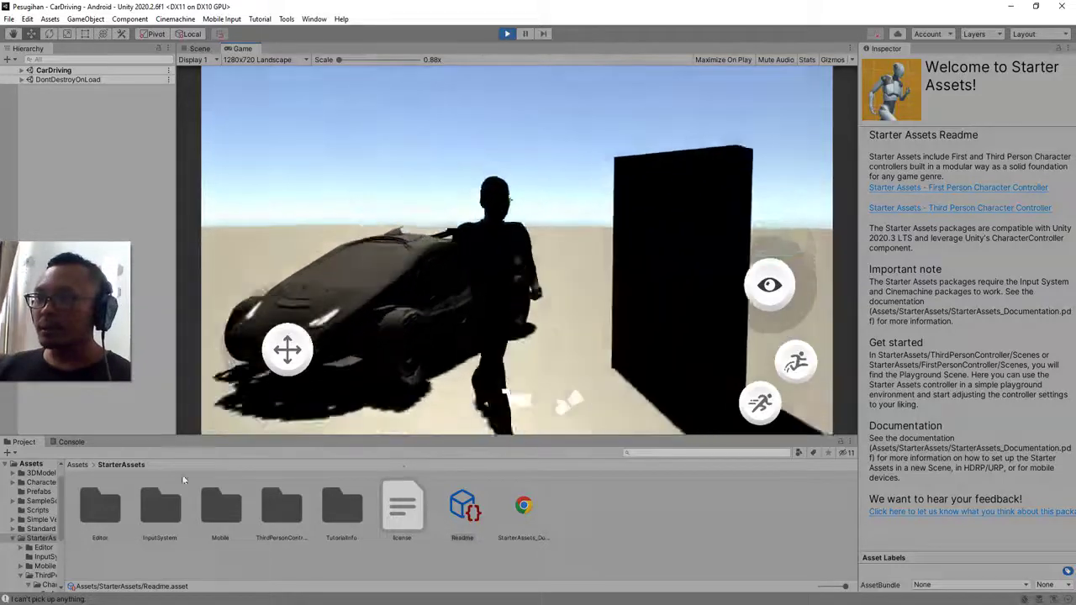
# Walk the character left past the car, then exit Play mode back to the MainMenu scene.
pyautogui.press('a')
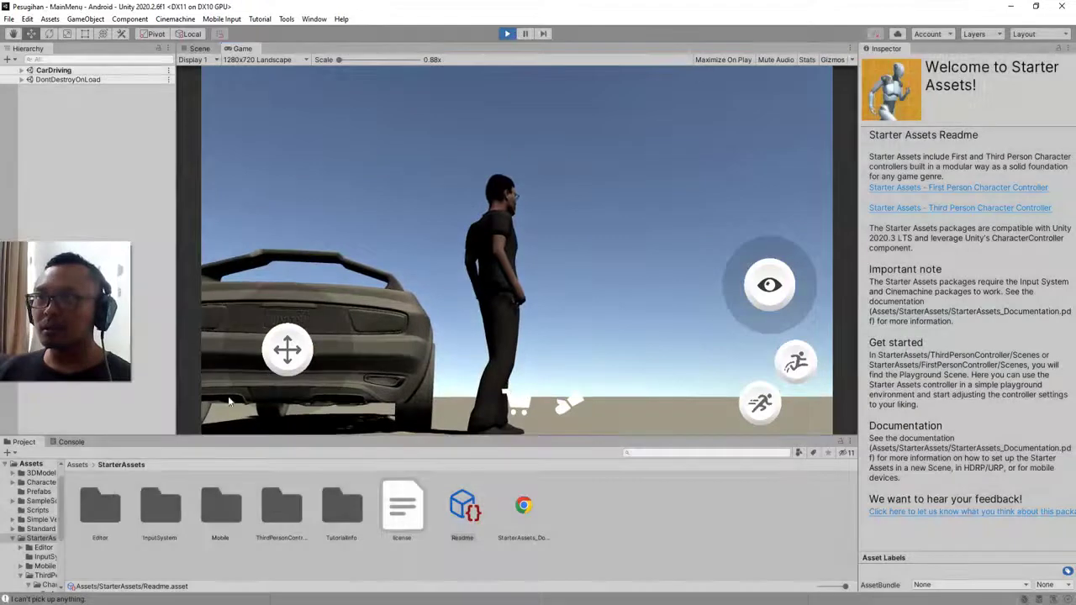
pyautogui.click(507, 34)
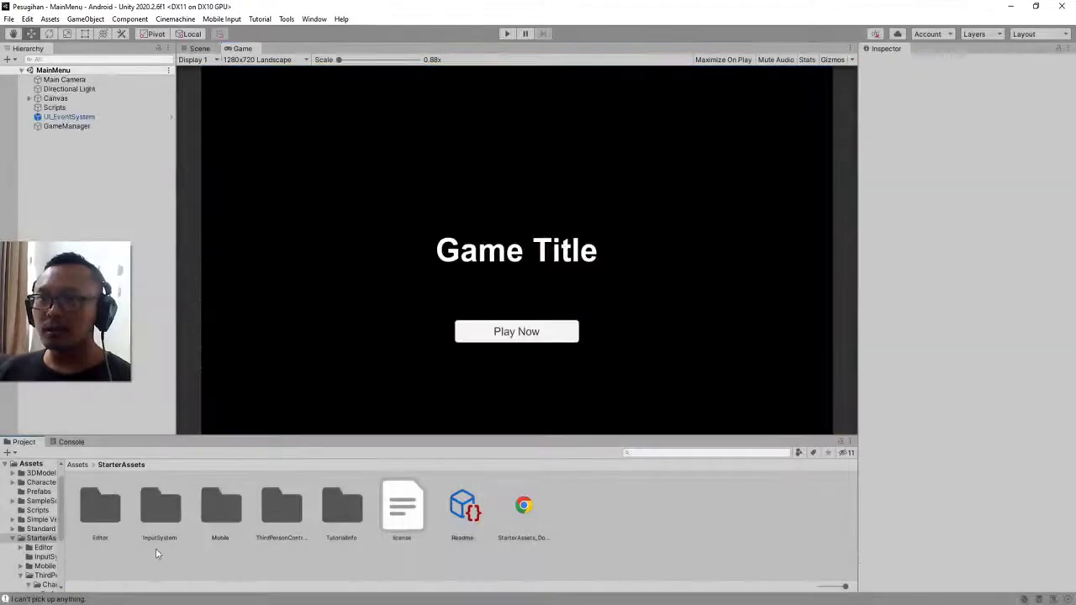
# Leave the StarterAssets Mobile folders and return to the Assets root.
pyautogui.doubleClick(221, 511)
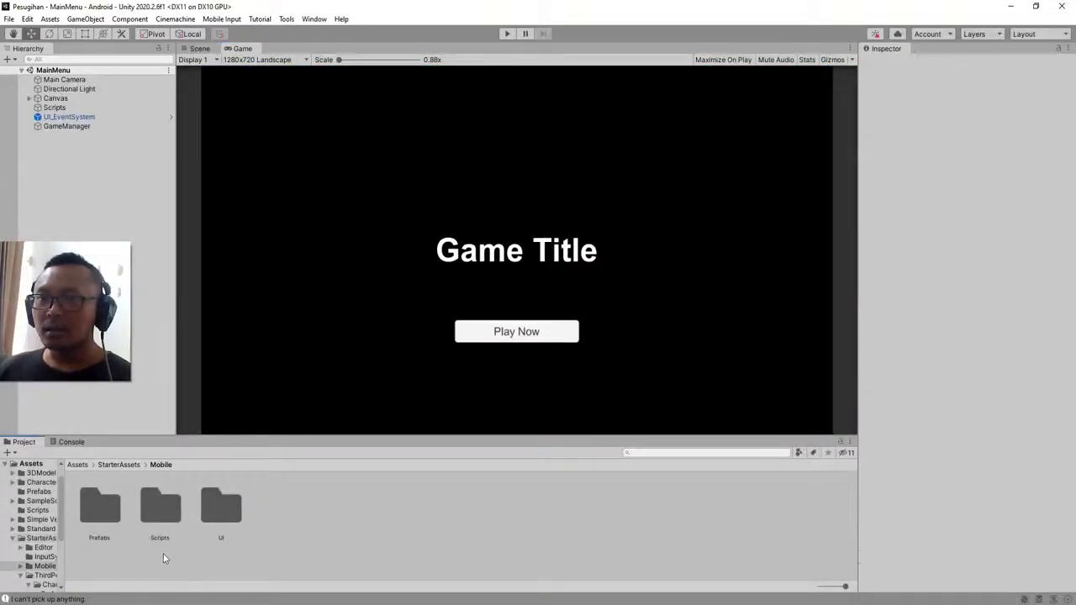
pyautogui.click(107, 519)
pyautogui.click(124, 467)
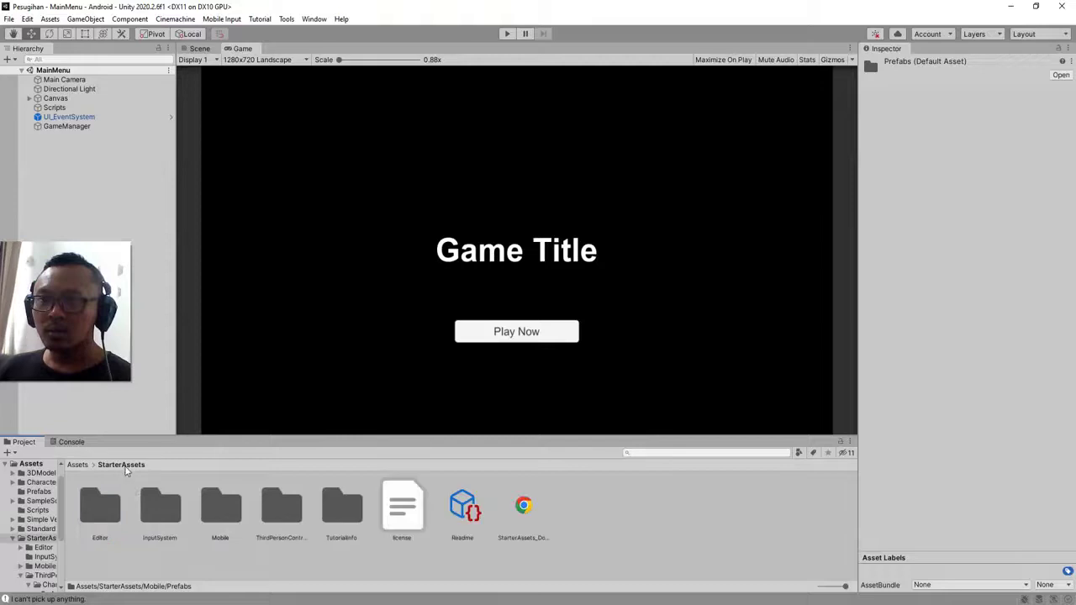
pyautogui.click(296, 557)
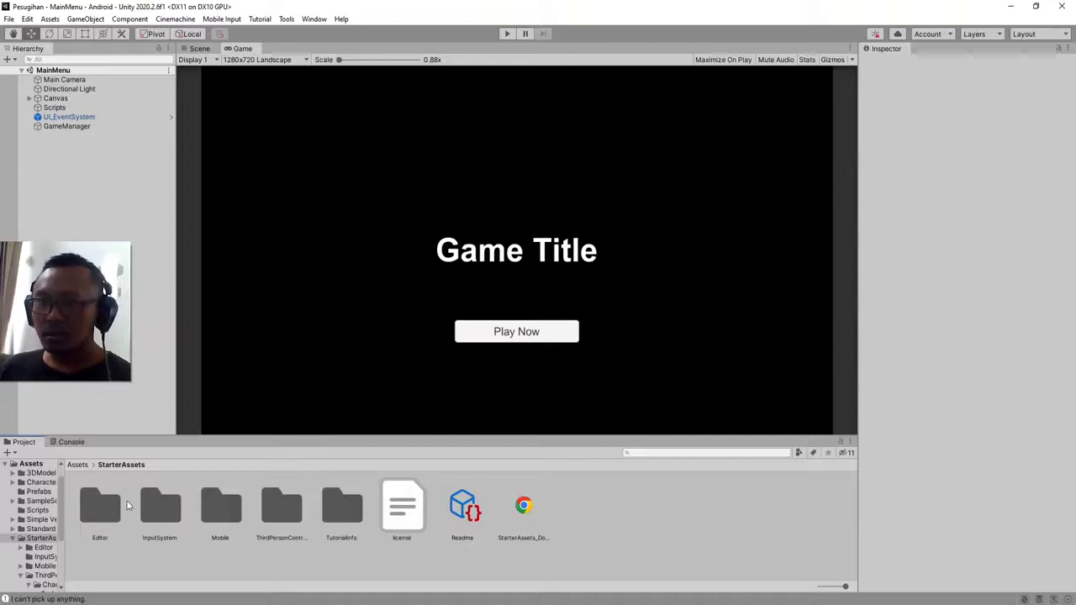
pyautogui.click(78, 465)
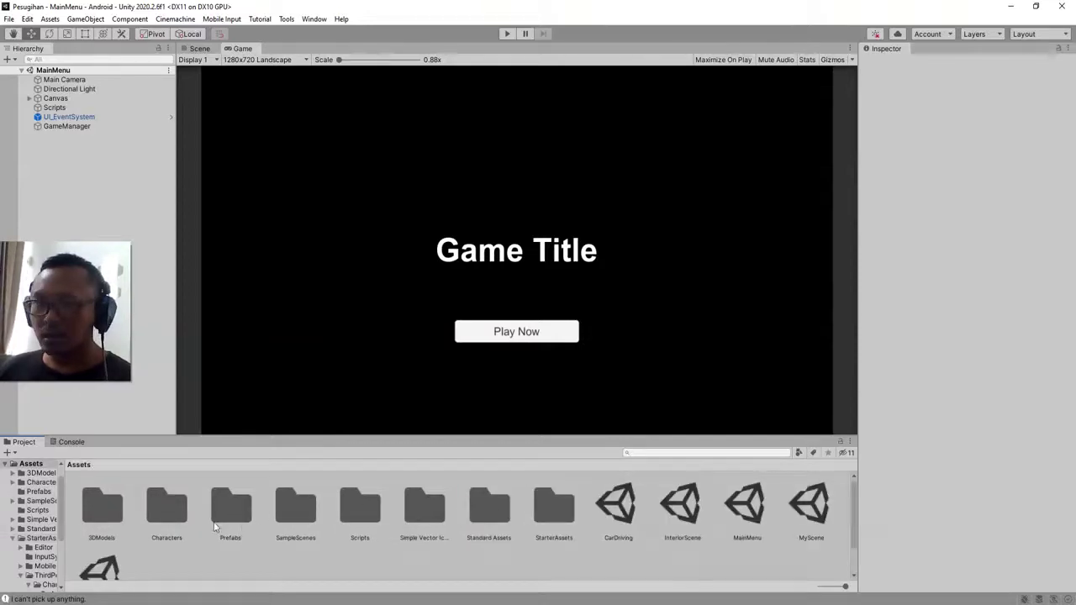
# Open 3DModels/Angkot and inspect the AngkutanKota model and angkot texture settings.
pyautogui.click(100, 510)
pyautogui.doubleClick(106, 504)
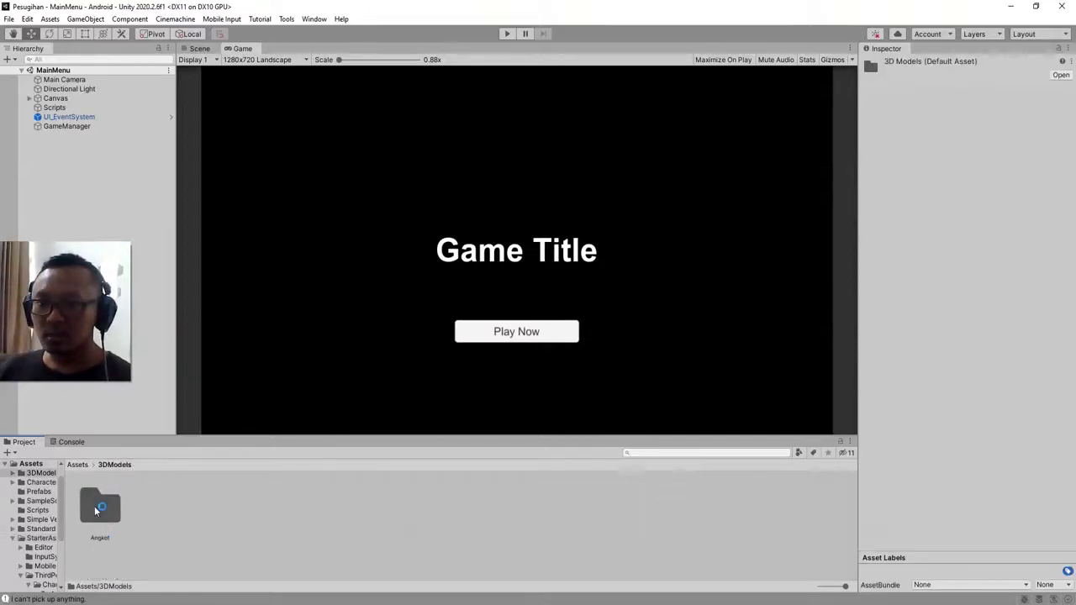
pyautogui.doubleClick(104, 509)
pyautogui.click(250, 535)
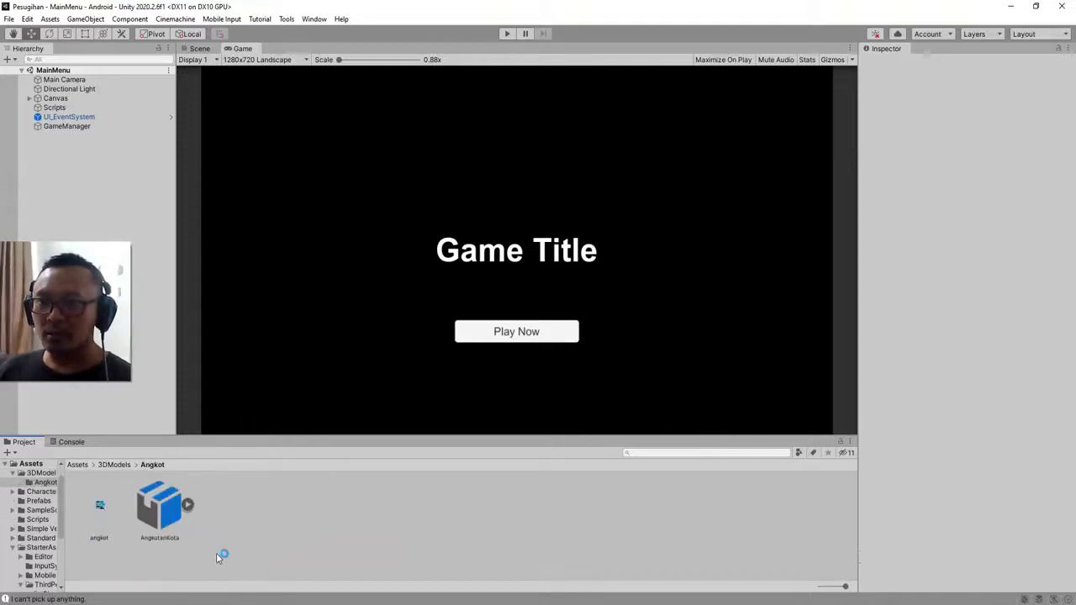
pyautogui.click(165, 510)
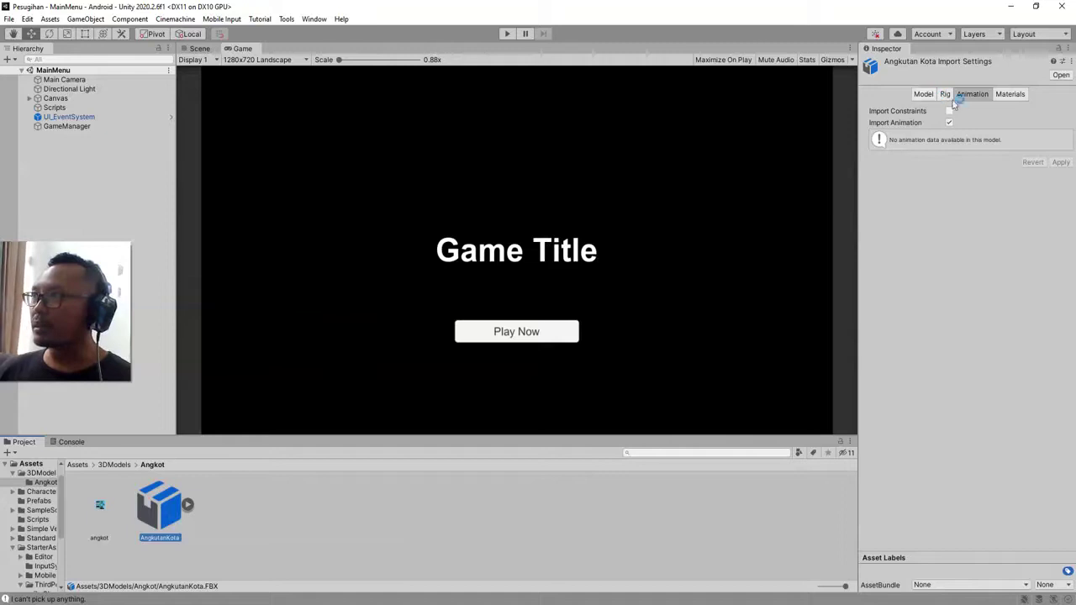
pyautogui.click(211, 524)
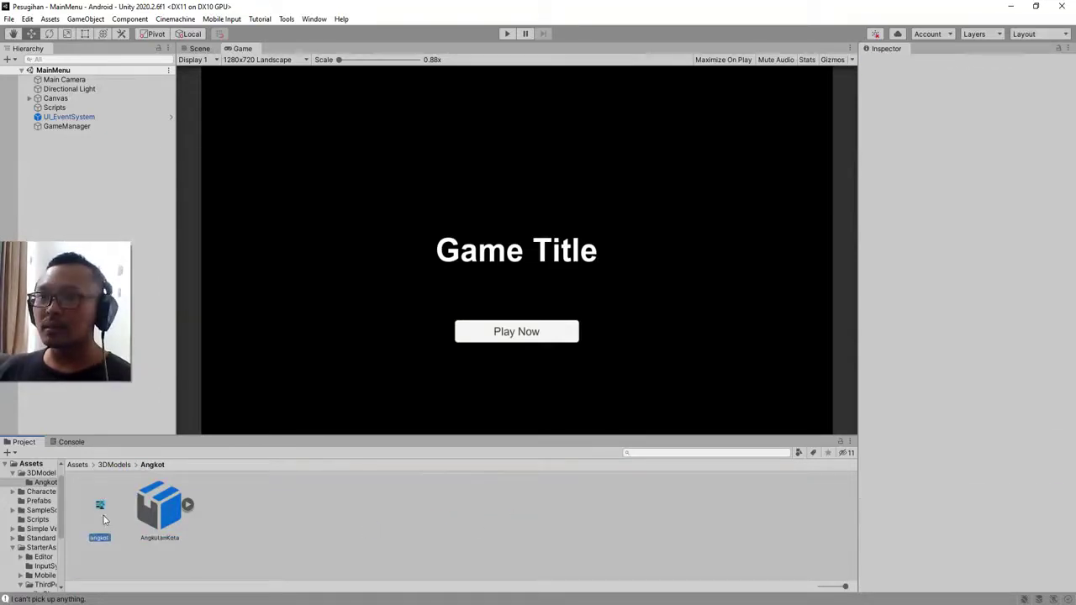
pyautogui.click(155, 522)
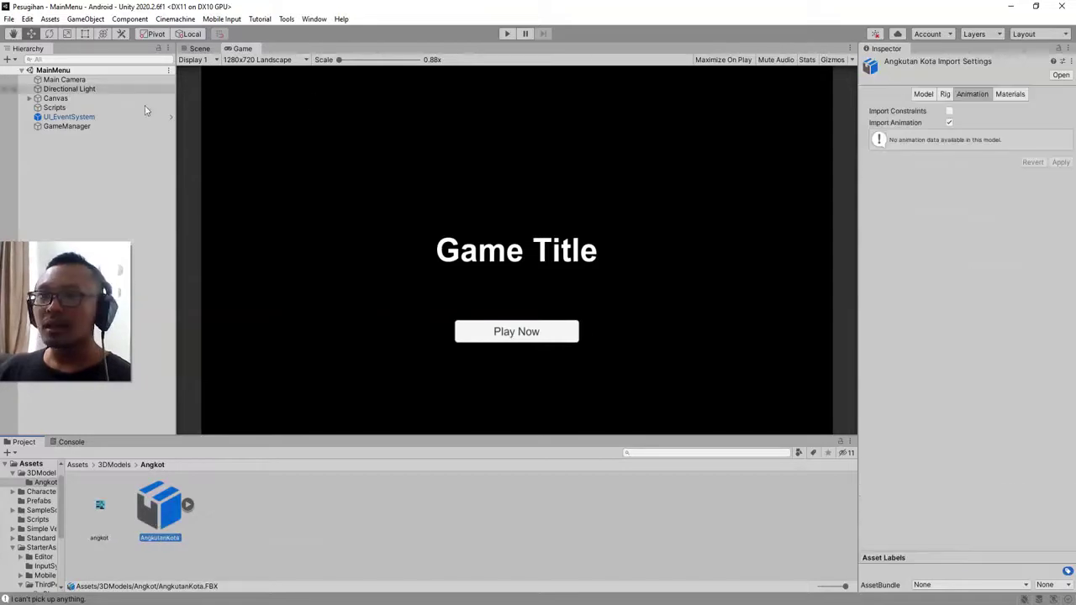
# Return to the Assets root and open the CarDriving scene.
pyautogui.click(112, 465)
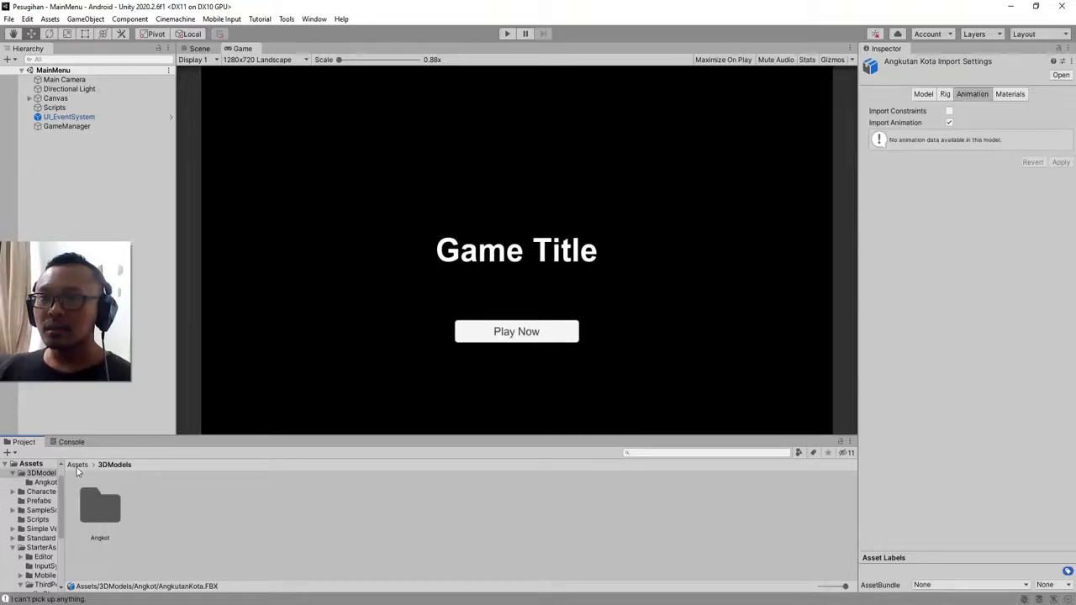
pyautogui.click(82, 466)
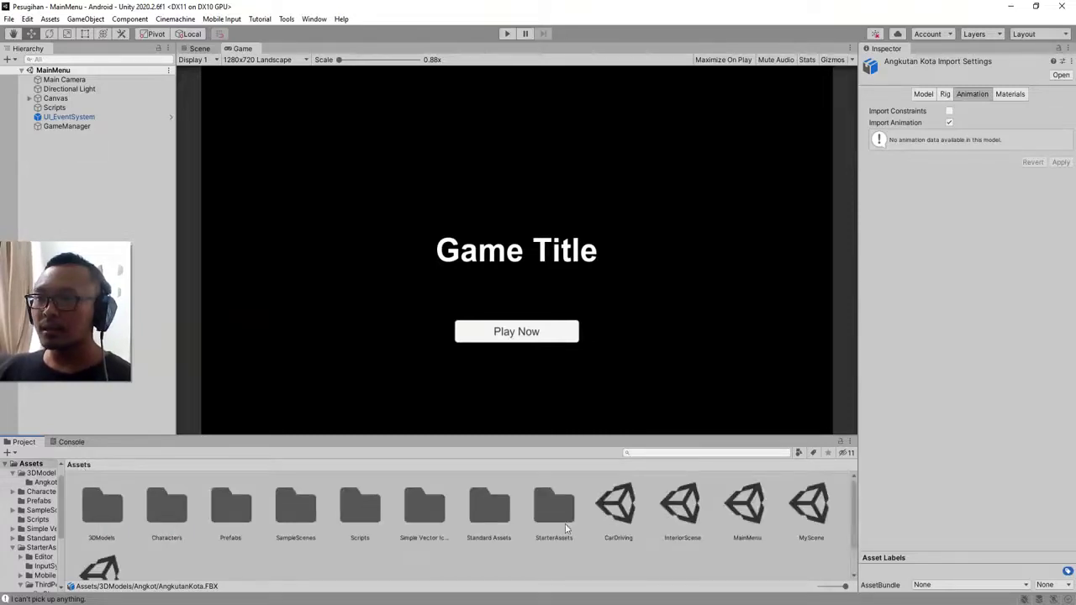
pyautogui.click(685, 571)
pyautogui.scroll(-1, 588, 563)
pyautogui.scroll(1, 770, 543)
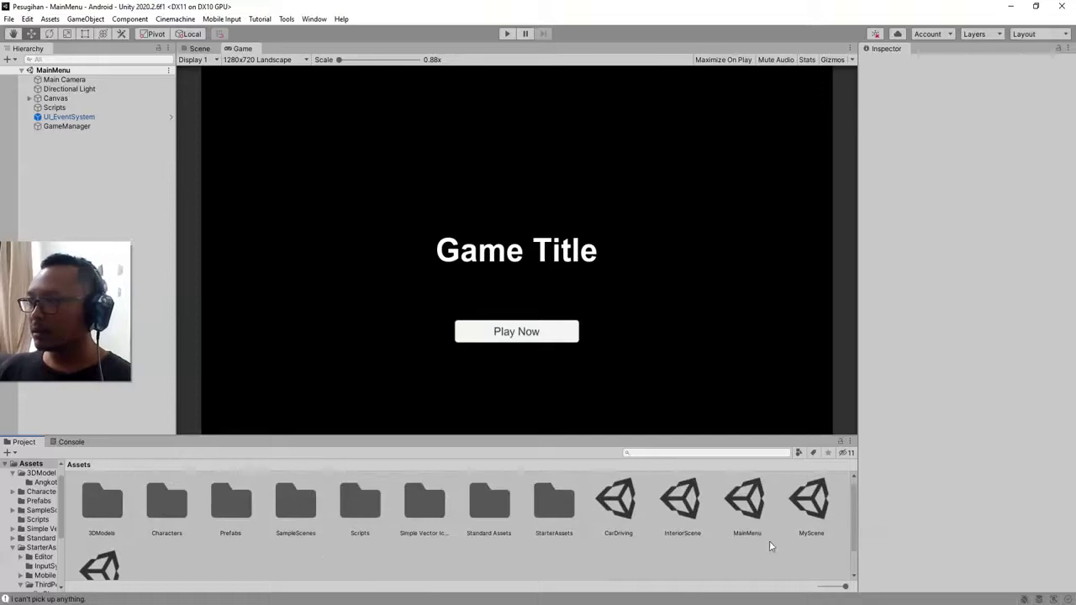
pyautogui.scroll(-1, 126, 564)
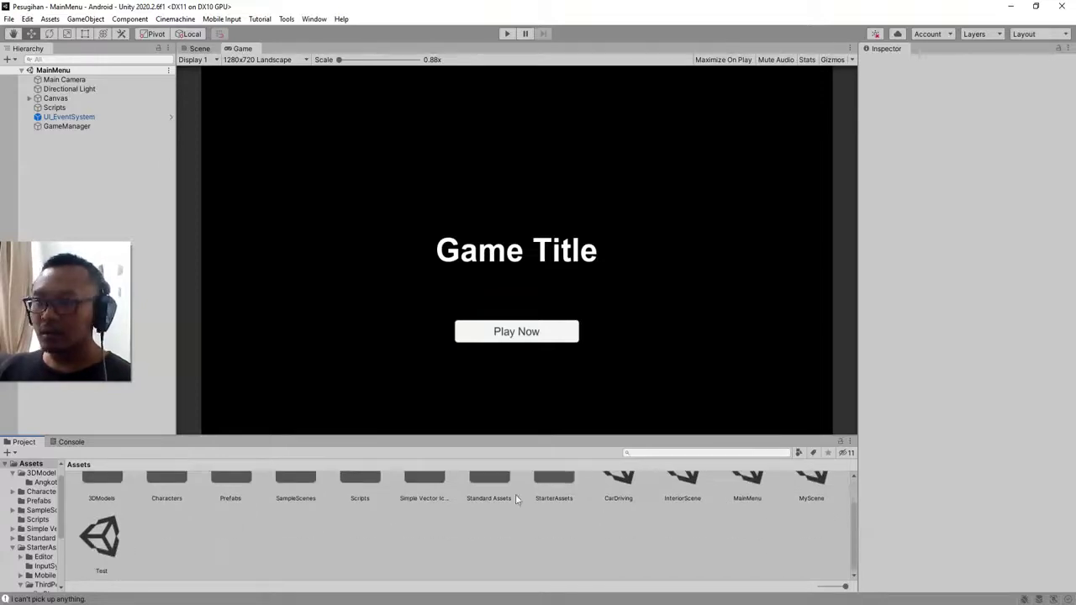
pyautogui.scroll(1, 763, 547)
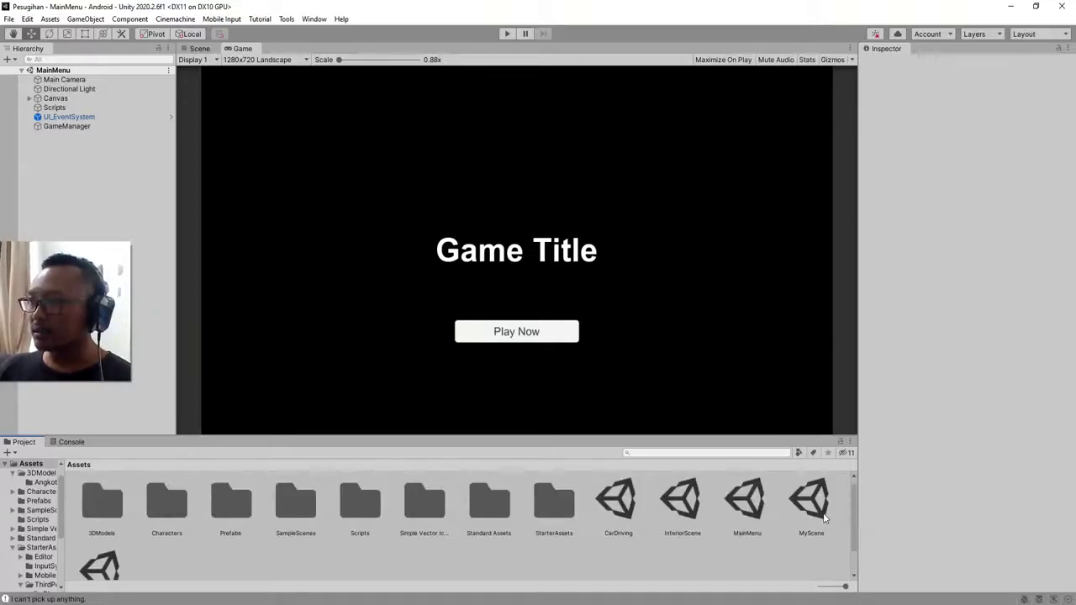
pyautogui.scroll(-1, 207, 542)
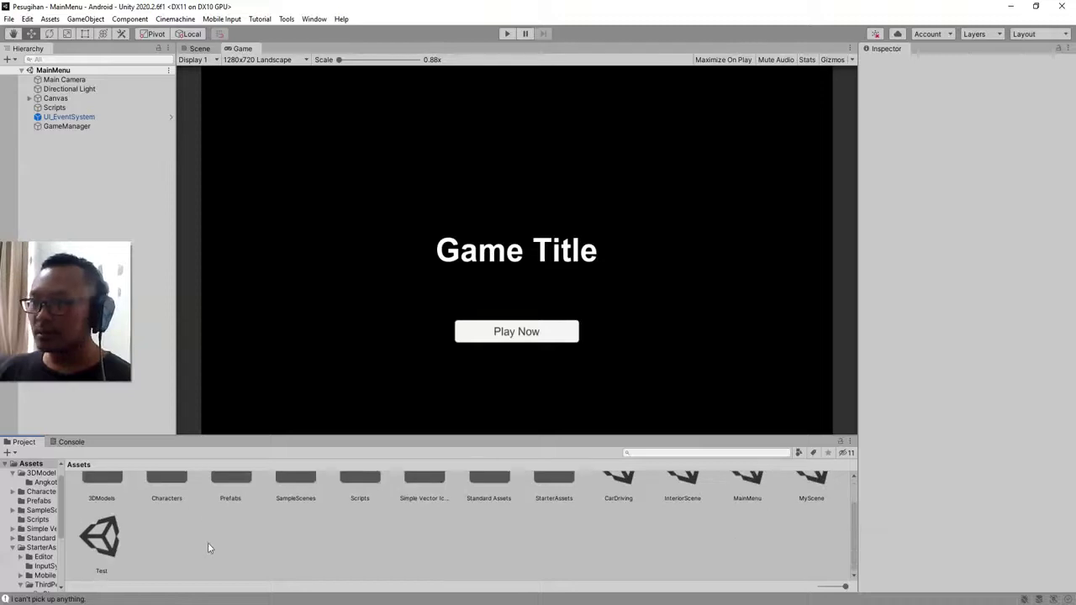
pyautogui.click(618, 481)
pyautogui.doubleClick(629, 507)
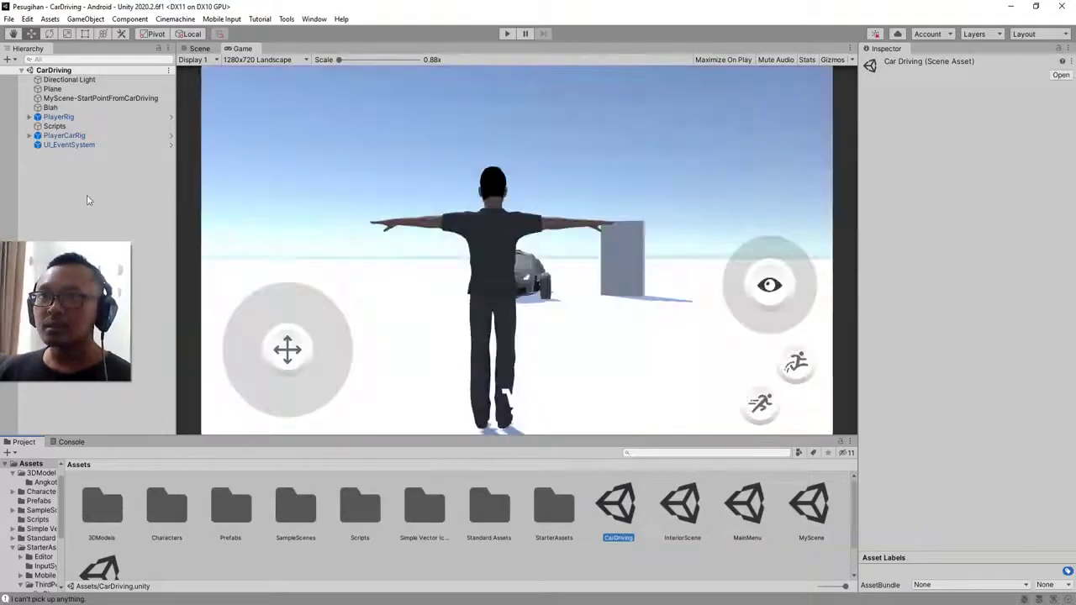
# Expand PlayerRig and open PlayerCarRig in Prefab Mode.
pyautogui.click(30, 117)
pyautogui.click(49, 173)
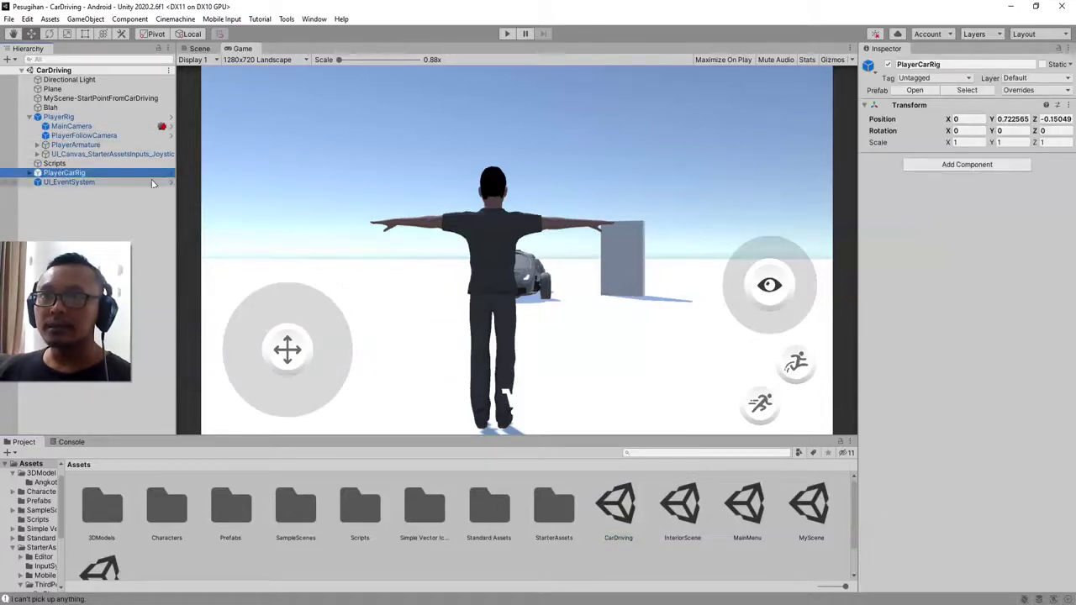
pyautogui.click(171, 172)
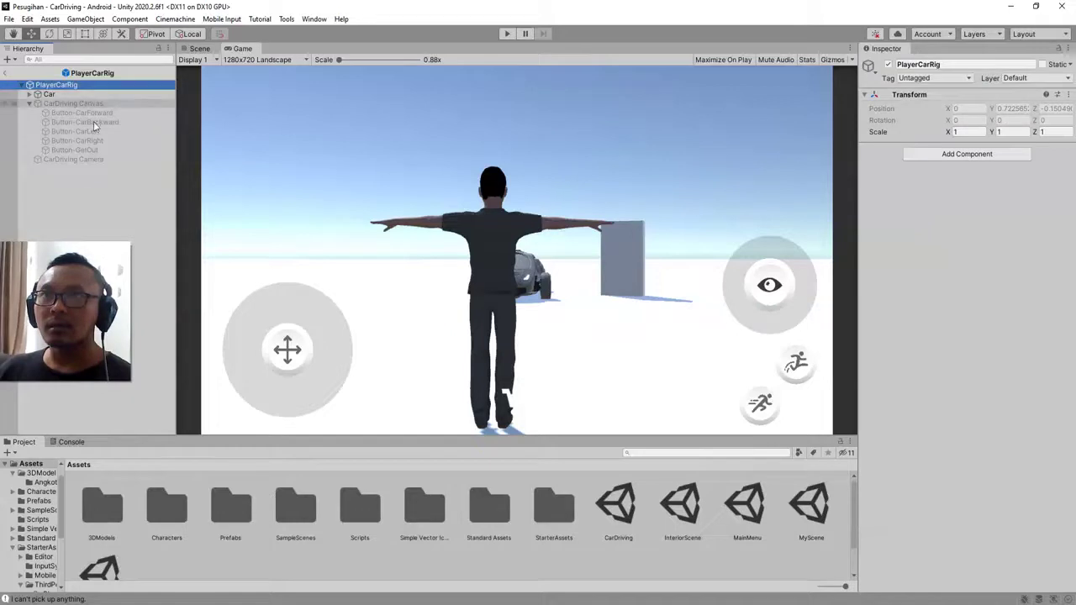
# Select Car > SkyCar and frame it in the Scene view, orbiting around it.
pyautogui.click(84, 172)
pyautogui.click(49, 94)
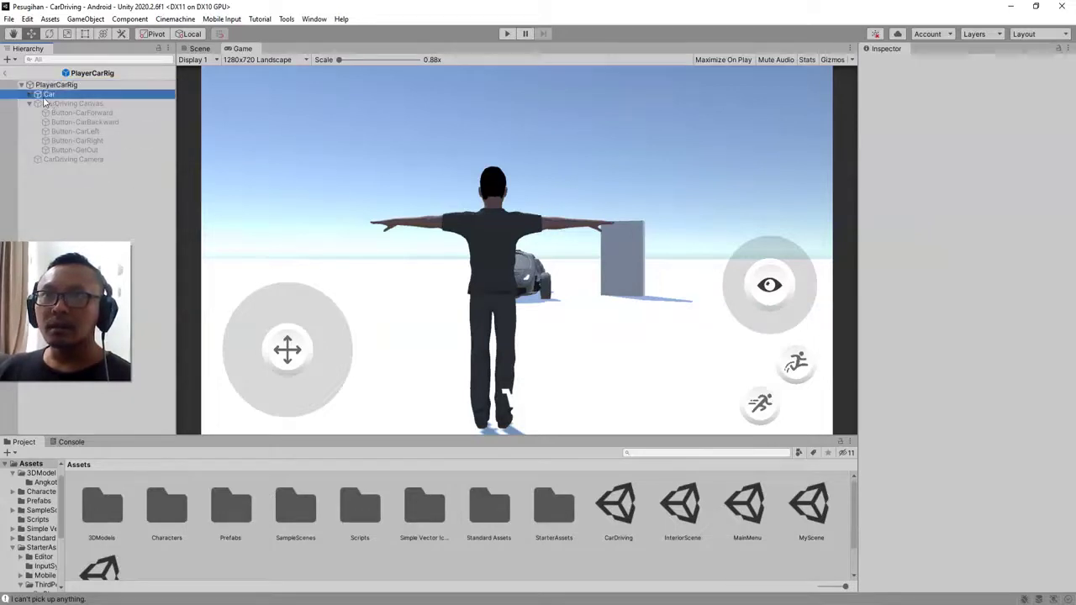
pyautogui.click(63, 150)
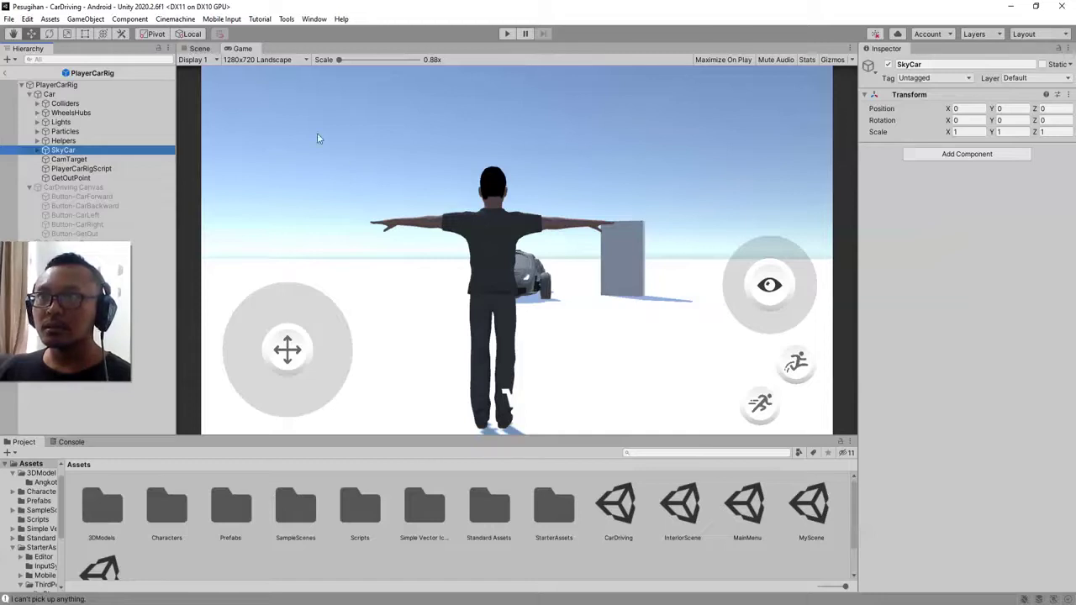
pyautogui.hotkey('ctrl', '1')
pyautogui.press('f')
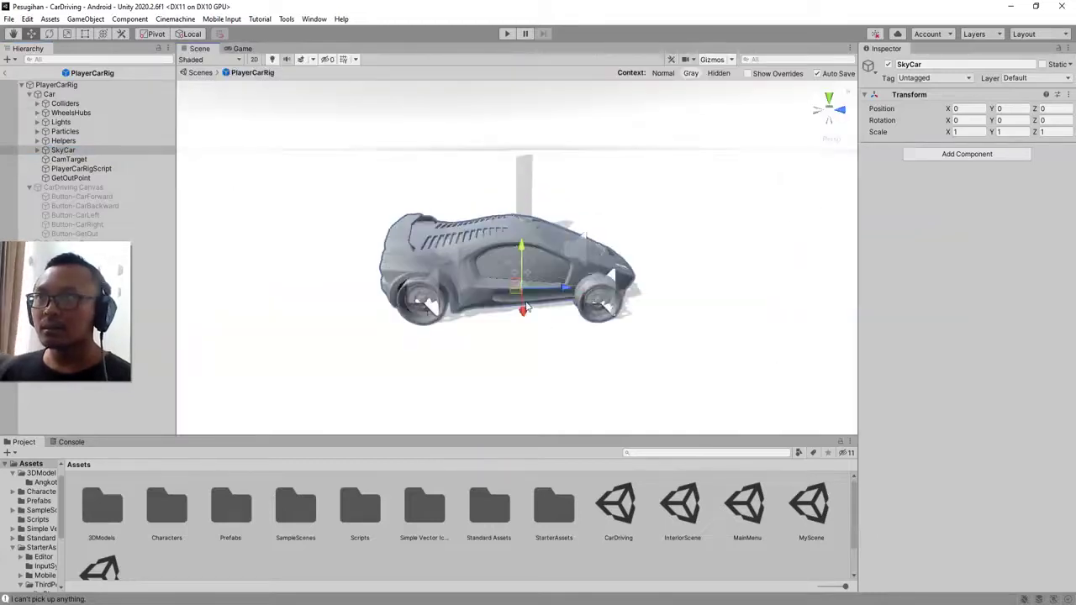
pyautogui.keyDown('alt'); pyautogui.moveTo(680, 310); pyautogui.dragTo(529, 300); pyautogui.keyUp('alt')
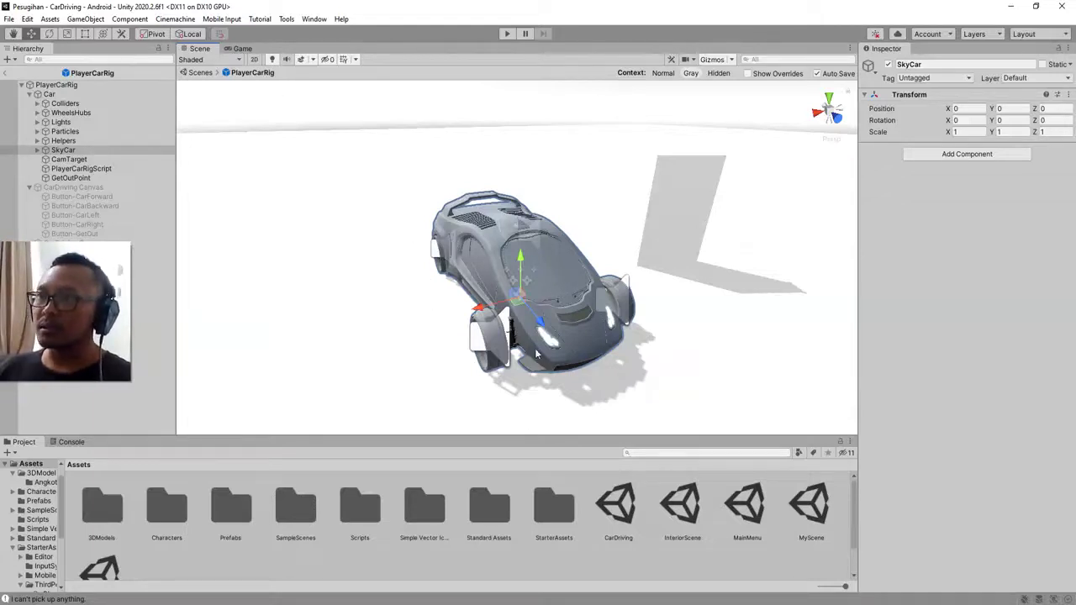
pyautogui.moveTo(589, 355)
pyautogui.keyDown('alt'); pyautogui.mouseDown()
pyautogui.moveTo(768, 341)
pyautogui.moveTo(598, 348)
pyautogui.moveTo(640, 345)
pyautogui.mouseUp(); pyautogui.keyUp('alt')
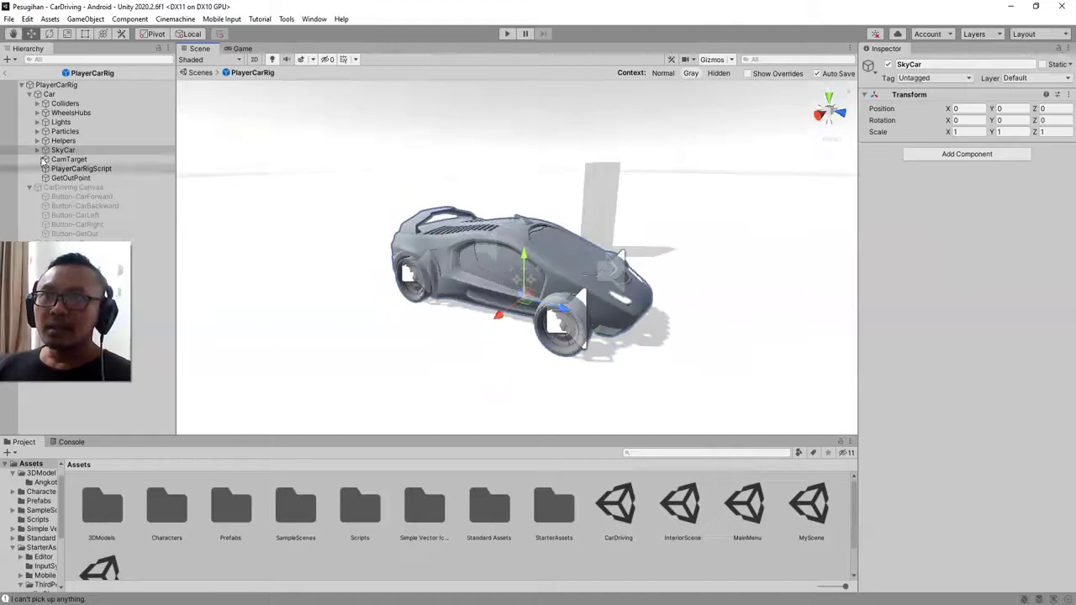
# Expand SkyCar, select SkyCarBody and toggle its active state off and on.
pyautogui.click(36, 150)
pyautogui.click(80, 159)
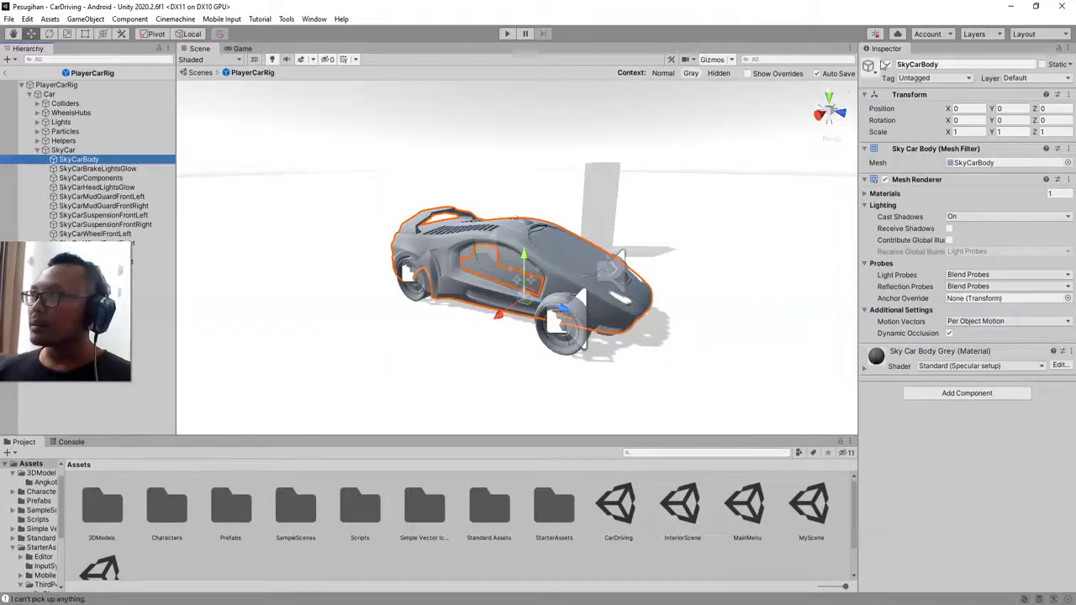
pyautogui.click(888, 65)
pyautogui.click(888, 65)
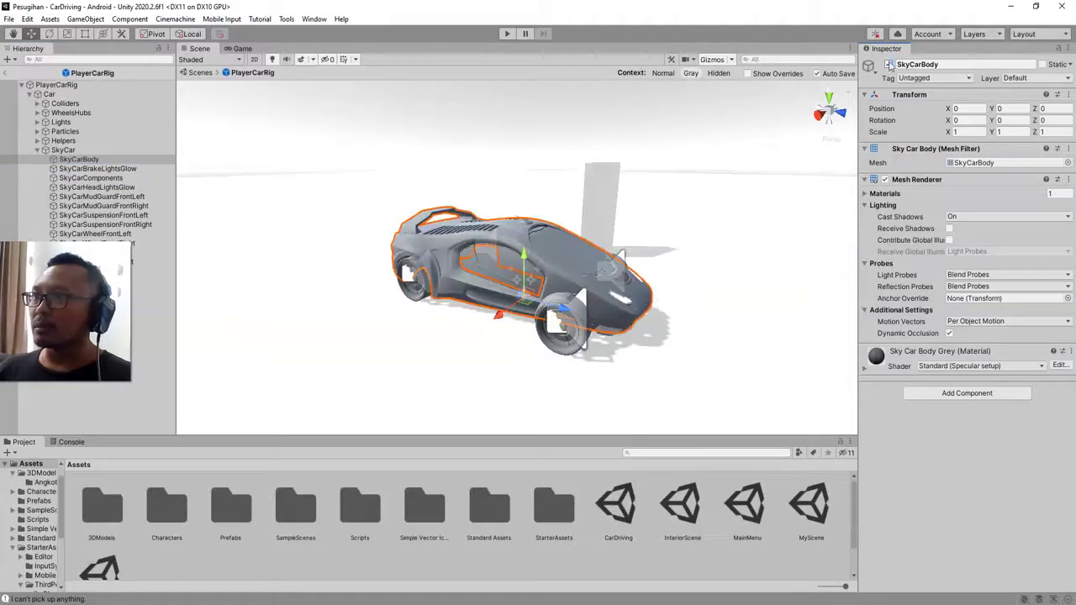
pyautogui.click(889, 65)
pyautogui.click(889, 65)
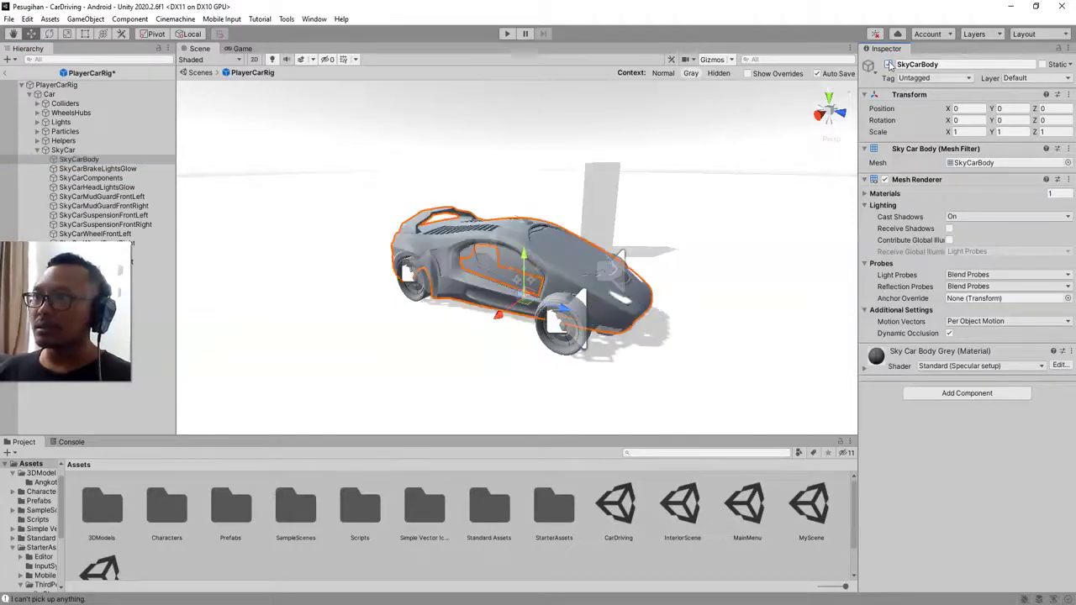
# Disable SkyCarBody and the seven parts from SkyCarBrakeLightsGlow to SkyCarSuspensionFrontRight.
pyautogui.click(889, 65)
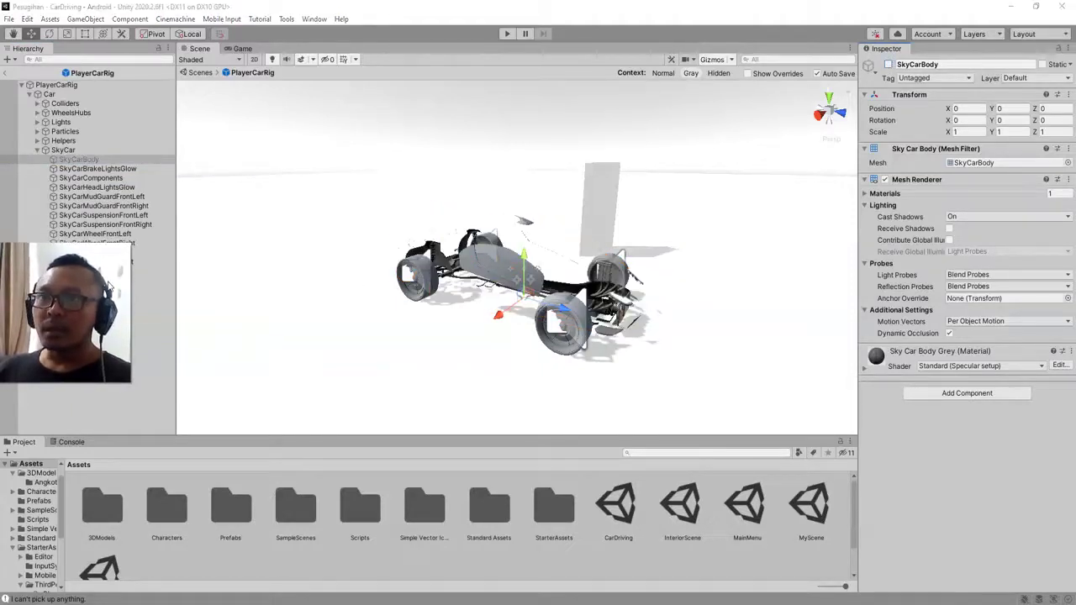
pyautogui.click(91, 169)
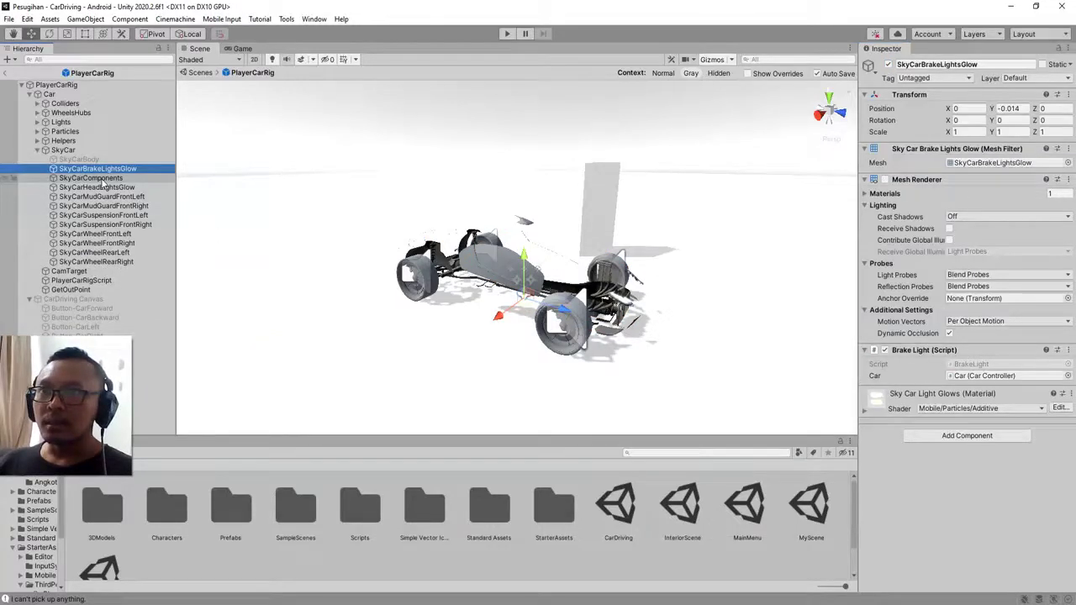
pyautogui.click(78, 178)
pyautogui.click(109, 169)
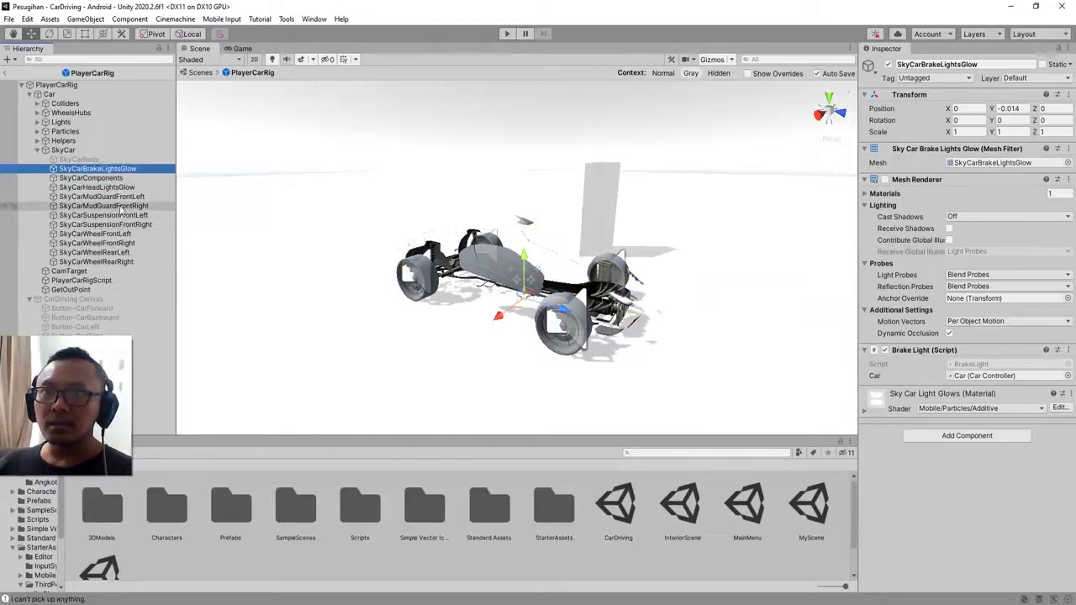
pyautogui.keyDown('shift'); pyautogui.click(108, 226); pyautogui.keyUp('shift')
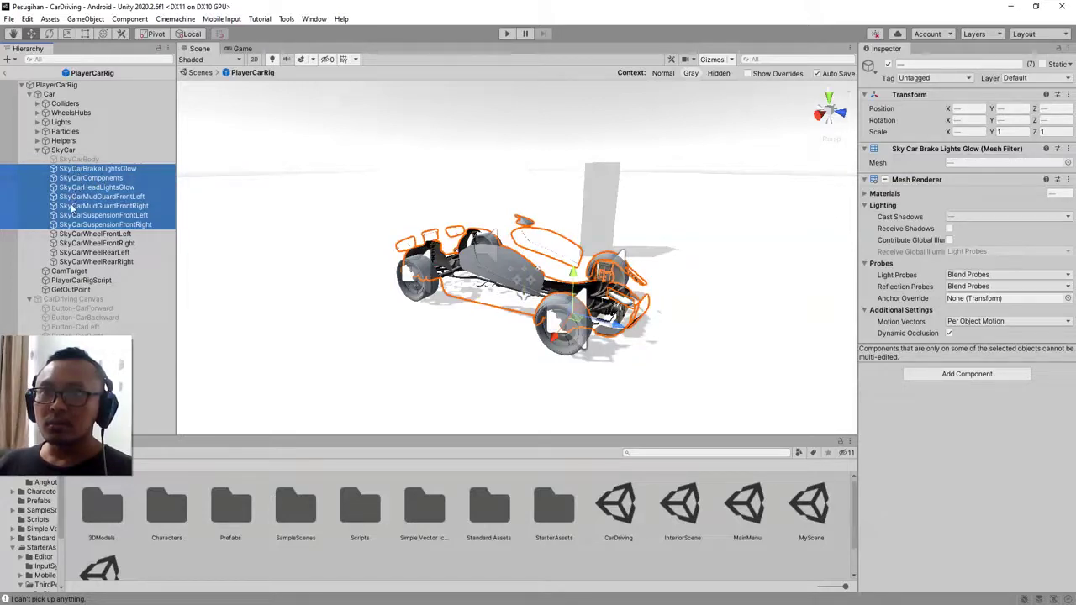
pyautogui.click(889, 65)
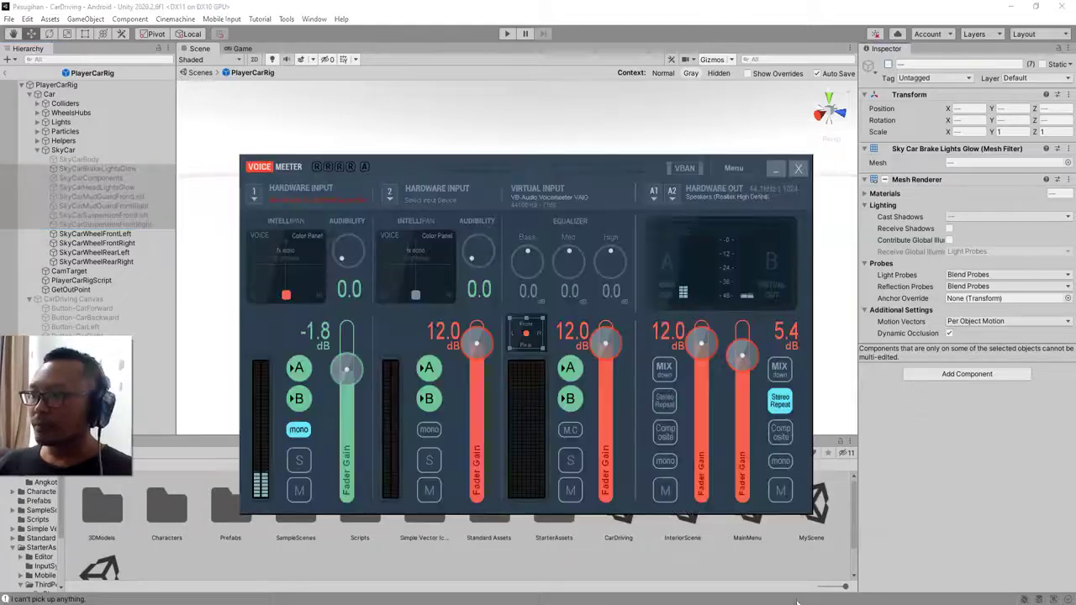
# Dismiss the audio mixer window and return to Unity.
pyautogui.click(280, 199)
pyautogui.click(303, 211)
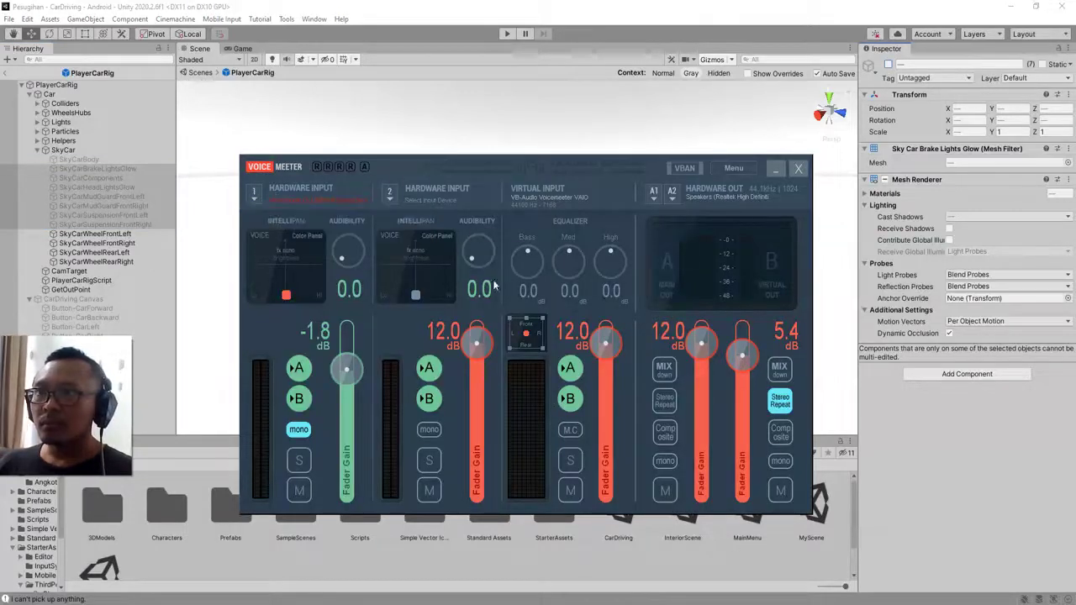
pyautogui.click(395, 9)
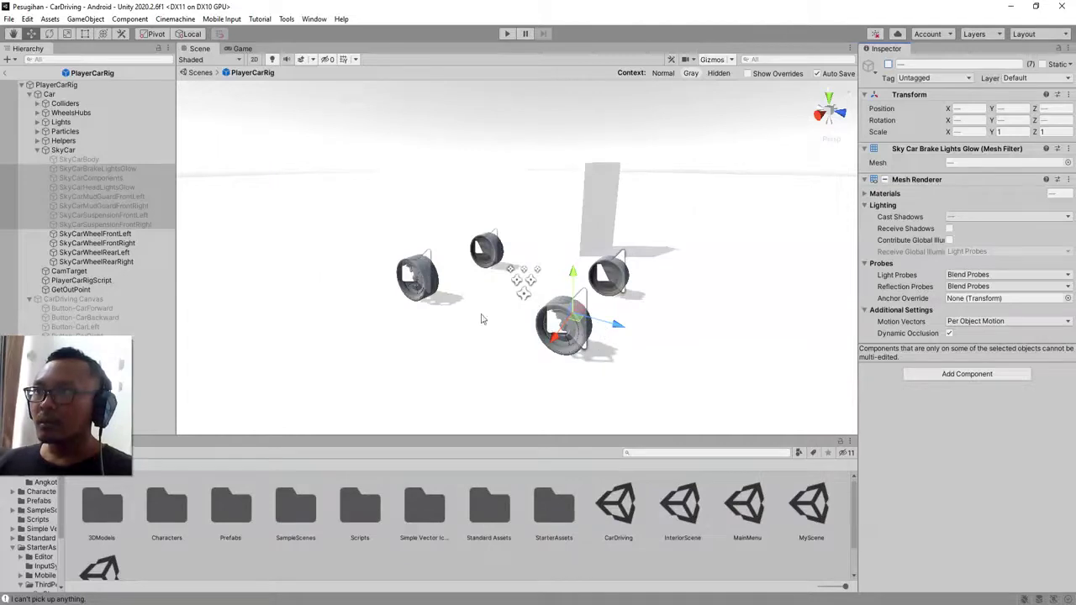
# Re-enable SkyCarBody so the grey body shows over the four wheels.
pyautogui.click(84, 159)
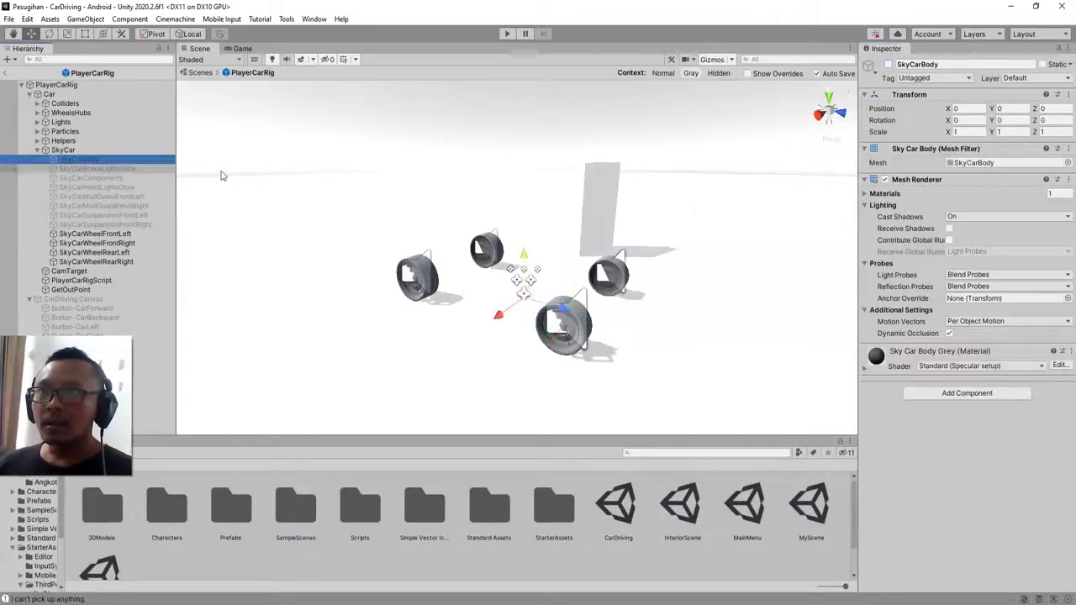
pyautogui.click(888, 64)
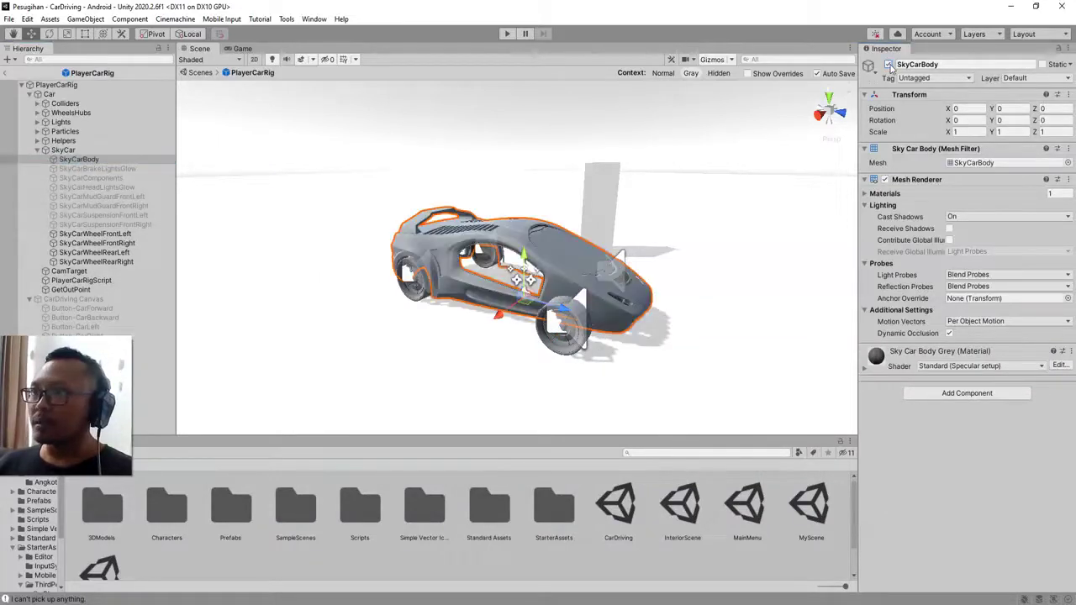
pyautogui.click(888, 65)
pyautogui.click(888, 65)
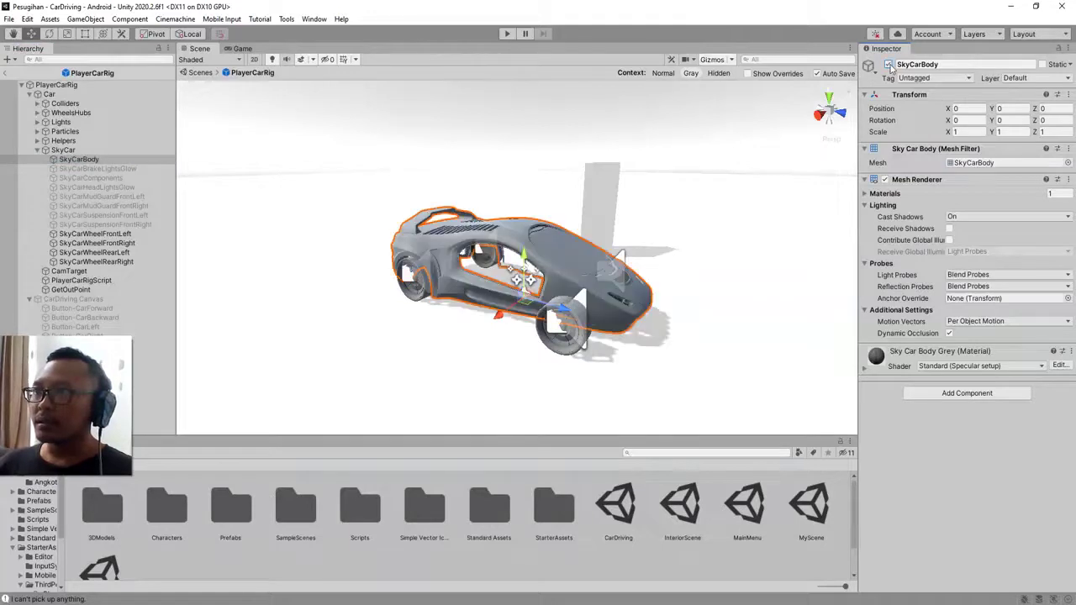
# Orbit around the car, then open the 3DModels folder in the Project window.
pyautogui.moveTo(296, 289)
pyautogui.keyDown('alt'); pyautogui.mouseDown()
pyautogui.moveTo(551, 302)
pyautogui.moveTo(468, 269)
pyautogui.moveTo(479, 274)
pyautogui.mouseUp(); pyautogui.keyUp('alt')
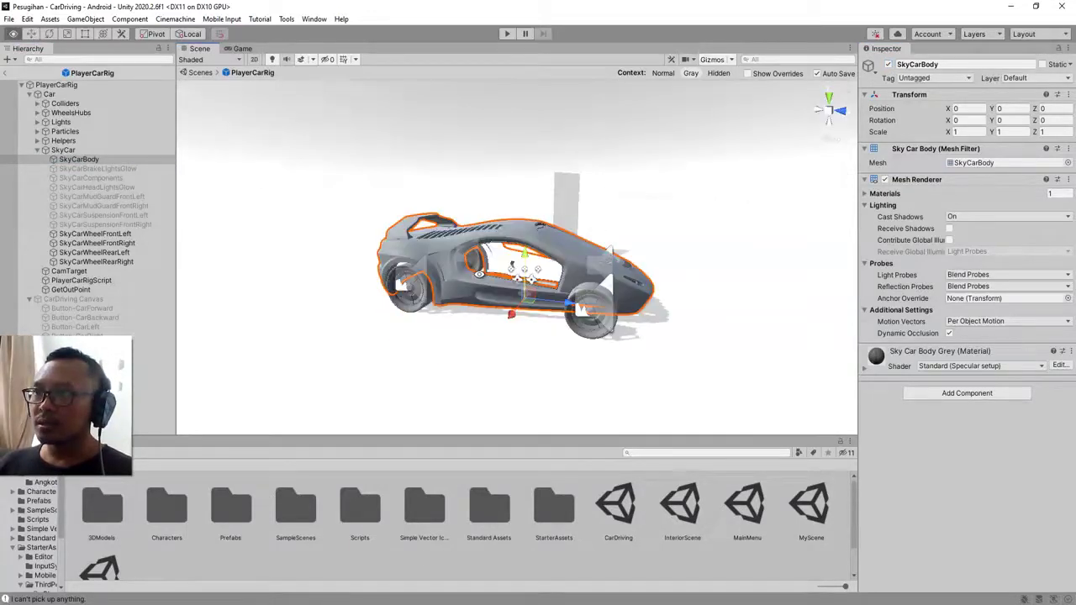
pyautogui.keyDown('alt'); pyautogui.moveTo(624, 294); pyautogui.dragTo(547, 298); pyautogui.keyUp('alt')
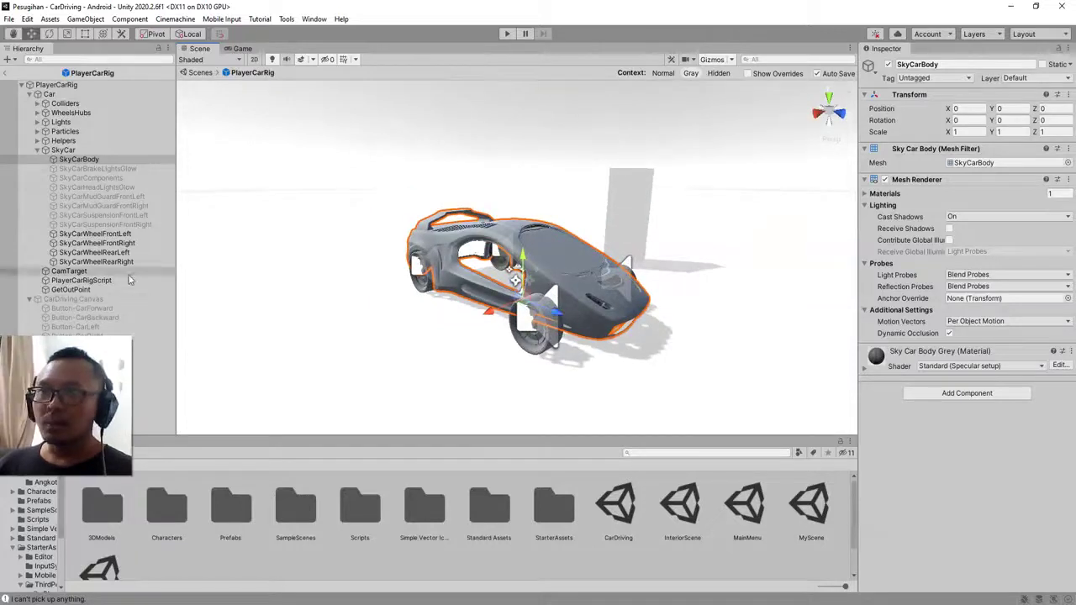
pyautogui.scroll(-1, 596, 544)
pyautogui.scroll(1, 376, 557)
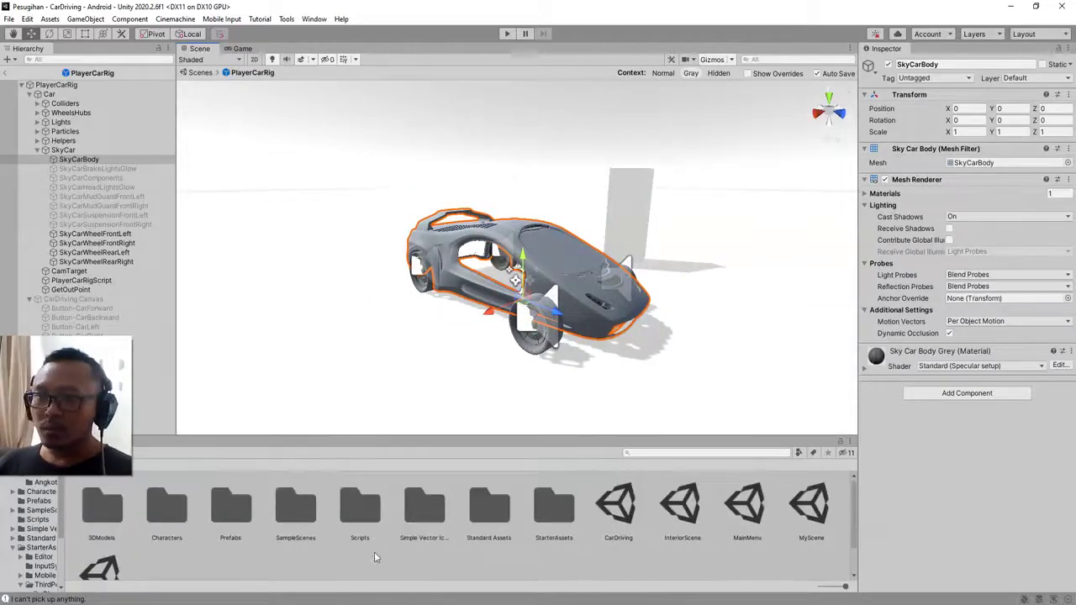
pyautogui.doubleClick(95, 521)
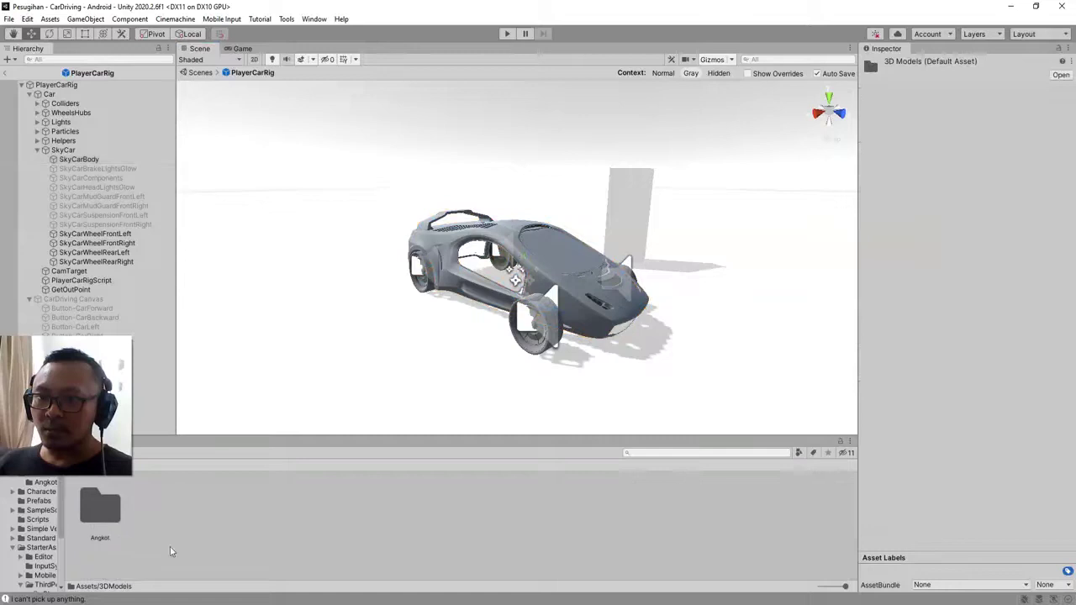
# Drag the AngkutanKota model from 3DModels/Angkot under SkyCar and expand its lamp and wheel children.
pyautogui.doubleClick(101, 504)
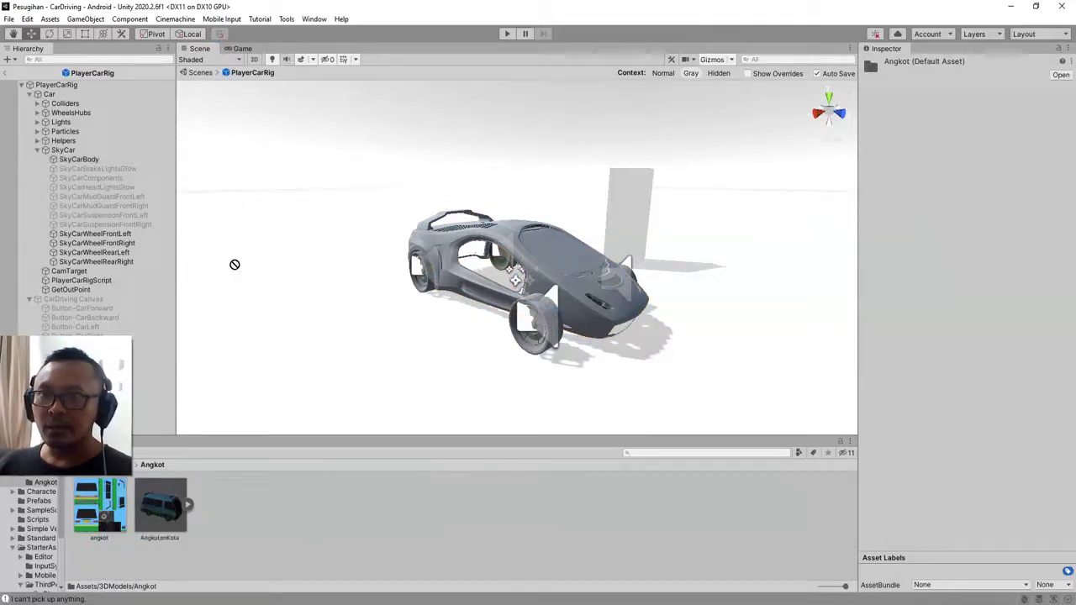
pyautogui.moveTo(235, 264); pyautogui.dragTo(86, 171)
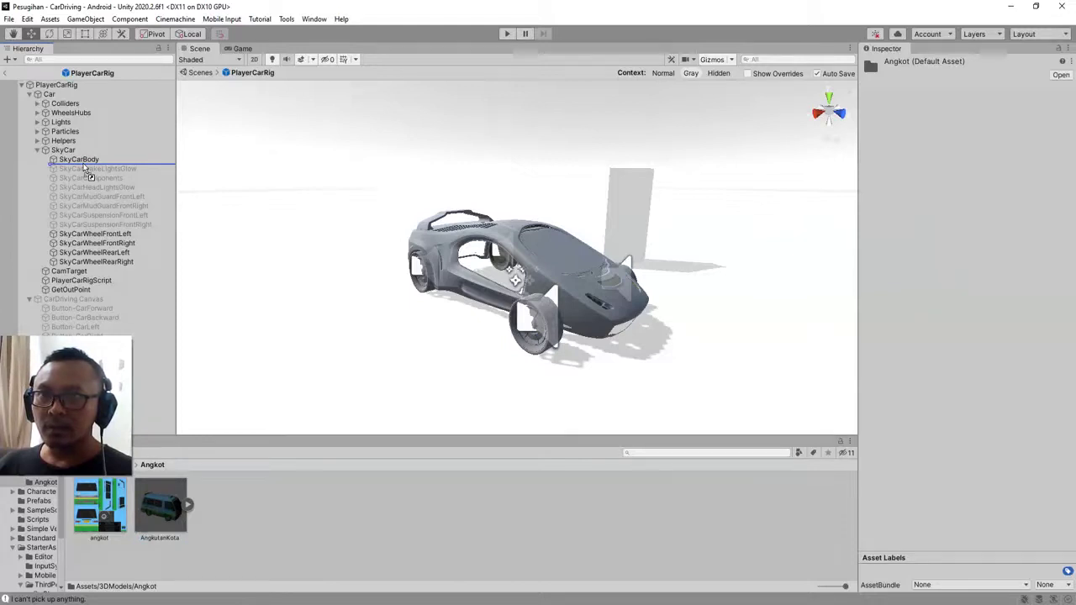
pyautogui.moveTo(92, 162); pyautogui.dragTo(91, 159)
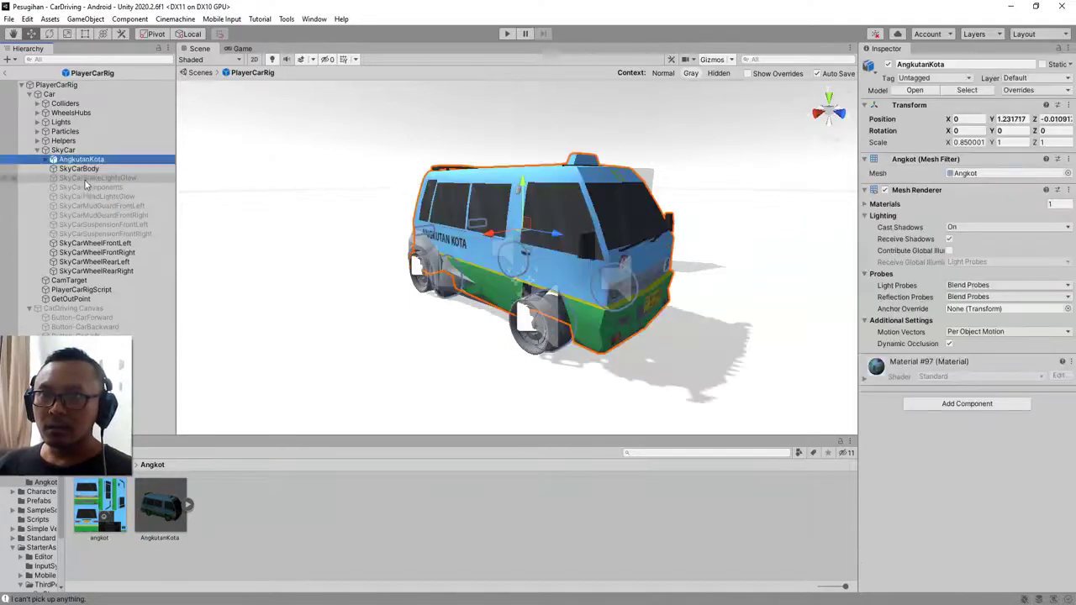
pyautogui.moveTo(564, 288)
pyautogui.keyDown('alt'); pyautogui.mouseDown()
pyautogui.moveTo(1030, 292)
pyautogui.moveTo(453, 377)
pyautogui.moveTo(421, 370)
pyautogui.mouseUp(); pyautogui.keyUp('alt')
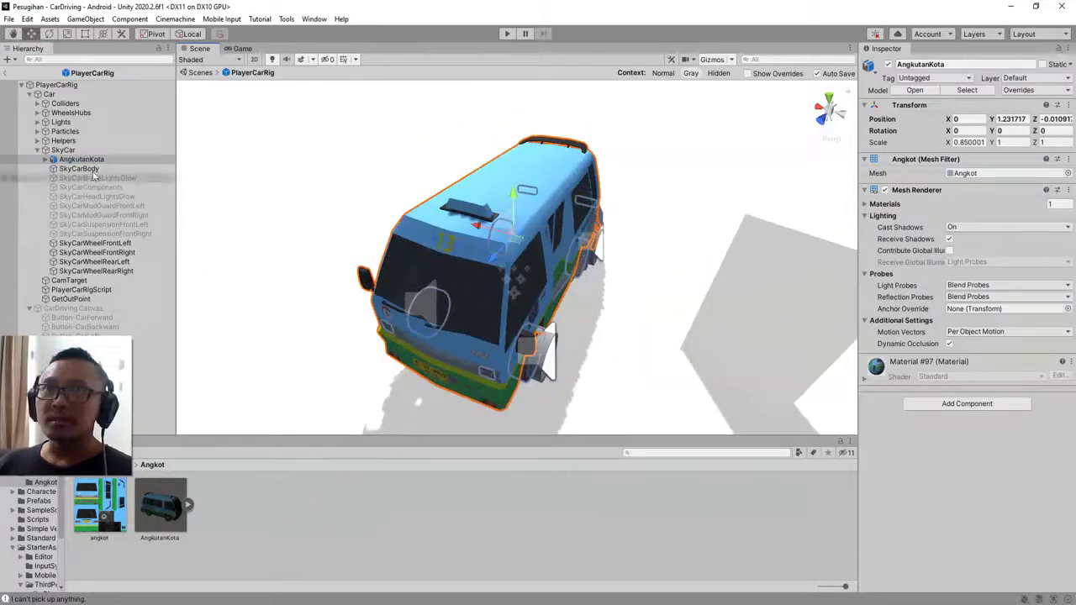
pyautogui.click(46, 159)
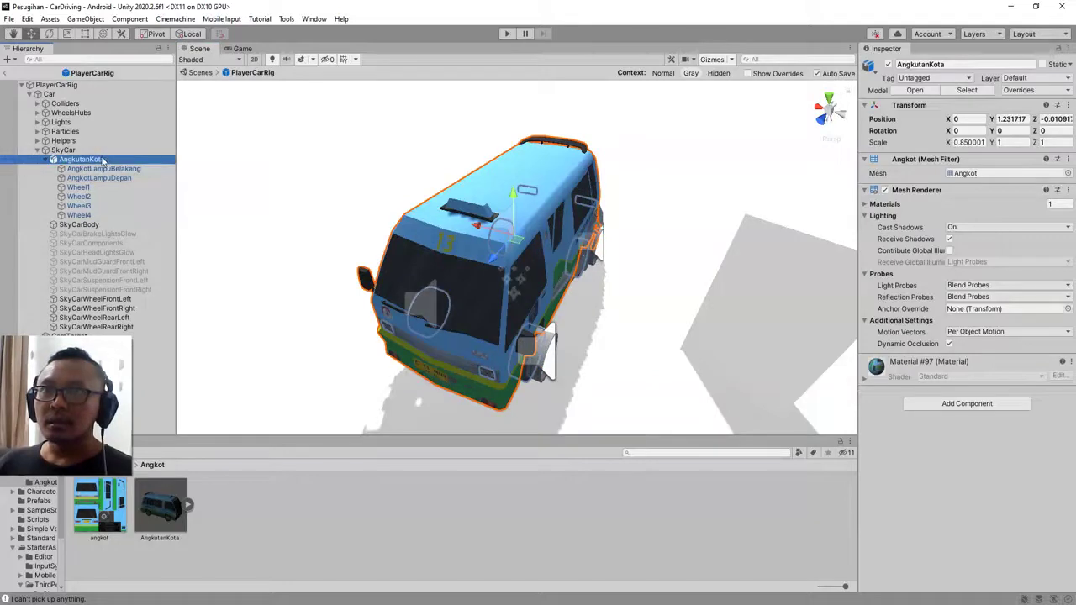
pyautogui.rightClick(99, 159)
pyautogui.moveTo(160, 296)
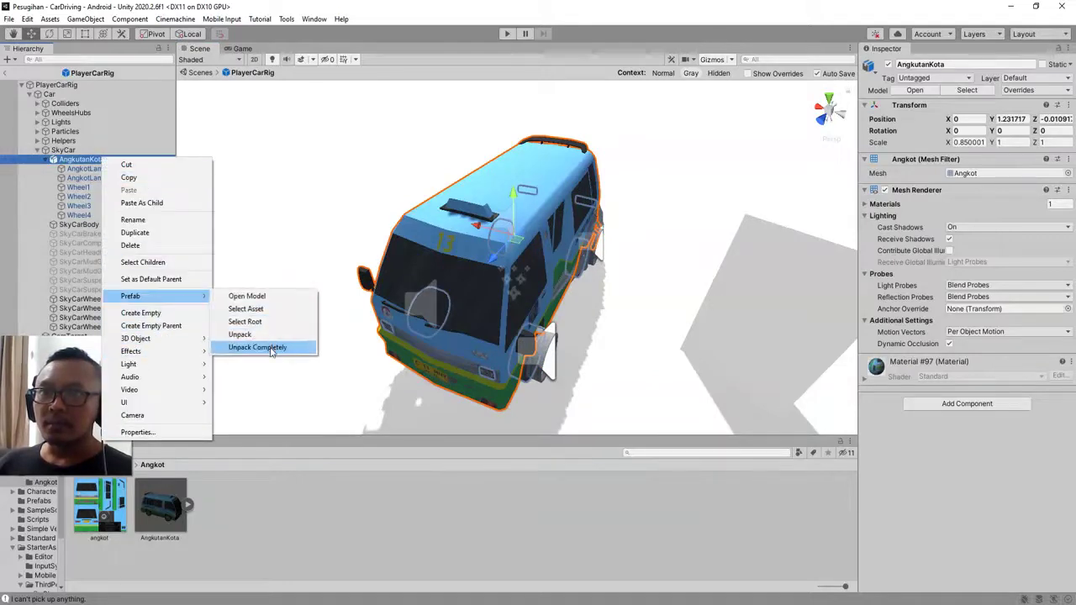
# Unpack the AngkutanKota prefab completely.
pyautogui.click(252, 348)
pyautogui.moveTo(622, 235)
pyautogui.keyDown('alt'); pyautogui.mouseDown()
pyautogui.moveTo(730, 229)
pyautogui.moveTo(474, 215)
pyautogui.mouseUp(); pyautogui.keyUp('alt')
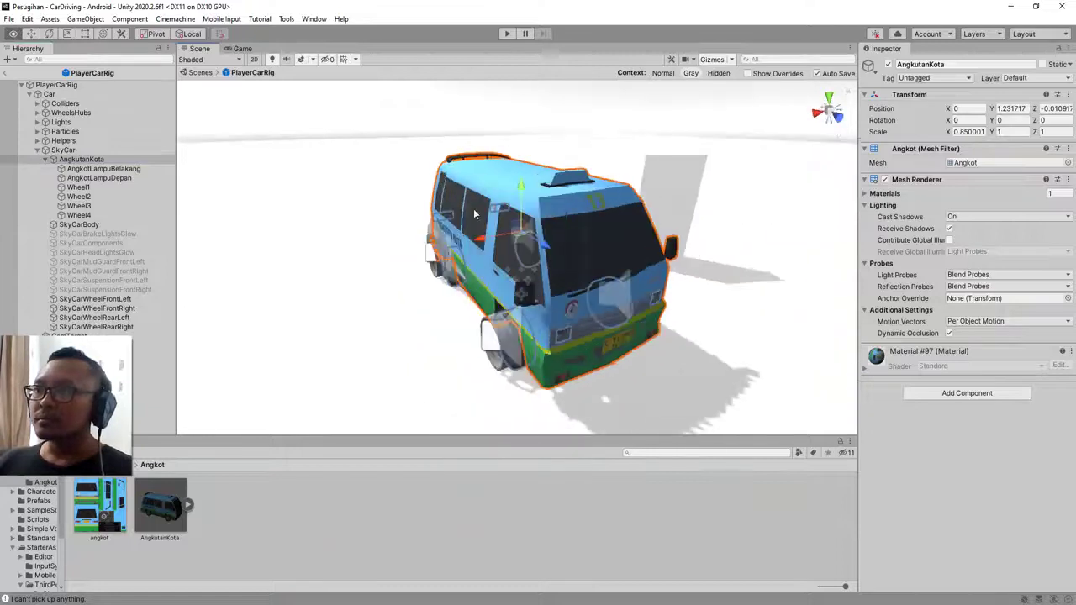
pyautogui.keyDown('alt'); pyautogui.moveTo(501, 260); pyautogui.dragTo(395, 252); pyautogui.keyUp('alt')
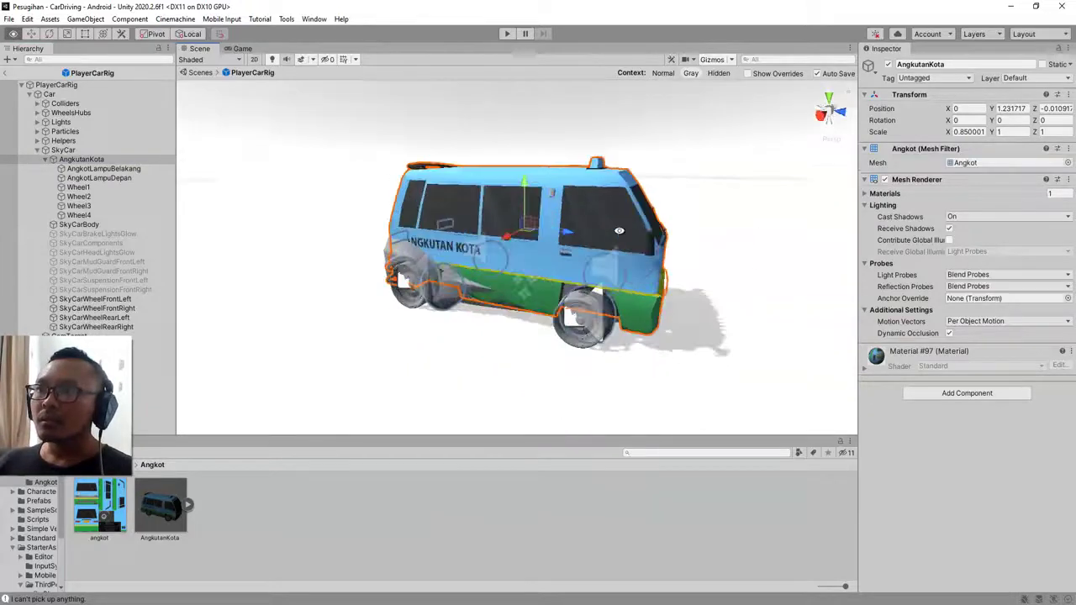
# Scale the van up slightly to about 0.9 × 1.06 × 1.06.
pyautogui.click(67, 34)
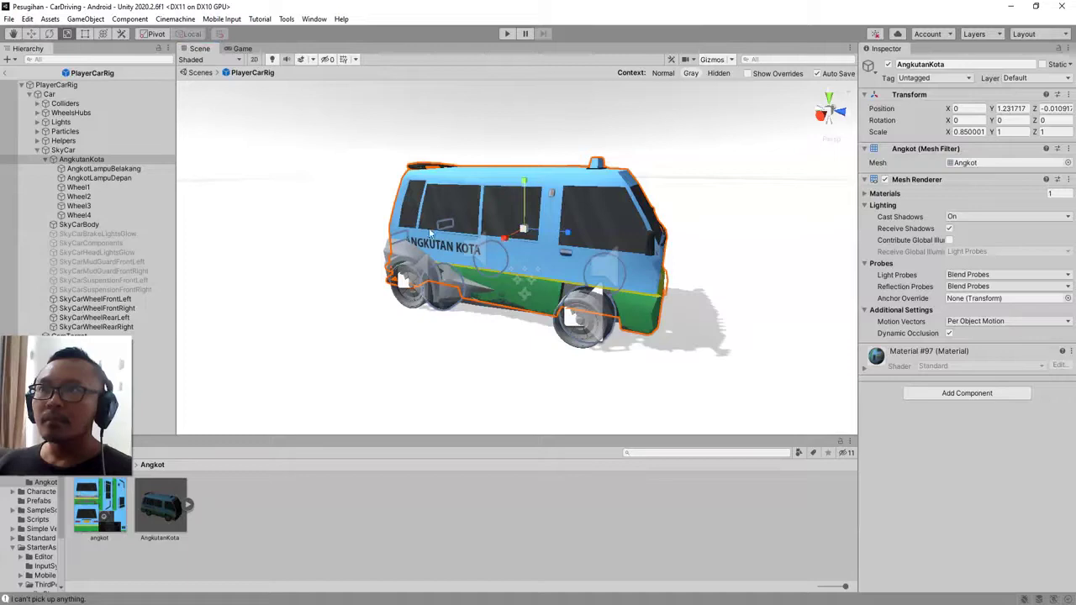
pyautogui.moveTo(523, 232); pyautogui.dragTo(524, 232)
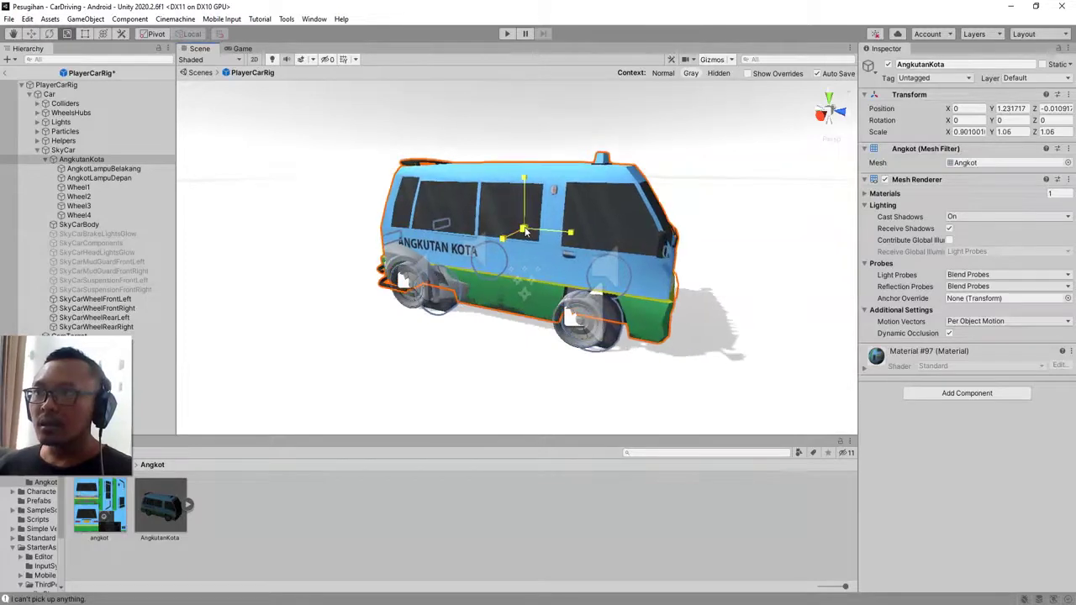
pyautogui.scroll(2, 667, 290)
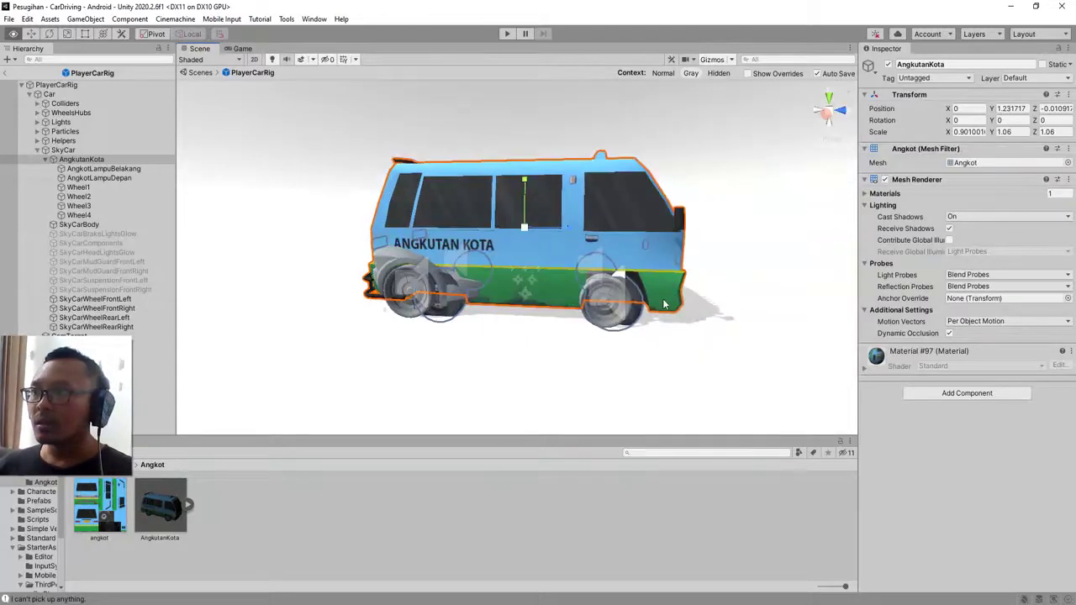
pyautogui.scroll(2, 663, 298)
pyautogui.scroll(4, 673, 307)
# Move AngkutanKota to about Y 1.23, Z −0.125 over the wheels and save the scene.
pyautogui.scroll(-2, 735, 345)
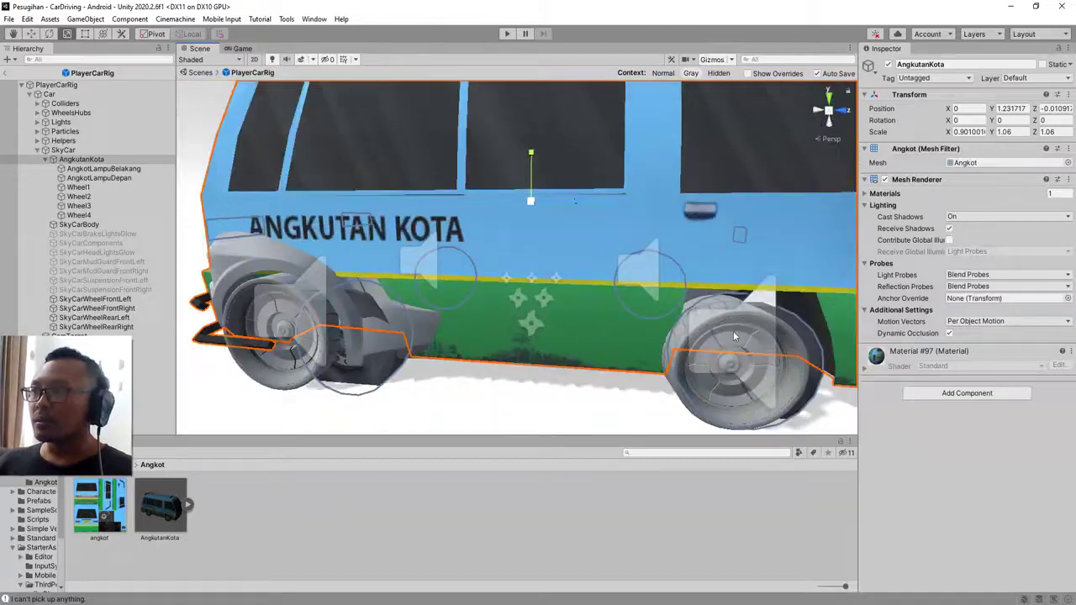
pyautogui.moveTo(663, 315); pyautogui.dragTo(580, 311, button='middle')
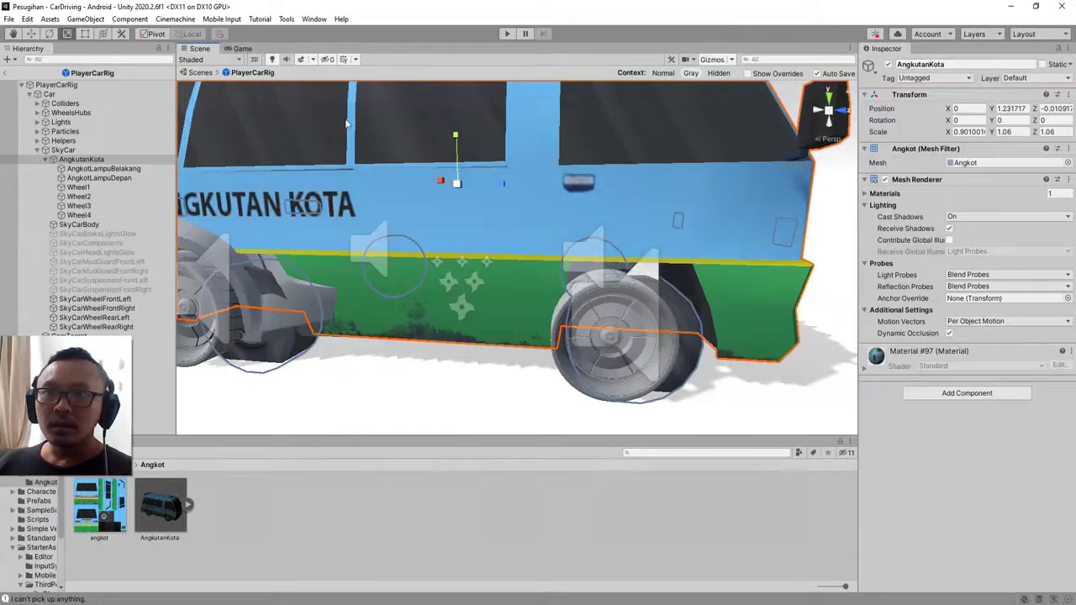
pyautogui.press('w')
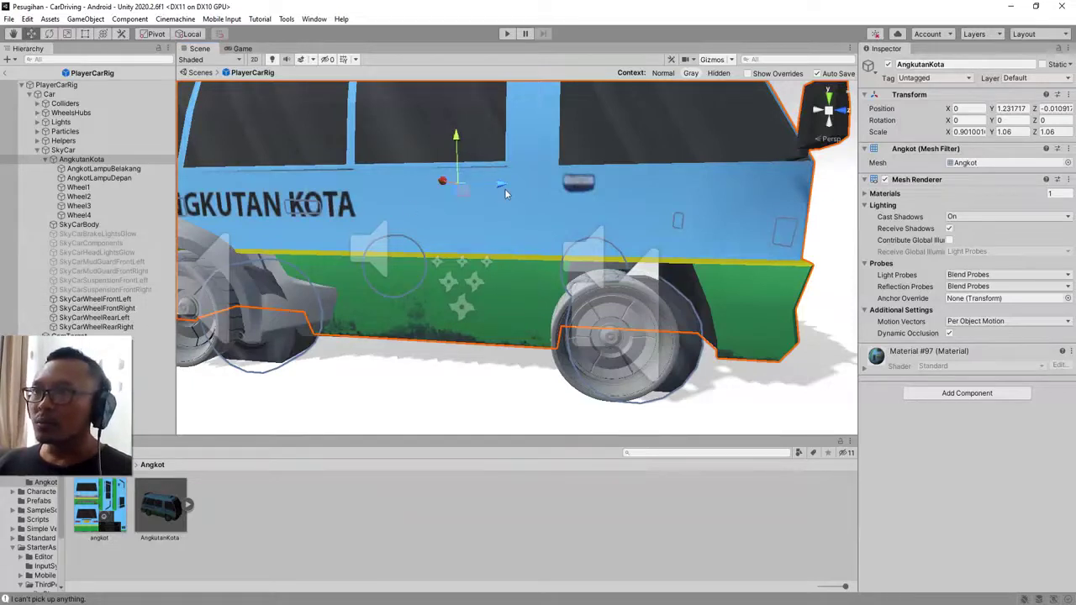
pyautogui.keyDown('alt'); pyautogui.moveTo(512, 233); pyautogui.dragTo(485, 187); pyautogui.keyUp('alt')
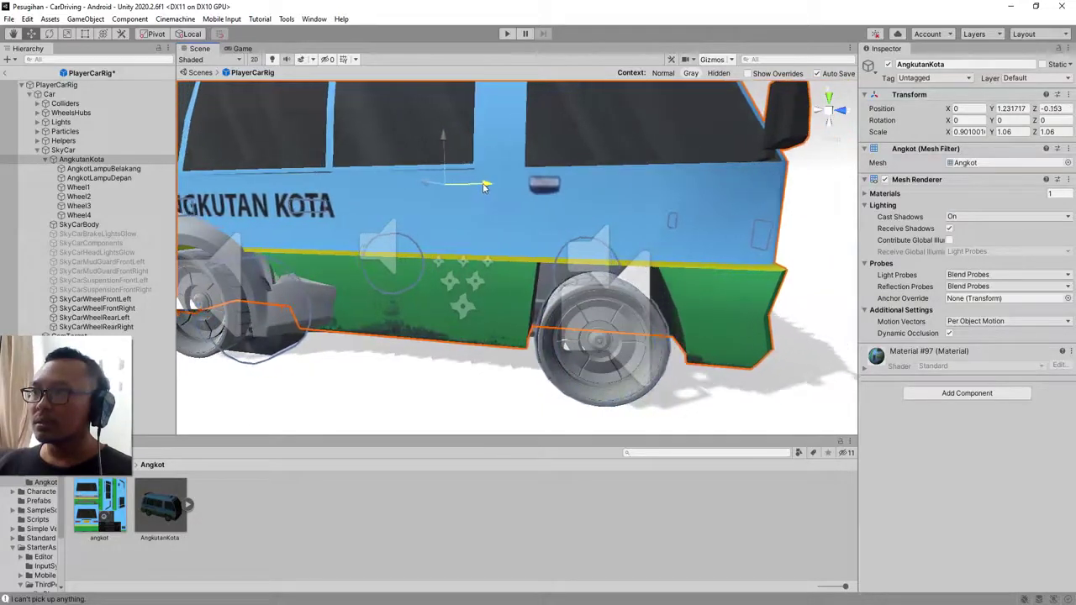
pyautogui.hotkey('ctrl', 's')
# Orbit to the van's rear-left and select SkyCarBody.
pyautogui.scroll(-5, 499, 310)
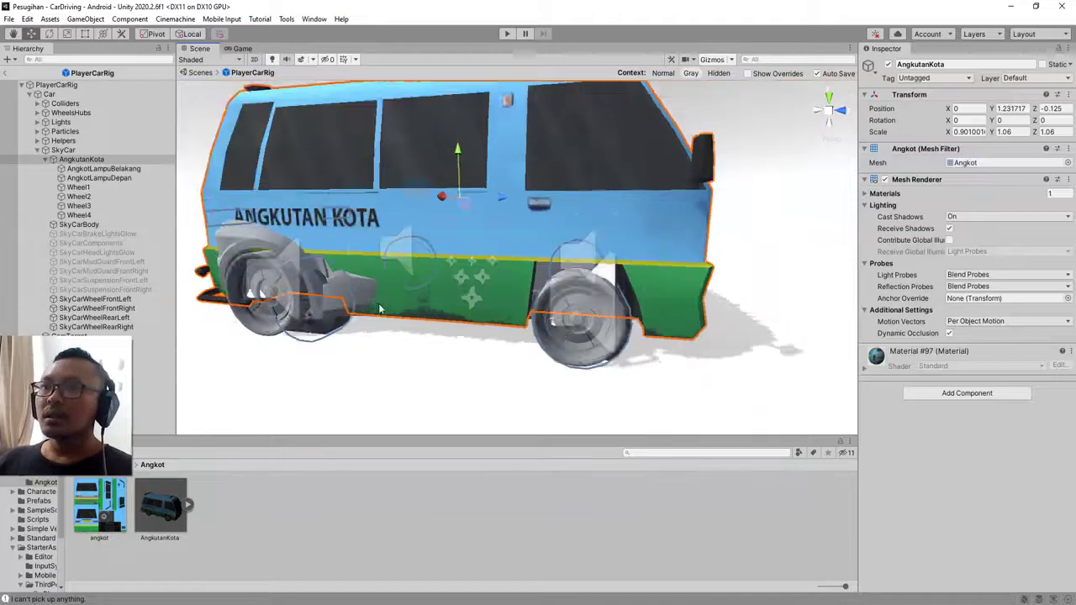
pyautogui.moveTo(379, 307)
pyautogui.keyDown('alt'); pyautogui.mouseDown()
pyautogui.moveTo(495, 319)
pyautogui.moveTo(438, 319)
pyautogui.mouseUp(); pyautogui.keyUp('alt')
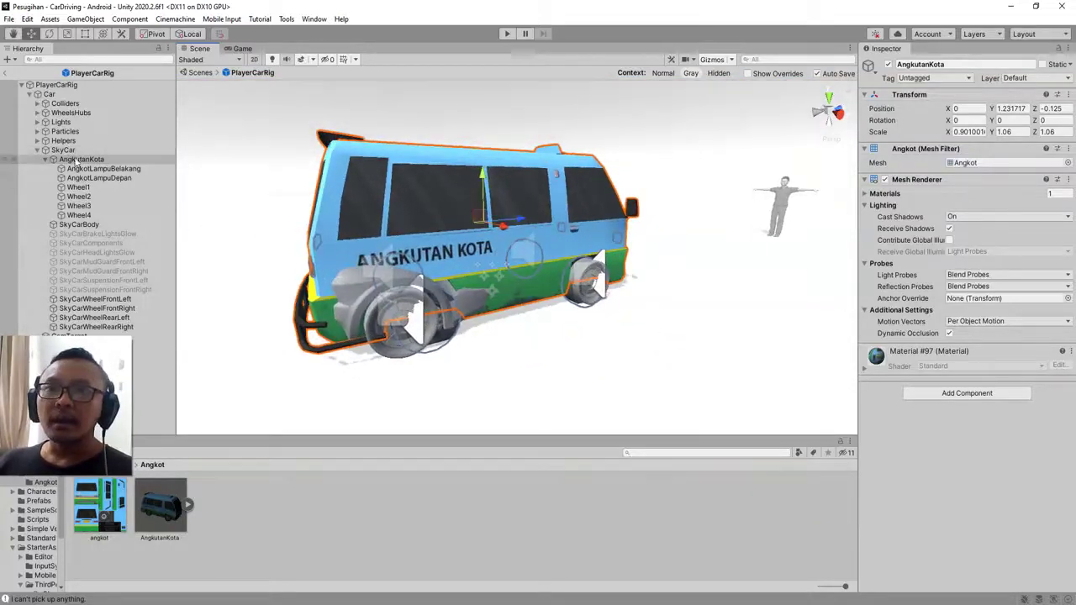
pyautogui.click(80, 226)
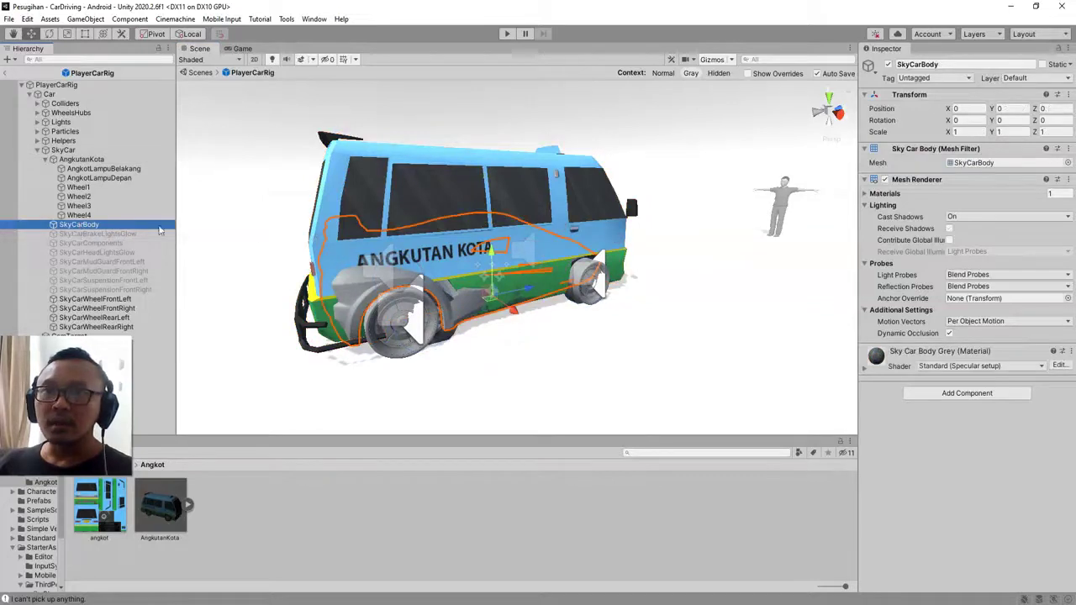
# Disable the old SkyCarBody under the van, then open the MainMenu scene from Assets.
pyautogui.click(888, 64)
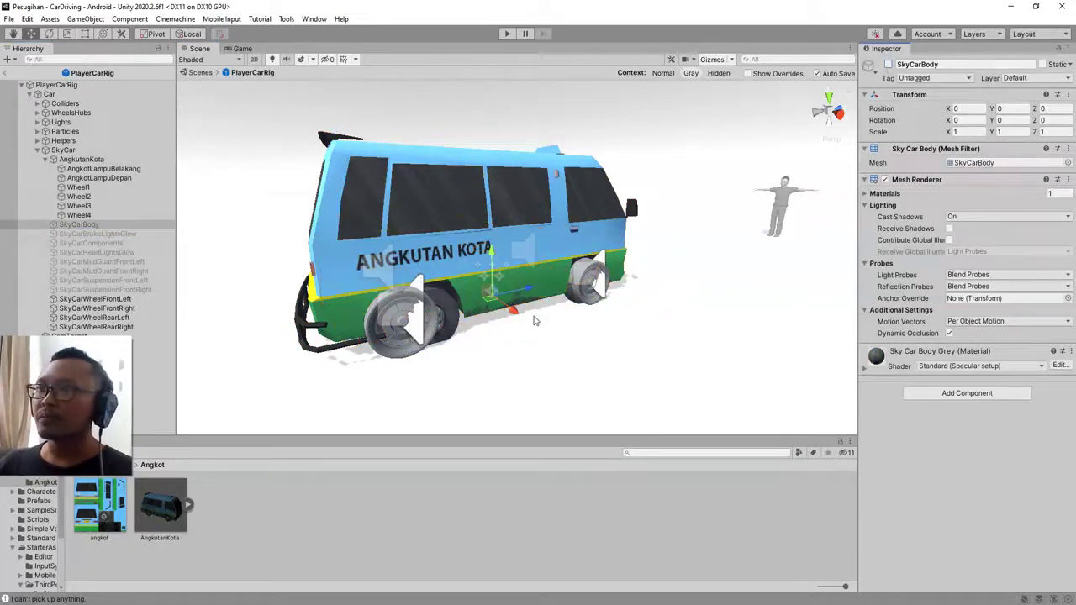
pyautogui.keyDown('alt'); pyautogui.moveTo(652, 316); pyautogui.dragTo(378, 303); pyautogui.keyUp('alt')
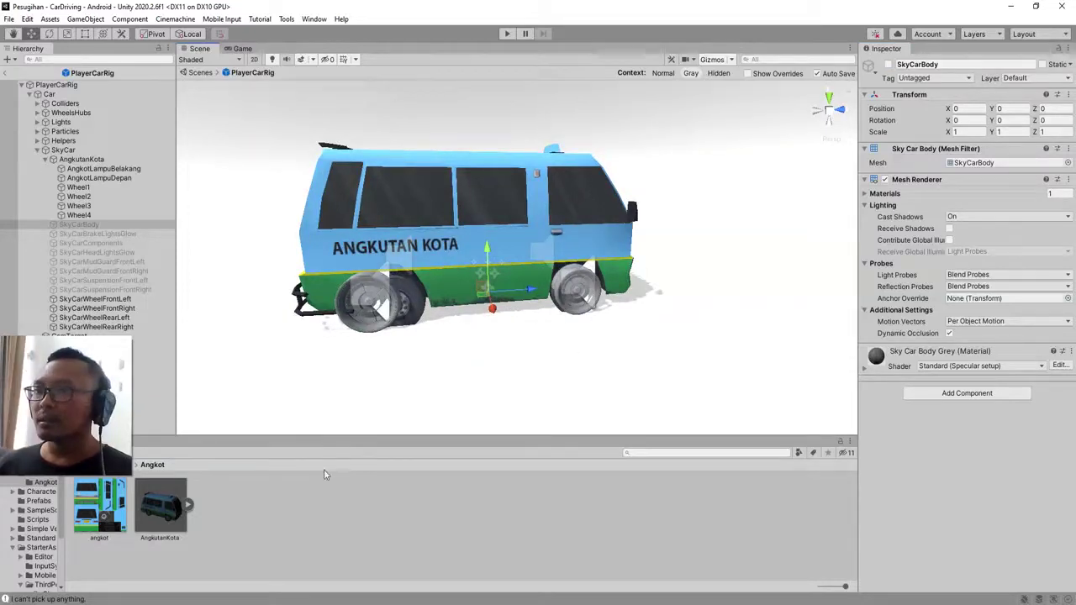
pyautogui.click(386, 521)
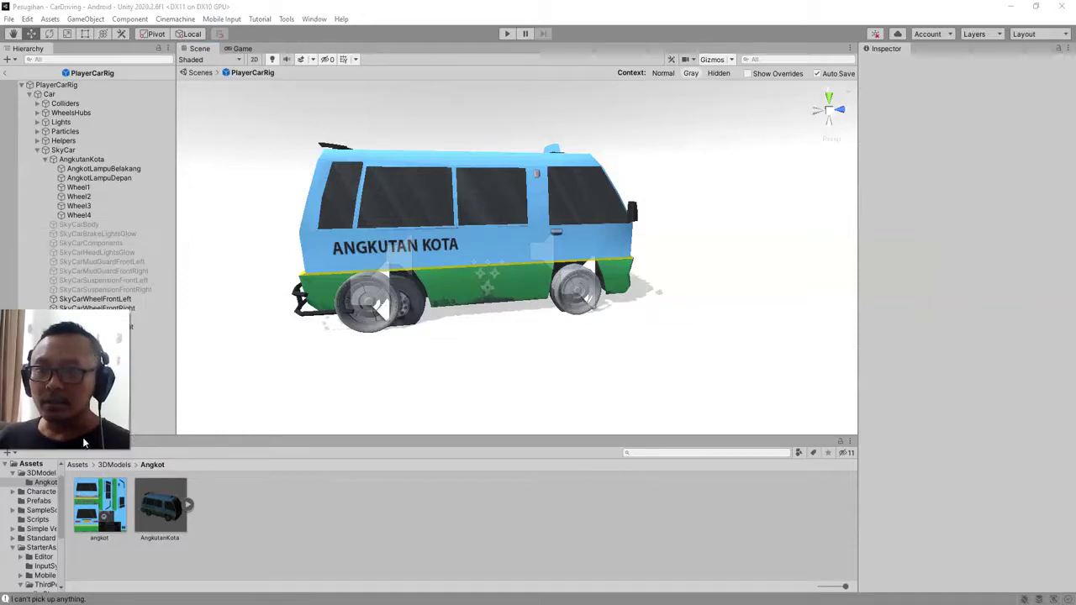
pyautogui.click(78, 464)
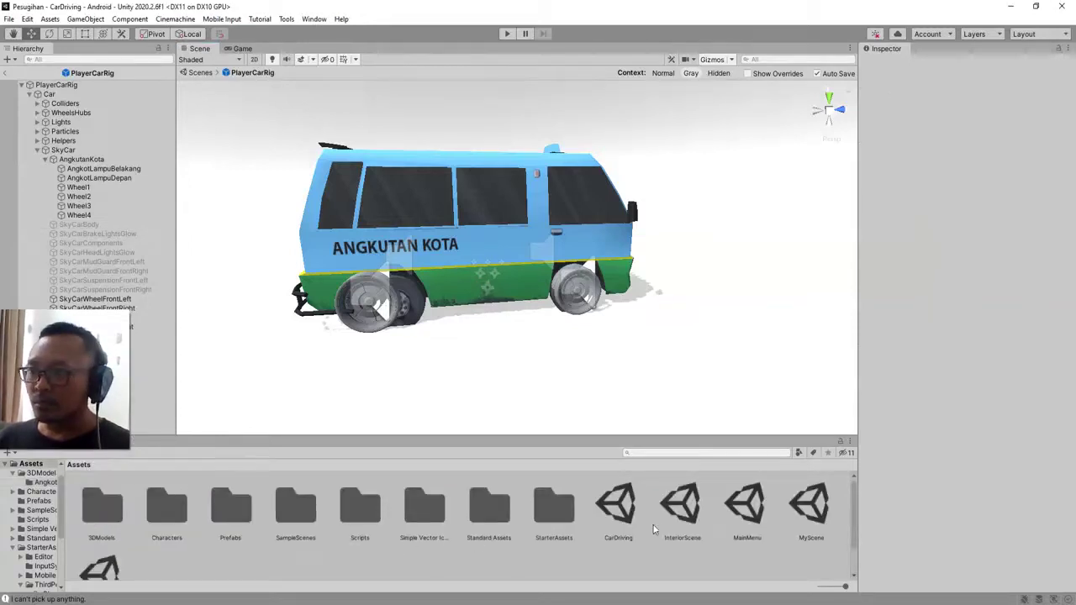
pyautogui.doubleClick(730, 521)
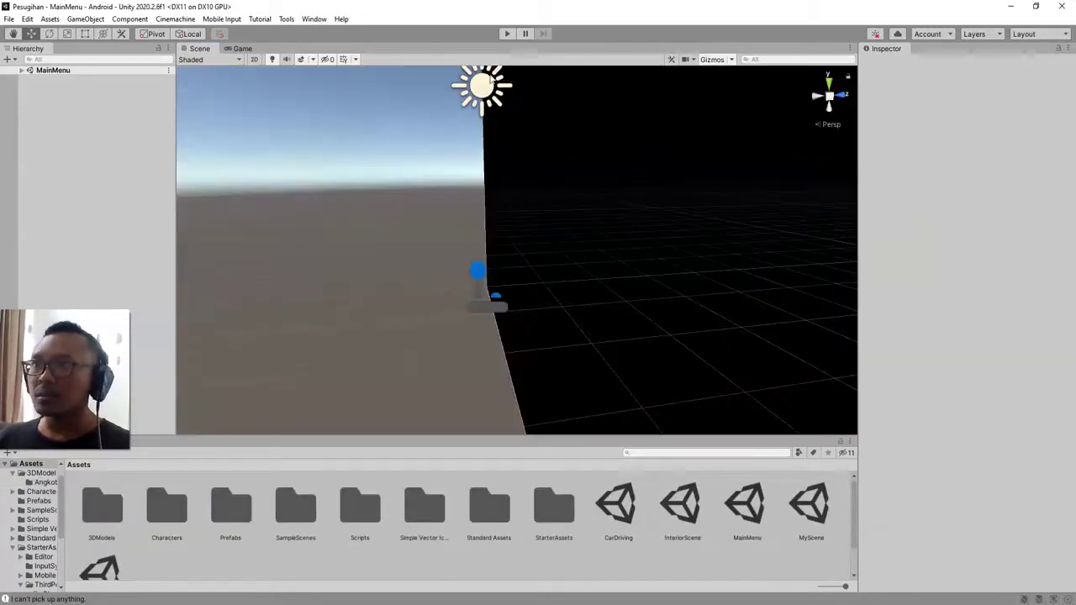
pyautogui.click(507, 33)
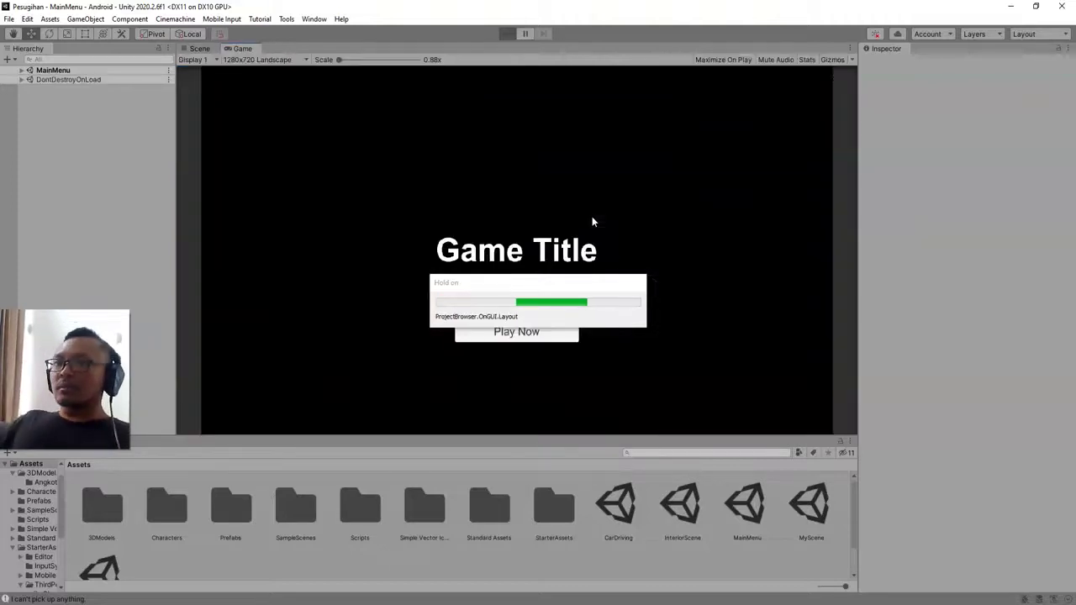
pyautogui.click(533, 341)
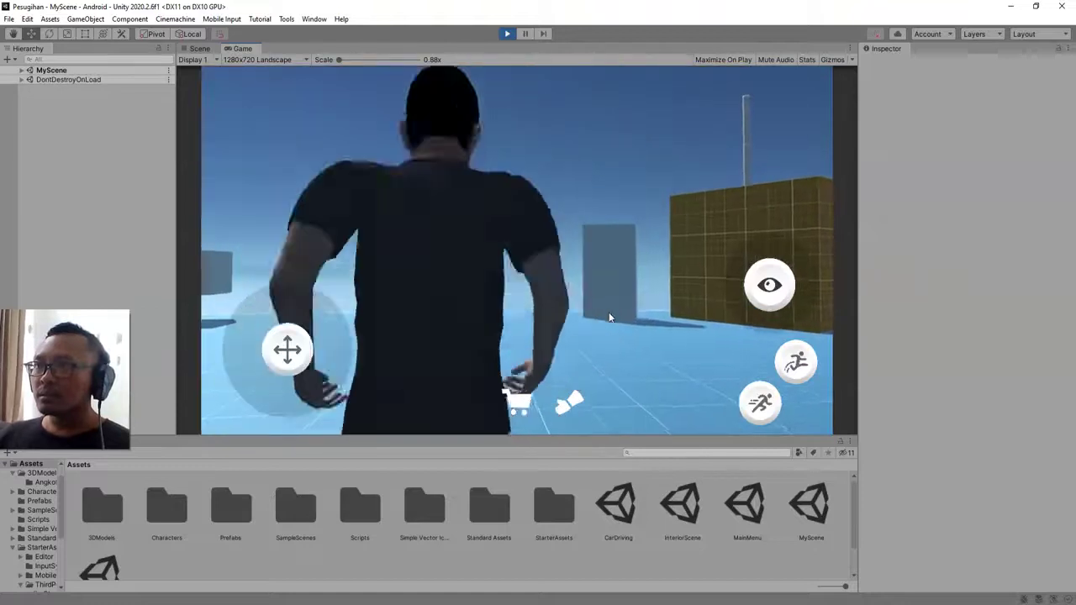
pyautogui.press('w')
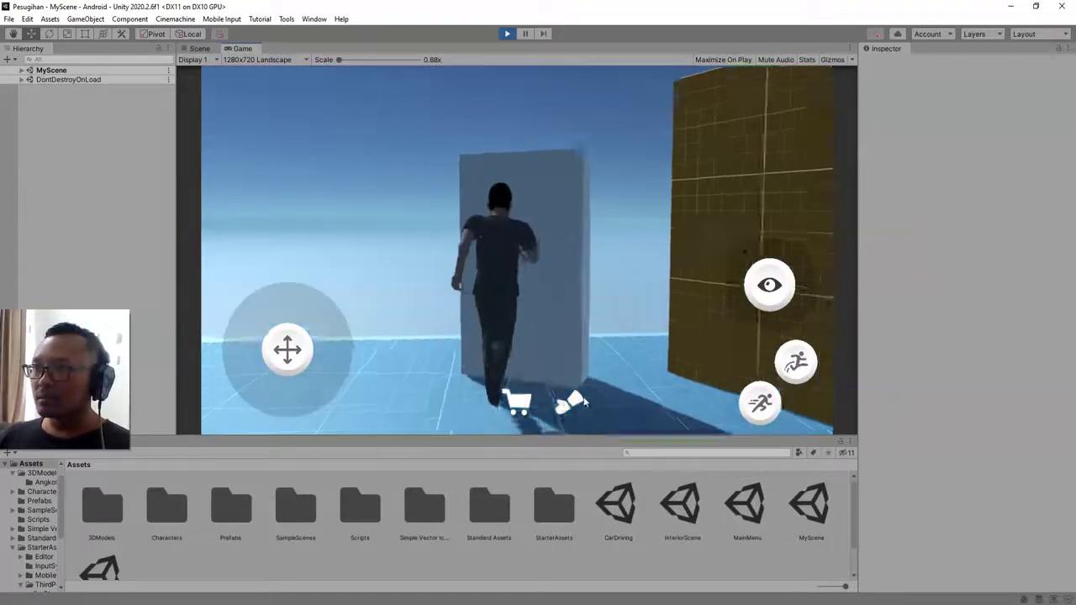
pyautogui.click(581, 403)
pyautogui.press('s')
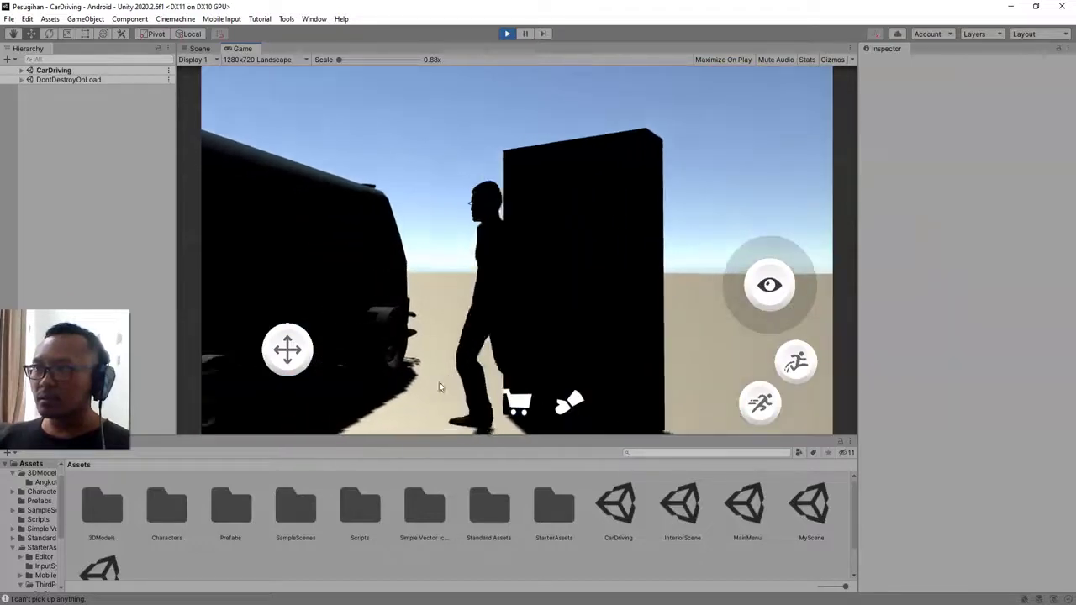
pyautogui.press('w')
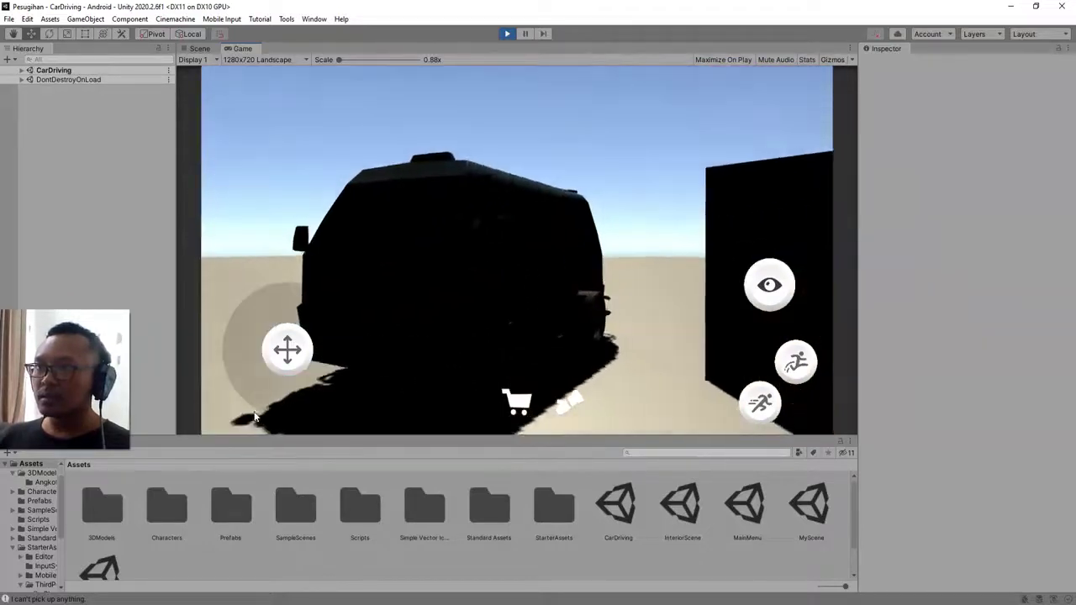
pyautogui.press('f')
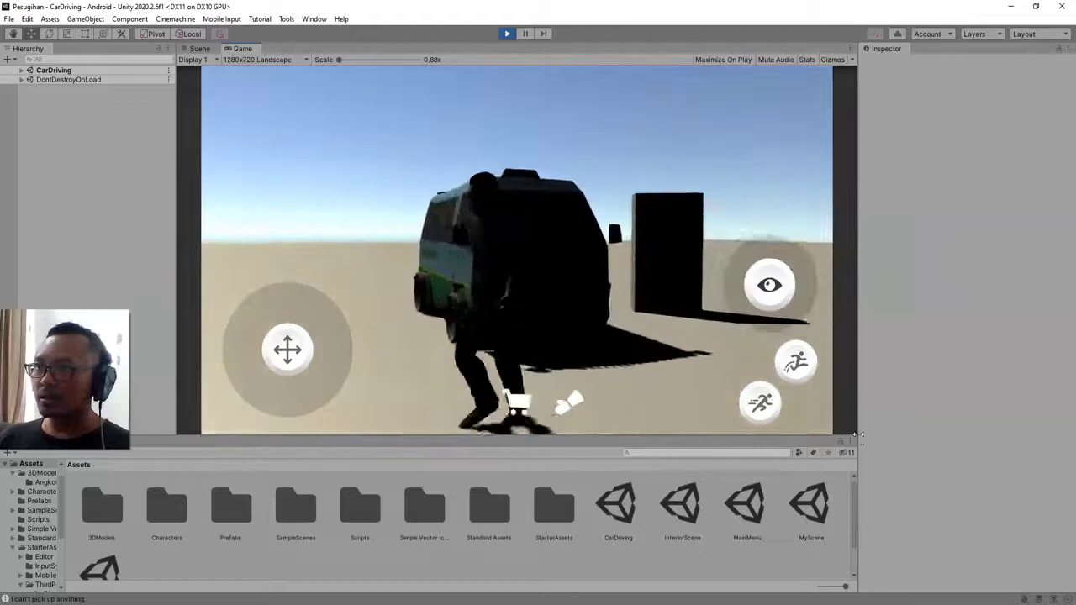
pyautogui.press('w')
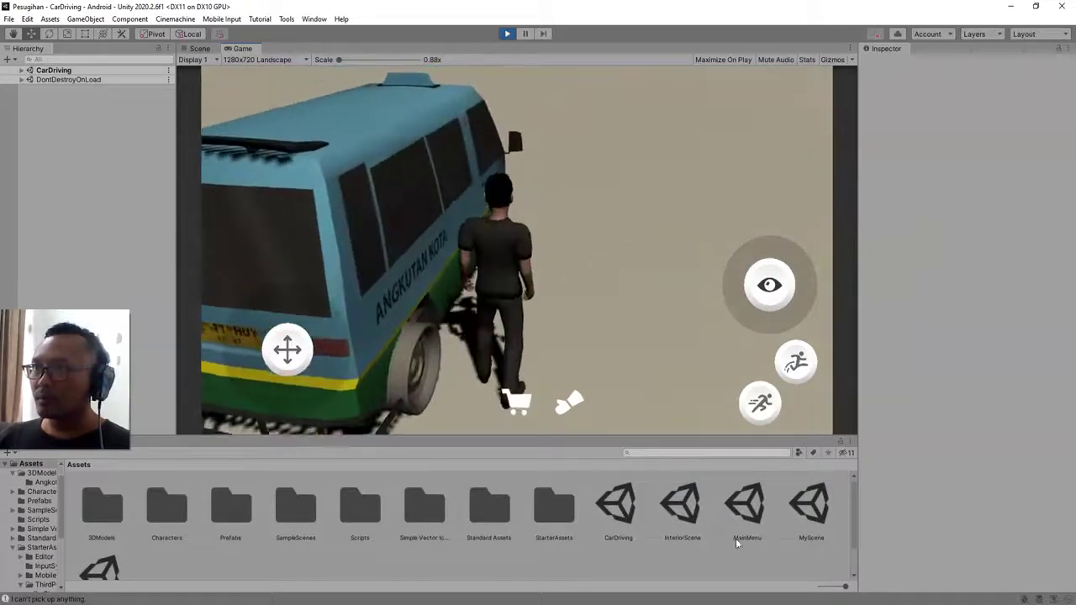
pyautogui.click(570, 406)
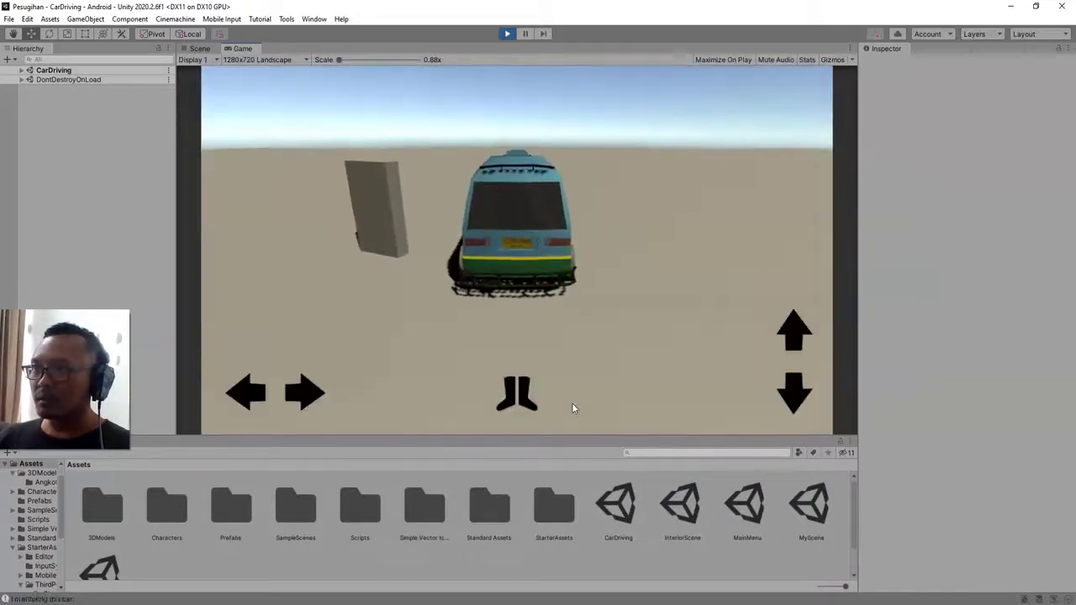
pyautogui.click(793, 338)
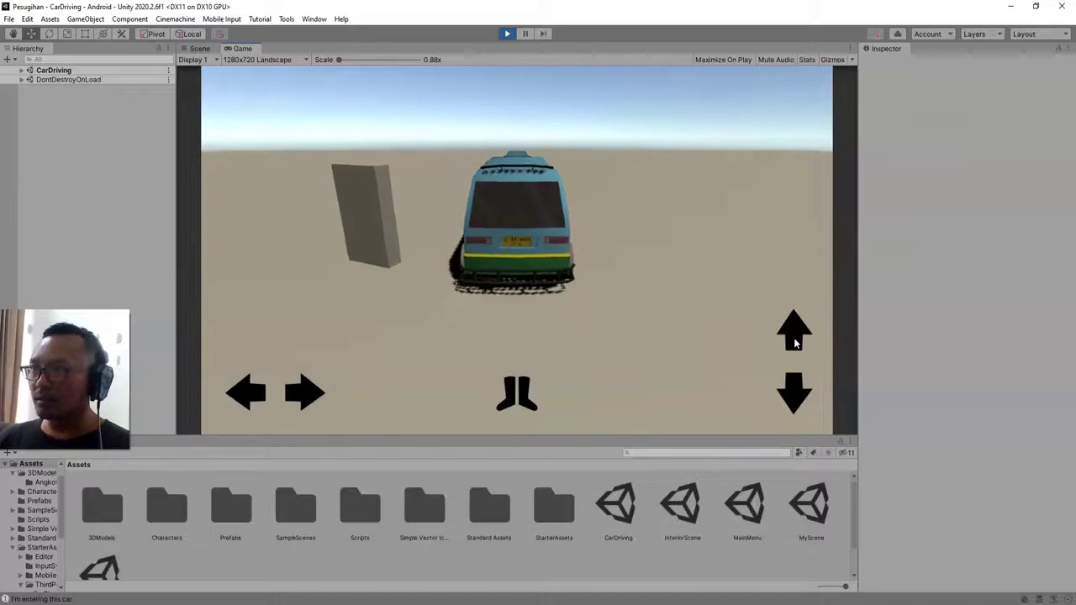
pyautogui.click(301, 398)
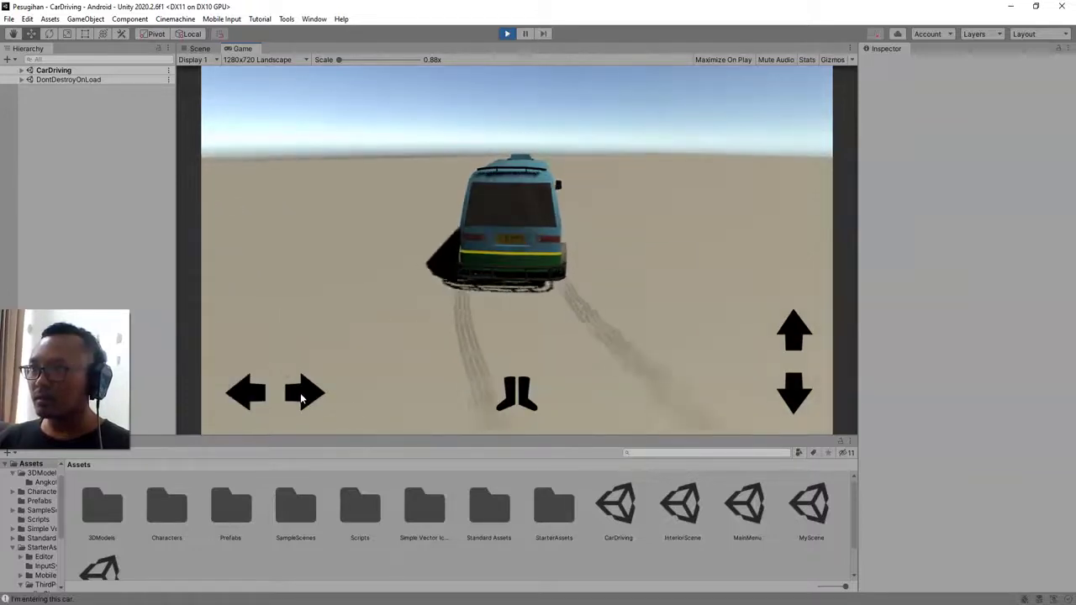
pyautogui.click(248, 398)
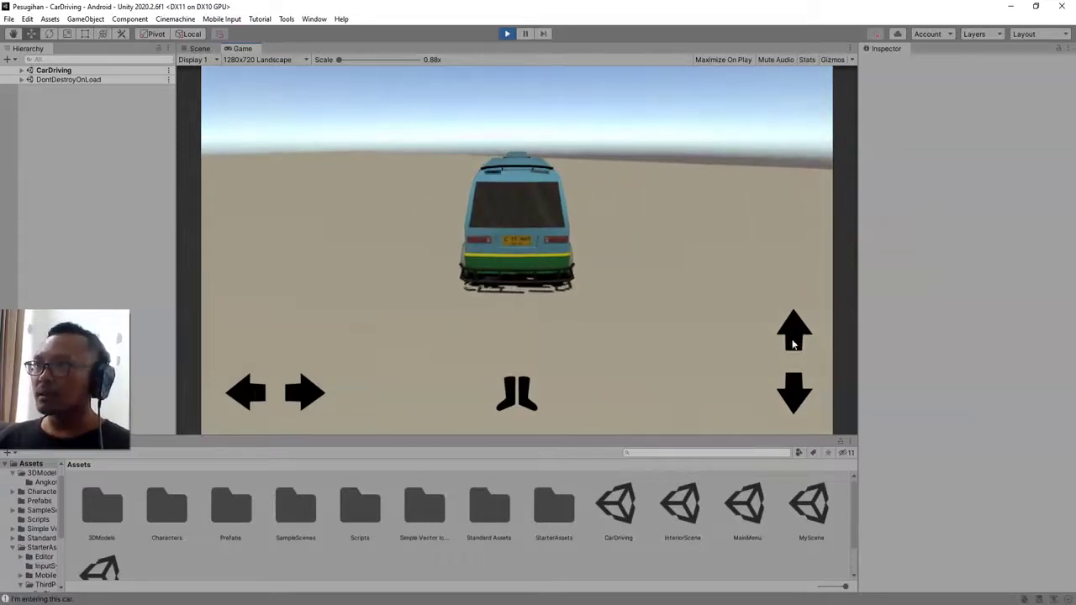
pyautogui.click(509, 34)
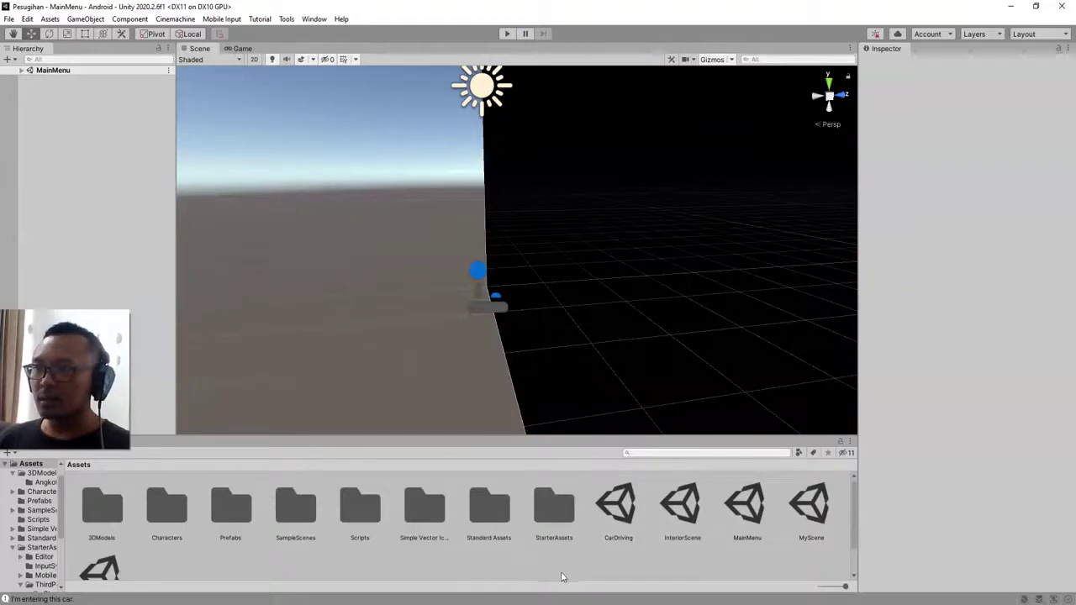
# Open the PlayerCarRig prefab from the Prefabs folder in Prefab Mode.
pyautogui.click(615, 545)
pyautogui.click(601, 568)
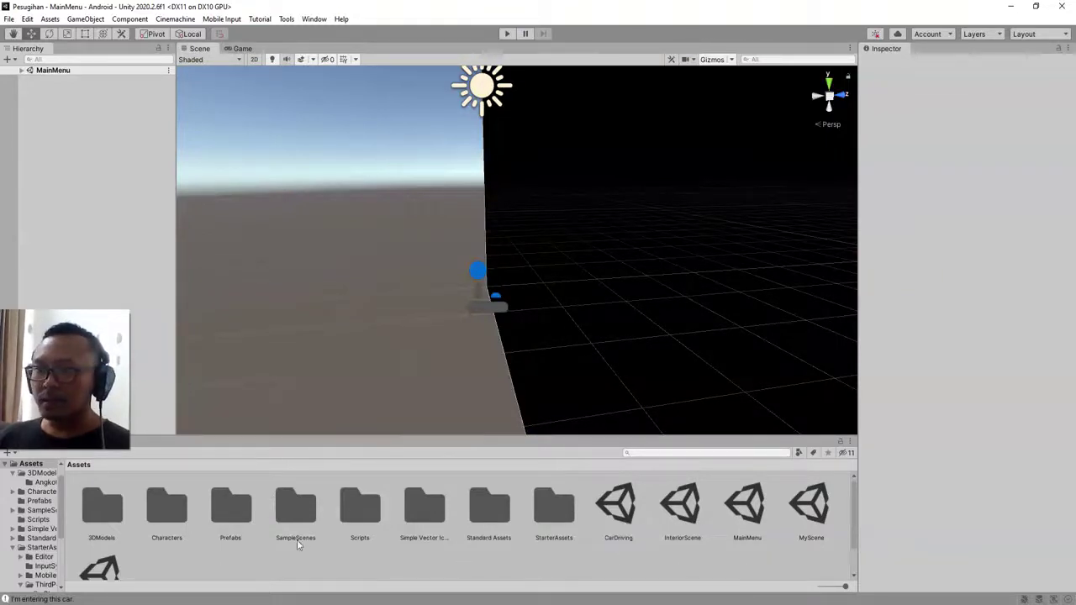
pyautogui.doubleClick(231, 509)
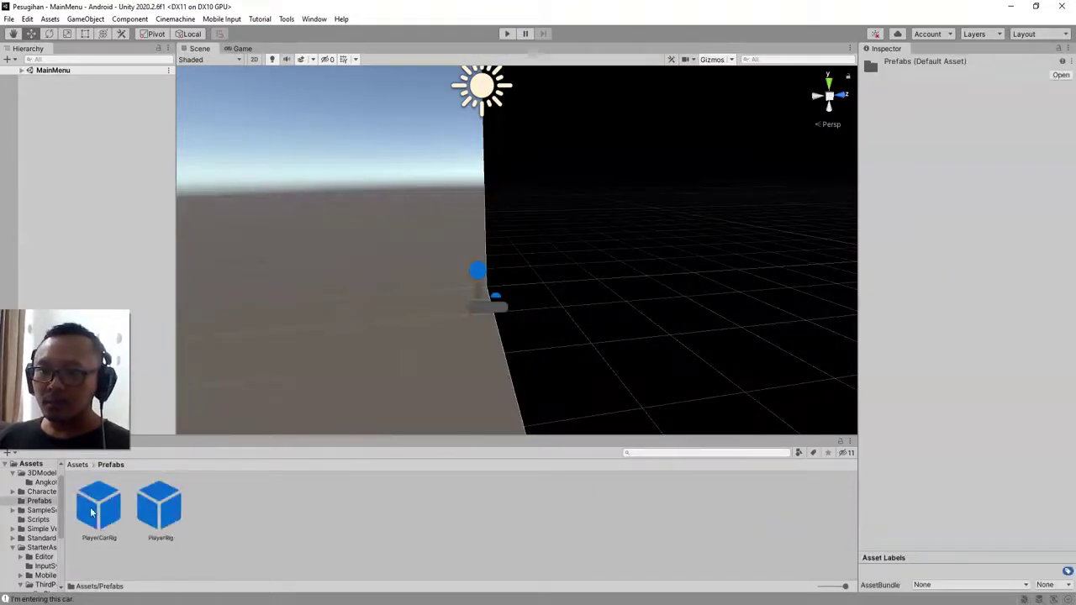
pyautogui.doubleClick(113, 523)
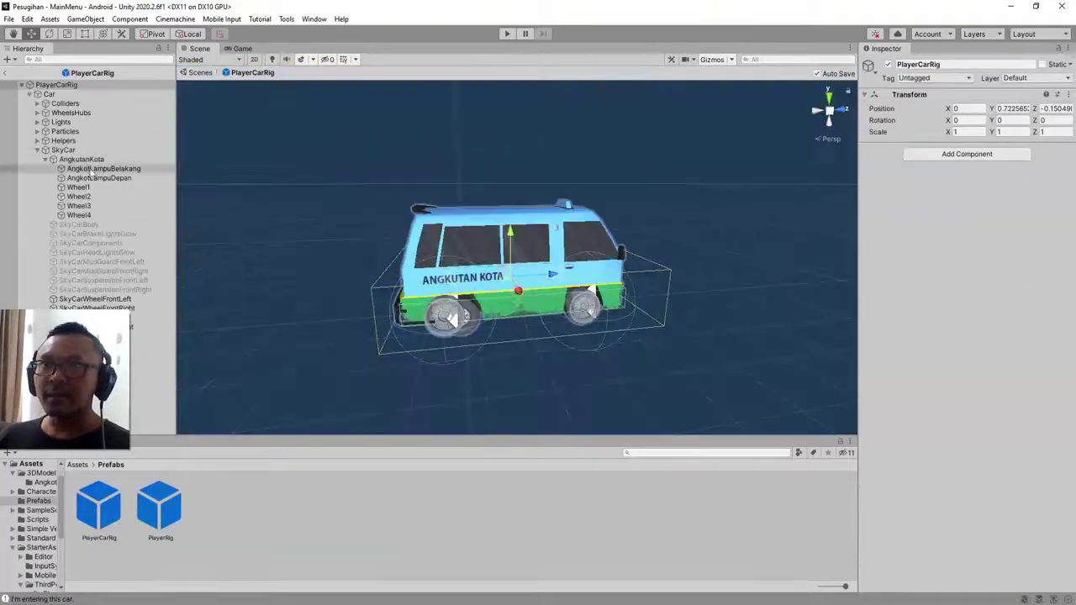
# Orbit beneath the Angkot van to view its underside and wheels.
pyautogui.keyDown('alt'); pyautogui.moveTo(486, 347); pyautogui.dragTo(532, 338); pyautogui.keyUp('alt')
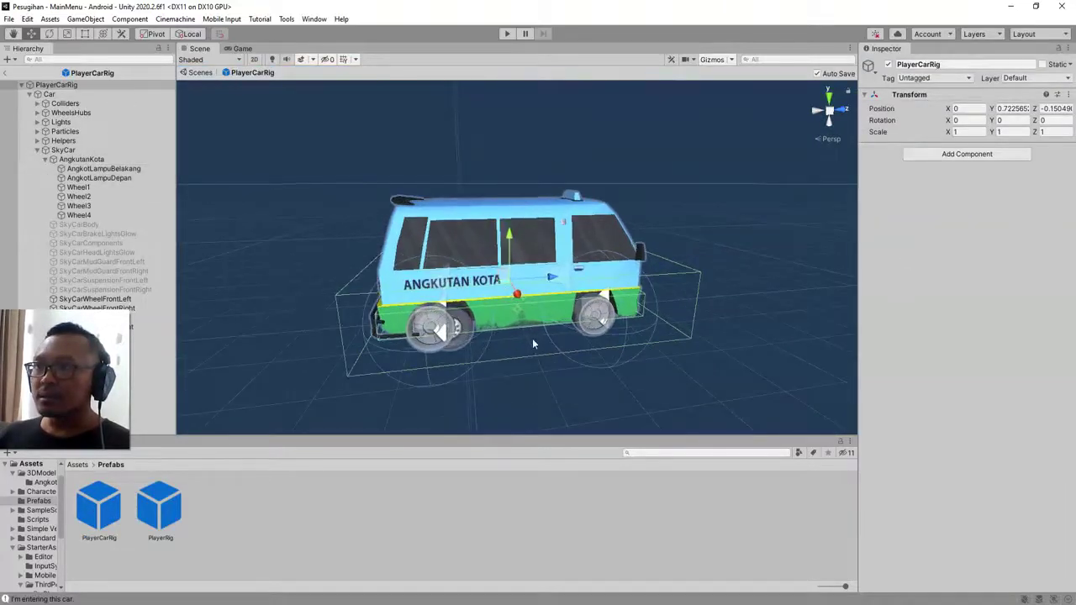
pyautogui.keyDown('alt'); pyautogui.moveTo(422, 303); pyautogui.dragTo(582, 160); pyautogui.keyUp('alt')
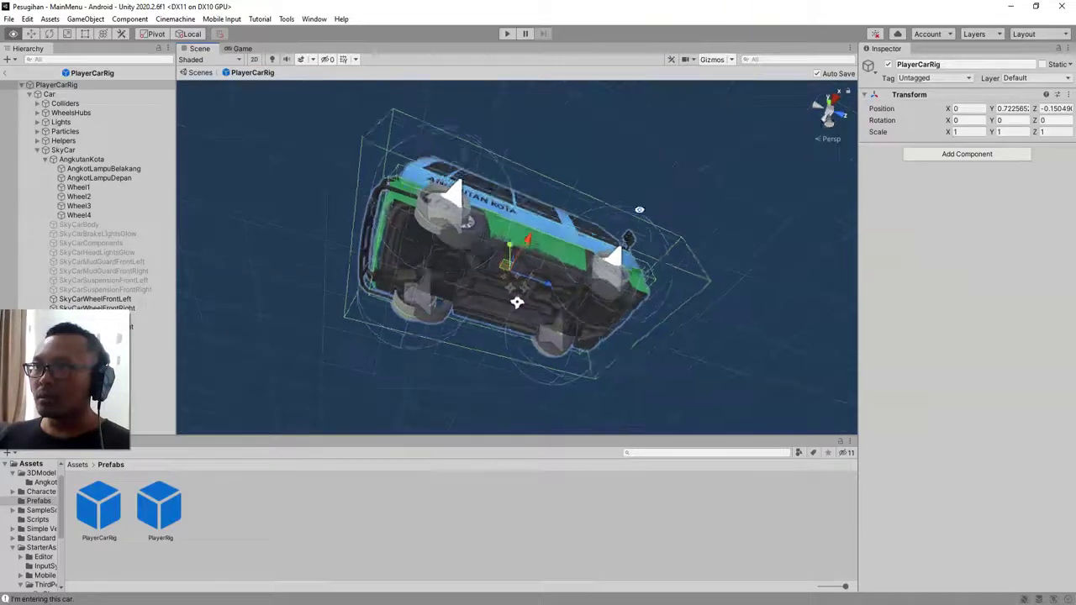
pyautogui.moveTo(581, 160)
pyautogui.keyDown('alt'); pyautogui.mouseDown()
pyautogui.moveTo(450, 244)
pyautogui.moveTo(480, 294)
pyautogui.mouseUp(); pyautogui.keyUp('alt')
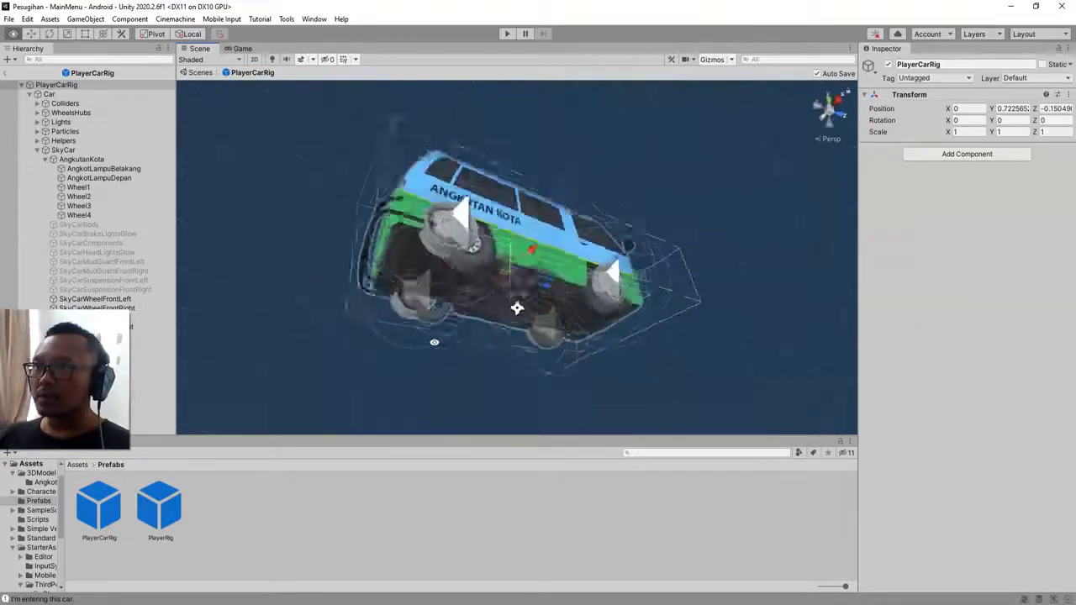
pyautogui.scroll(2, 479, 294)
pyautogui.keyDown('alt'); pyautogui.moveTo(449, 299); pyautogui.dragTo(484, 273); pyautogui.keyUp('alt')
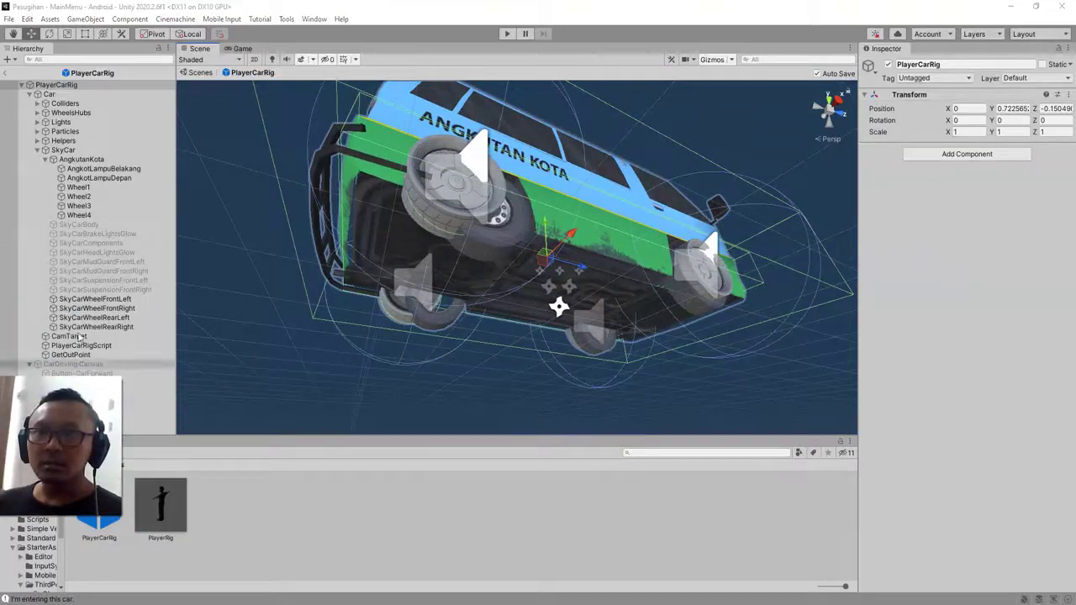
pyautogui.click(98, 299)
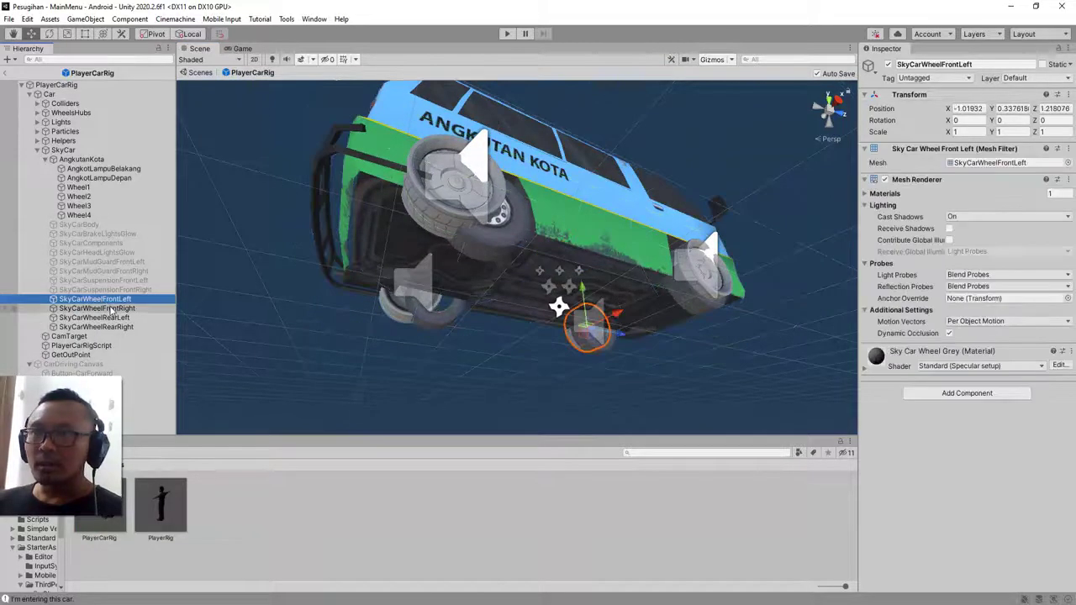
pyautogui.click(110, 310)
pyautogui.click(117, 319)
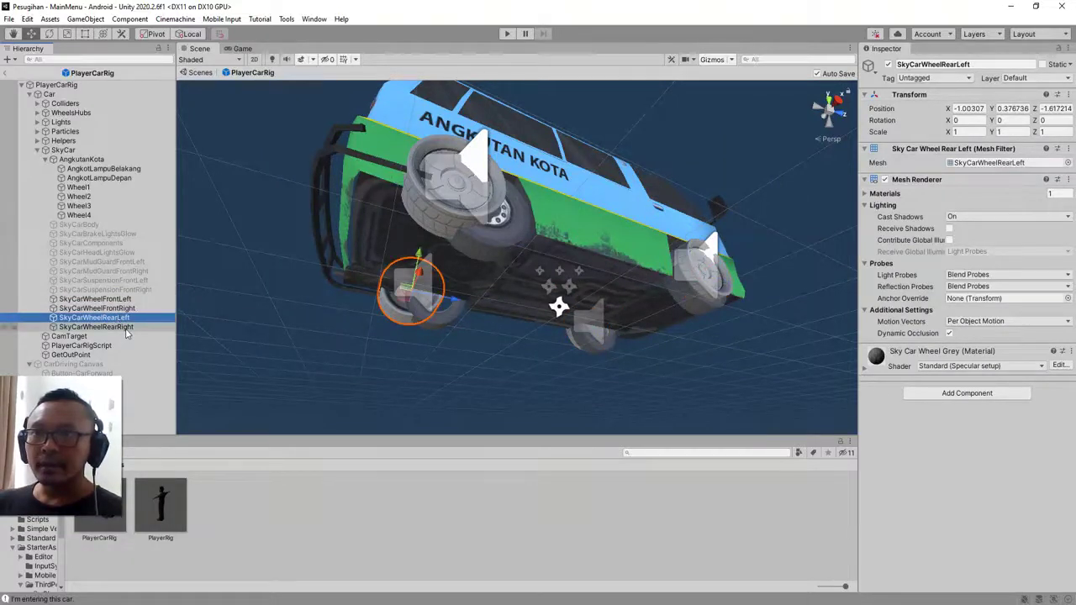
pyautogui.keyDown('ctrl'); pyautogui.click(126, 328); pyautogui.keyUp('ctrl')
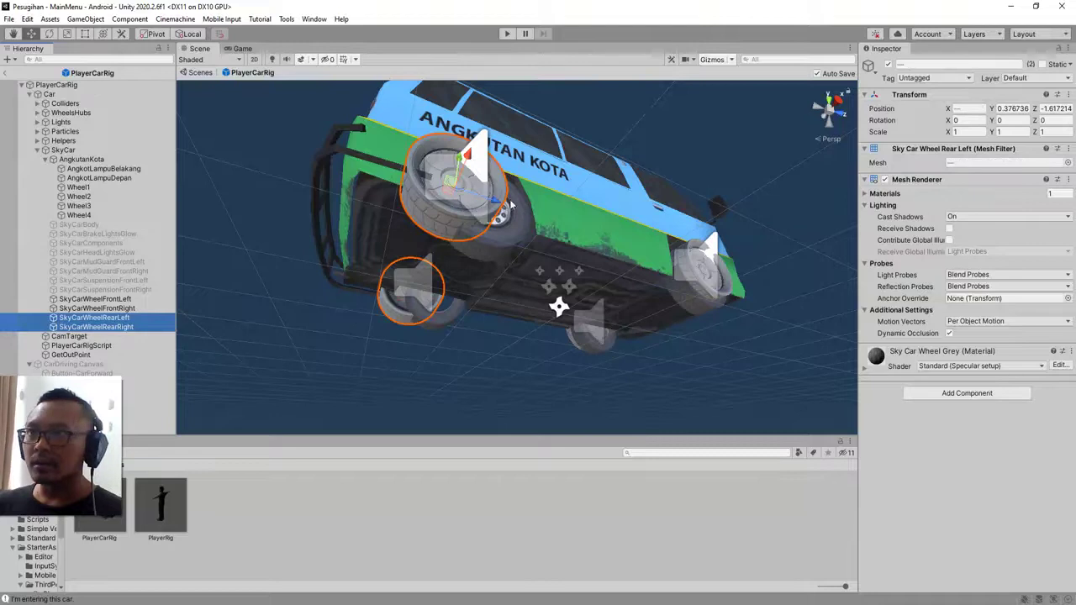
pyautogui.moveTo(496, 205); pyautogui.dragTo(523, 225)
pyautogui.press('alt')
pyautogui.moveTo(508, 280)
pyautogui.keyDown('alt'); pyautogui.mouseDown()
pyautogui.moveTo(817, 305)
pyautogui.moveTo(727, 189)
pyautogui.mouseUp(); pyautogui.keyUp('alt')
pyautogui.moveTo(614, 370)
pyautogui.keyDown('alt'); pyautogui.mouseDown()
pyautogui.moveTo(488, 319)
pyautogui.moveTo(423, 314)
pyautogui.moveTo(418, 329)
pyautogui.moveTo(618, 312)
pyautogui.moveTo(386, 447)
pyautogui.mouseUp(); pyautogui.keyUp('alt')
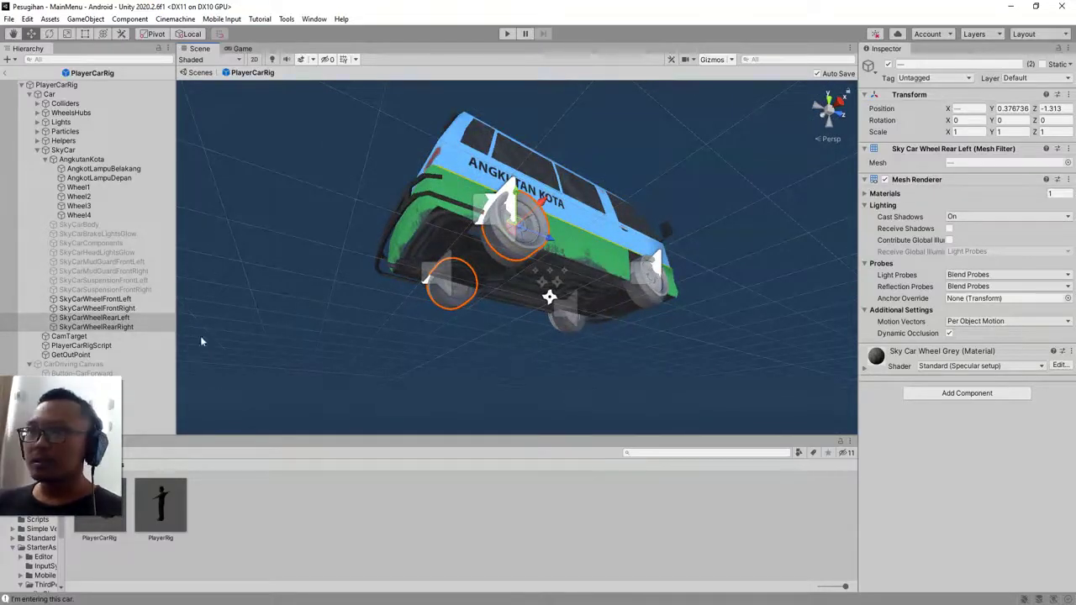
pyautogui.click(118, 299)
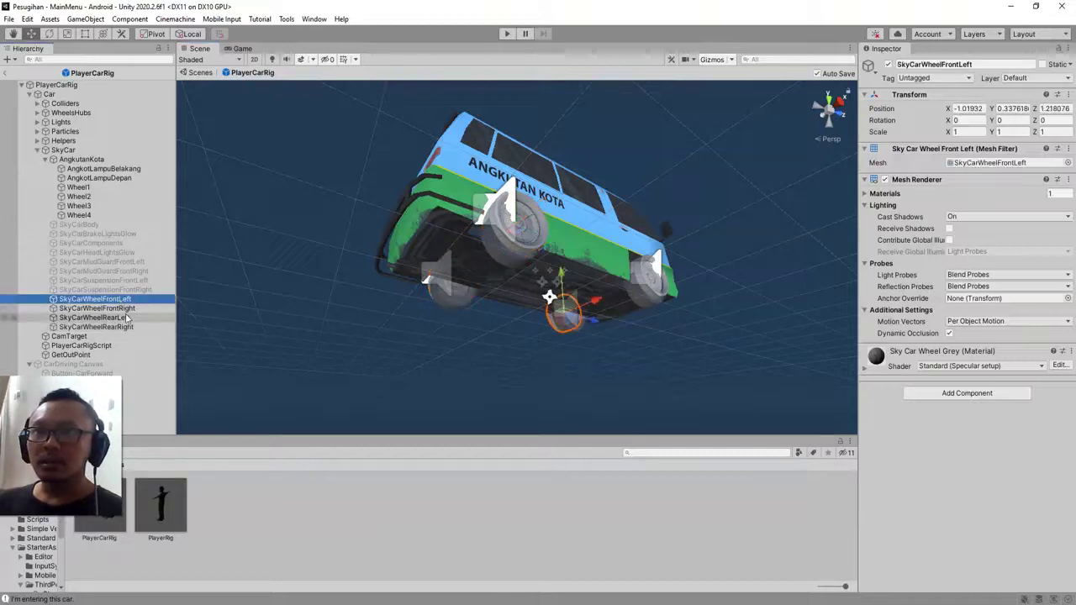
pyautogui.press('f')
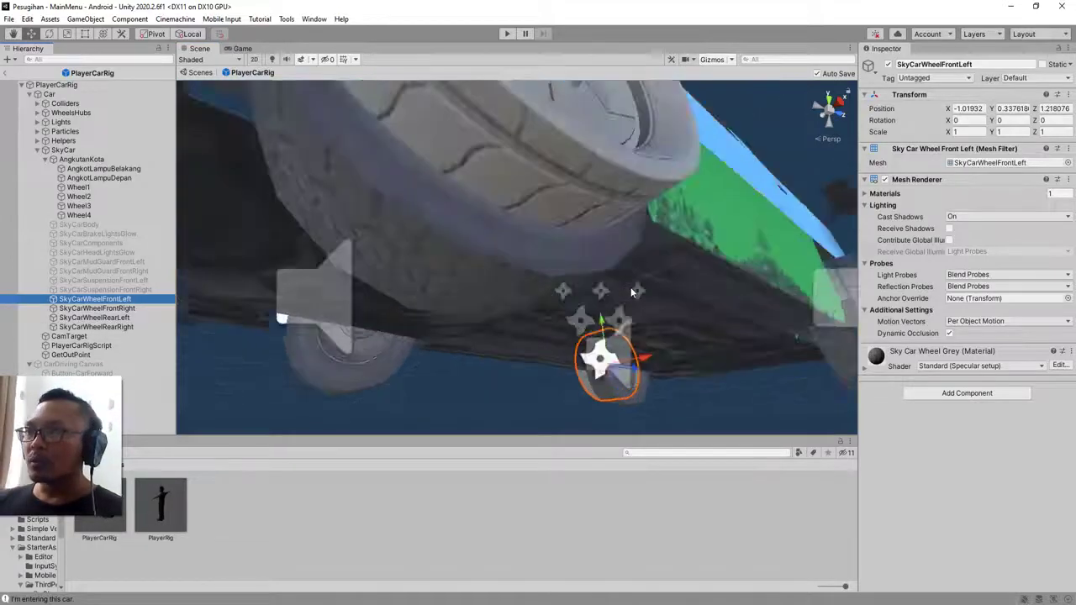
pyautogui.moveTo(631, 286)
pyautogui.keyDown('alt'); pyautogui.mouseDown()
pyautogui.moveTo(619, 309)
pyautogui.moveTo(652, 368)
pyautogui.mouseUp(); pyautogui.keyUp('alt')
pyautogui.scroll(5, 597, 311)
pyautogui.click(657, 367)
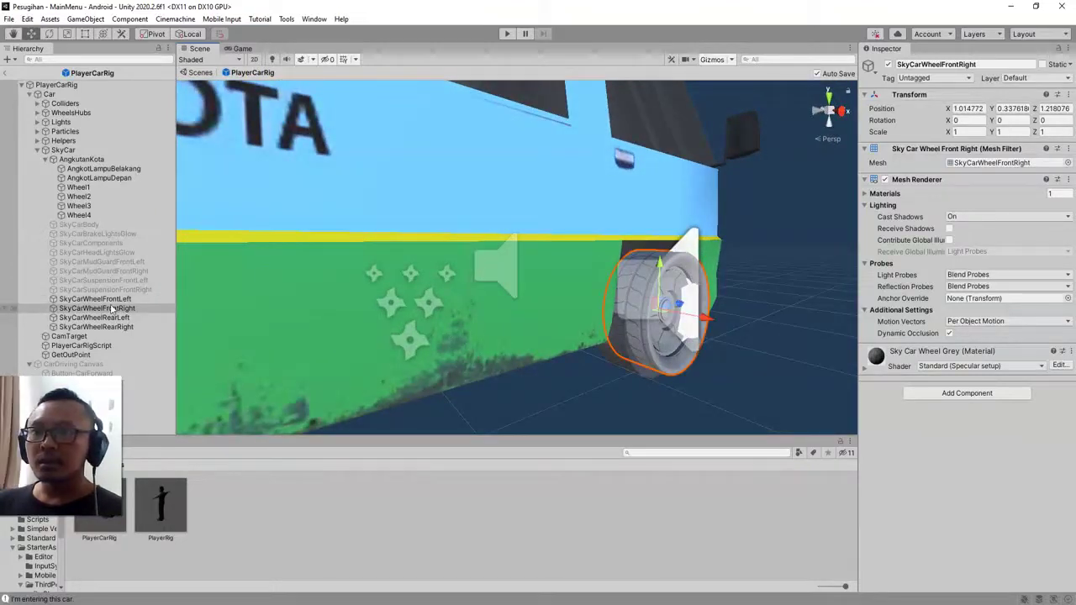
pyautogui.click(78, 190)
pyautogui.click(80, 197)
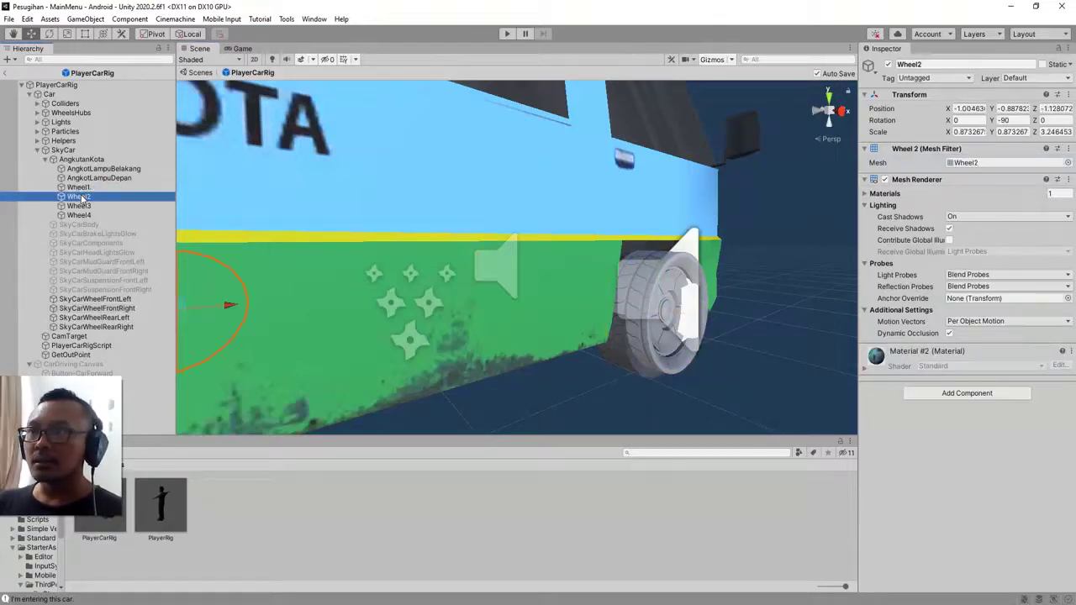
pyautogui.click(81, 206)
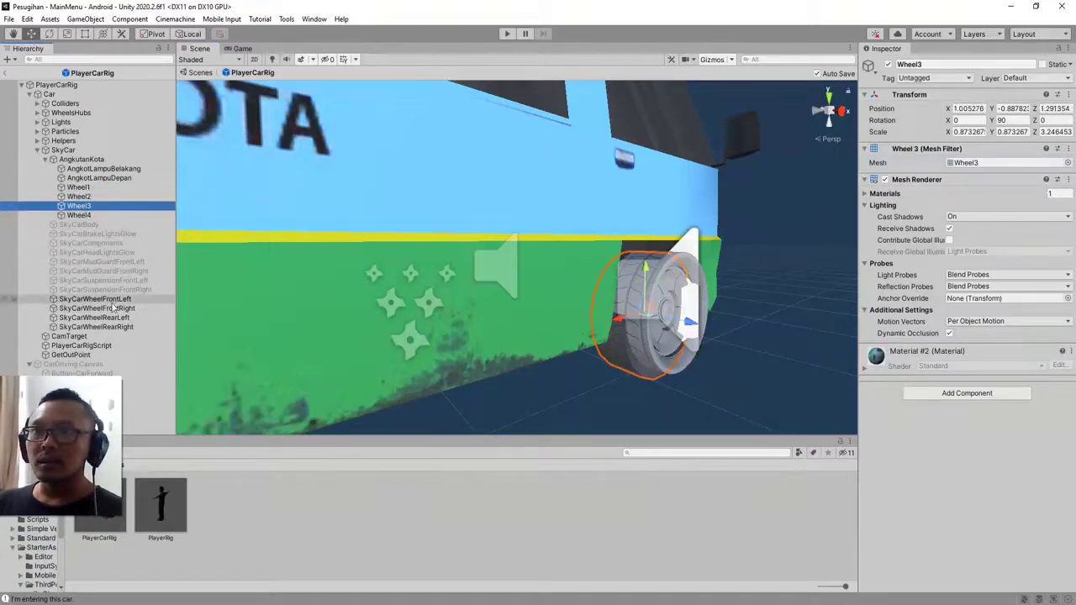
pyautogui.click(116, 301)
pyautogui.click(128, 311)
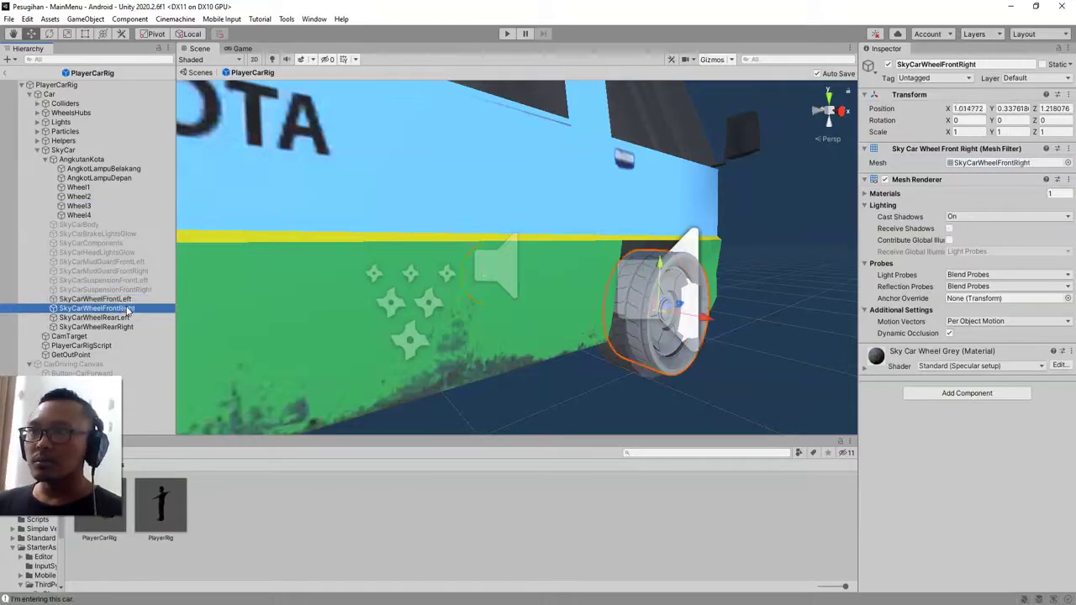
pyautogui.click(85, 217)
pyautogui.click(84, 206)
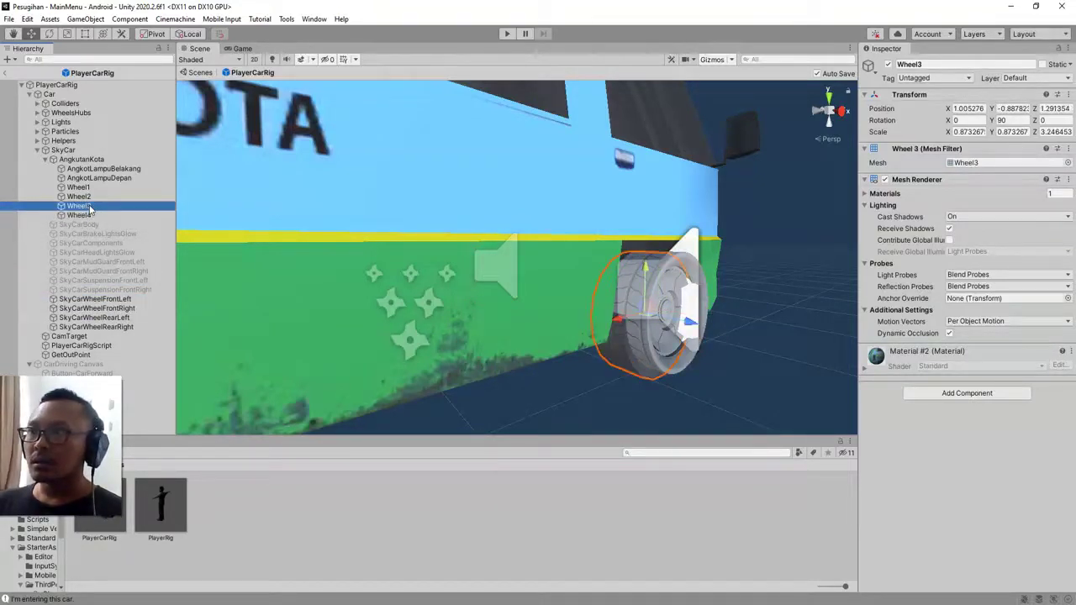
pyautogui.click(117, 311)
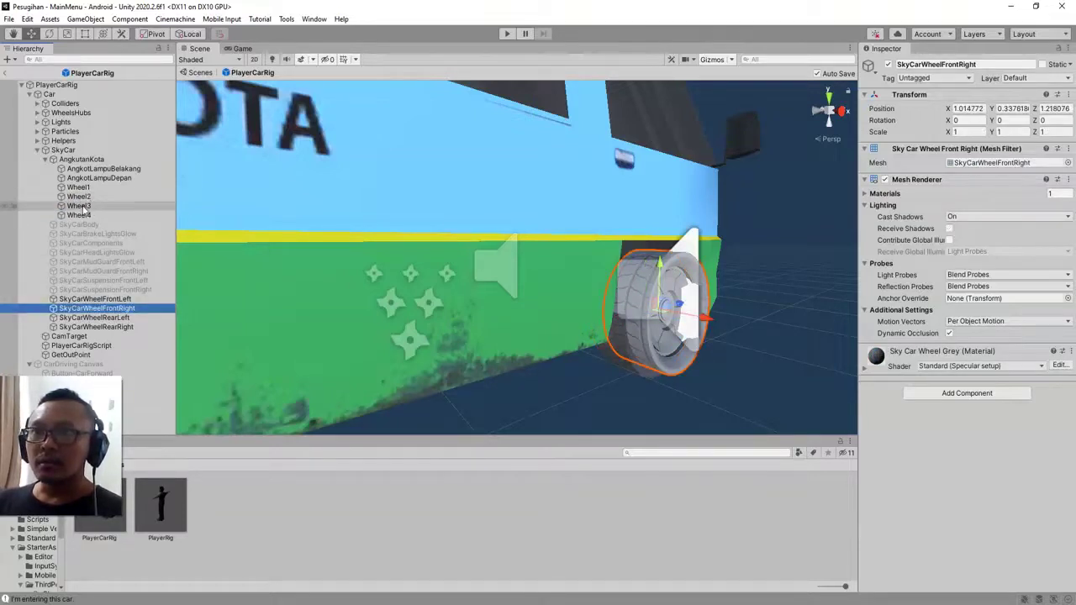
pyautogui.moveTo(84, 210); pyautogui.dragTo(130, 310)
# Zero Wheel3's position under SkyCarWheelFrontRight and hide SkyCarWheelFrontRight's own mesh.
pyautogui.click(124, 301)
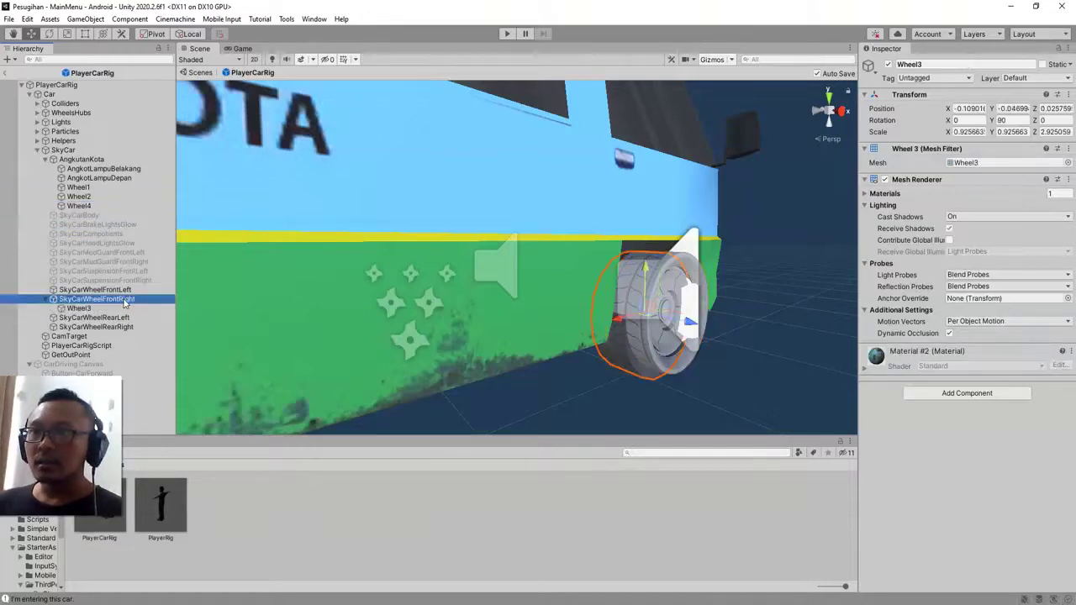
pyautogui.click(115, 309)
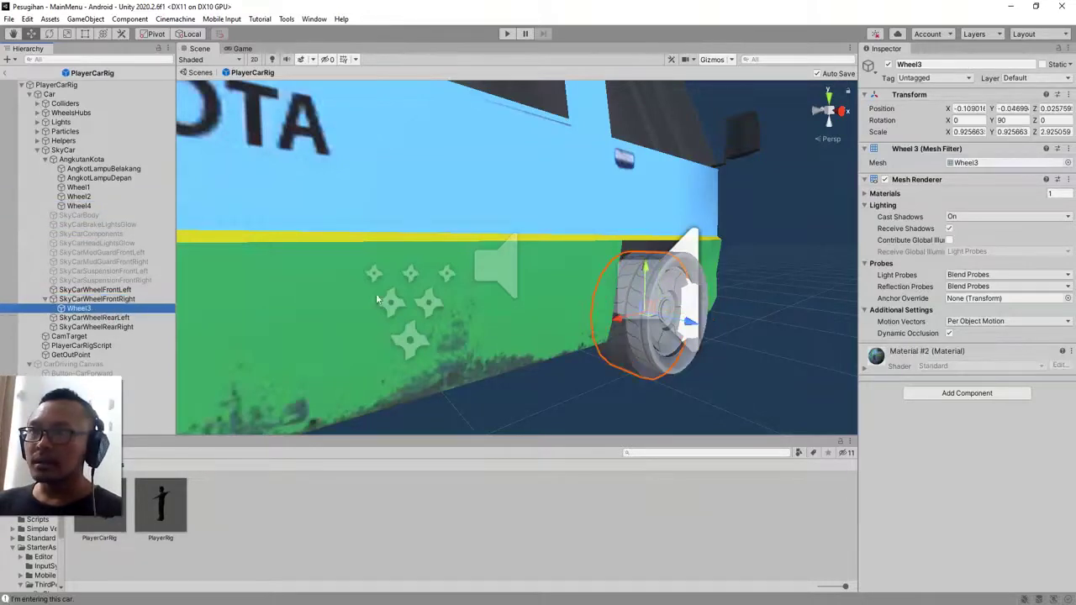
pyautogui.click(970, 109)
pyautogui.write('0')
pyautogui.press('Tab')
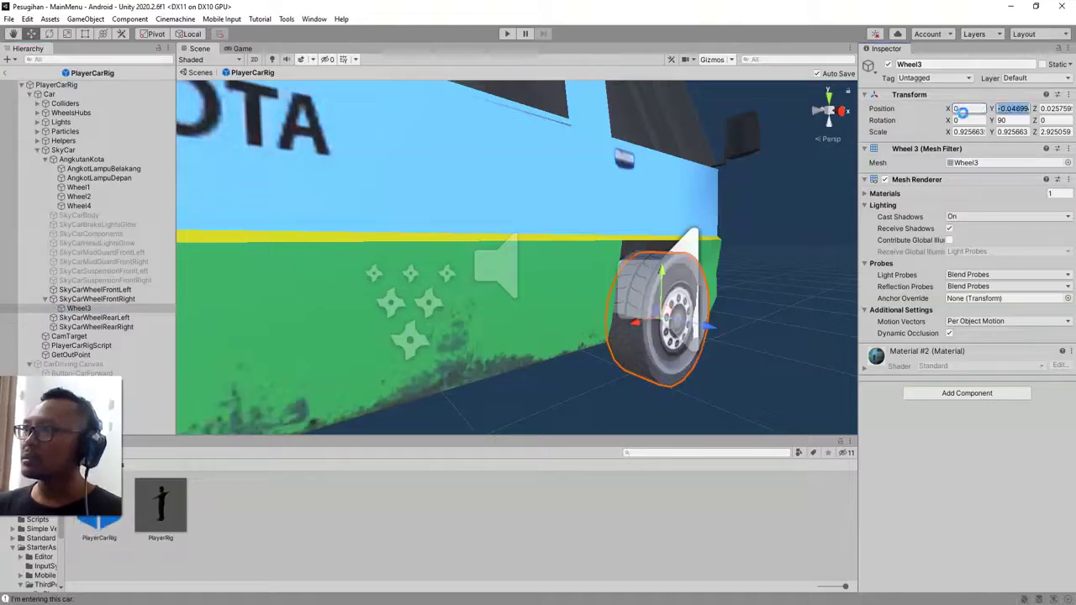
pyautogui.write('0')
pyautogui.press('Tab')
pyautogui.write('0')
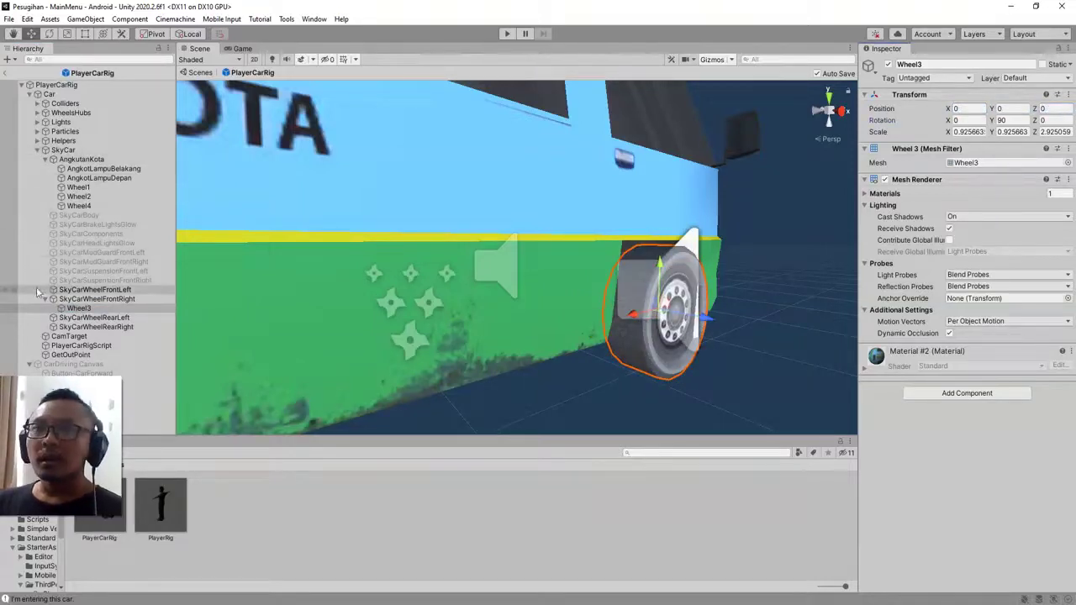
pyautogui.click(96, 299)
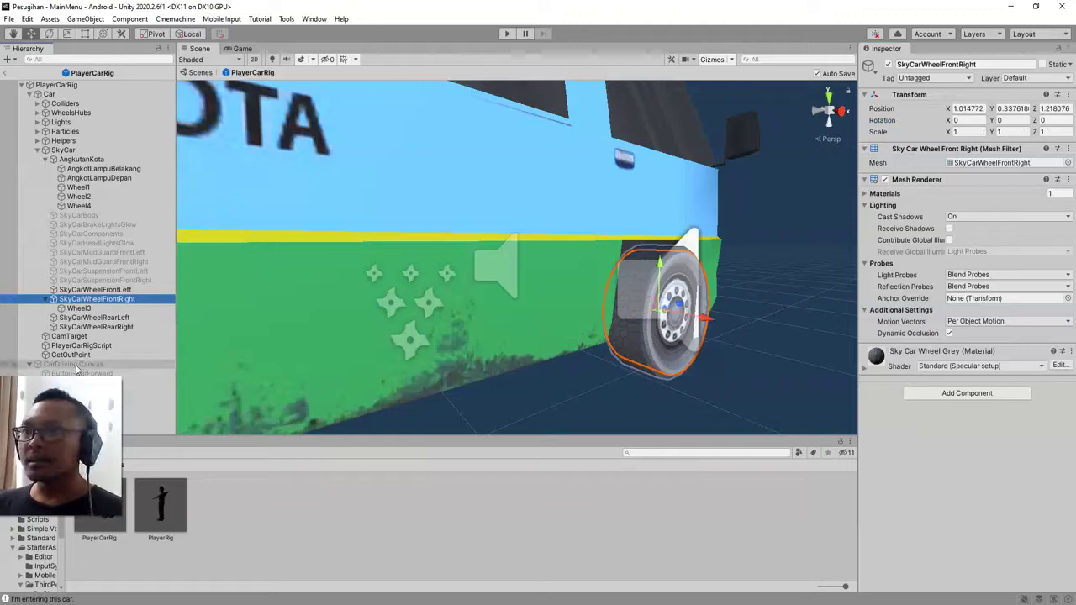
pyautogui.click(885, 181)
pyautogui.moveTo(687, 330)
pyautogui.keyDown('alt'); pyautogui.mouseDown()
pyautogui.moveTo(745, 300)
pyautogui.moveTo(640, 319)
pyautogui.mouseUp(); pyautogui.keyUp('alt')
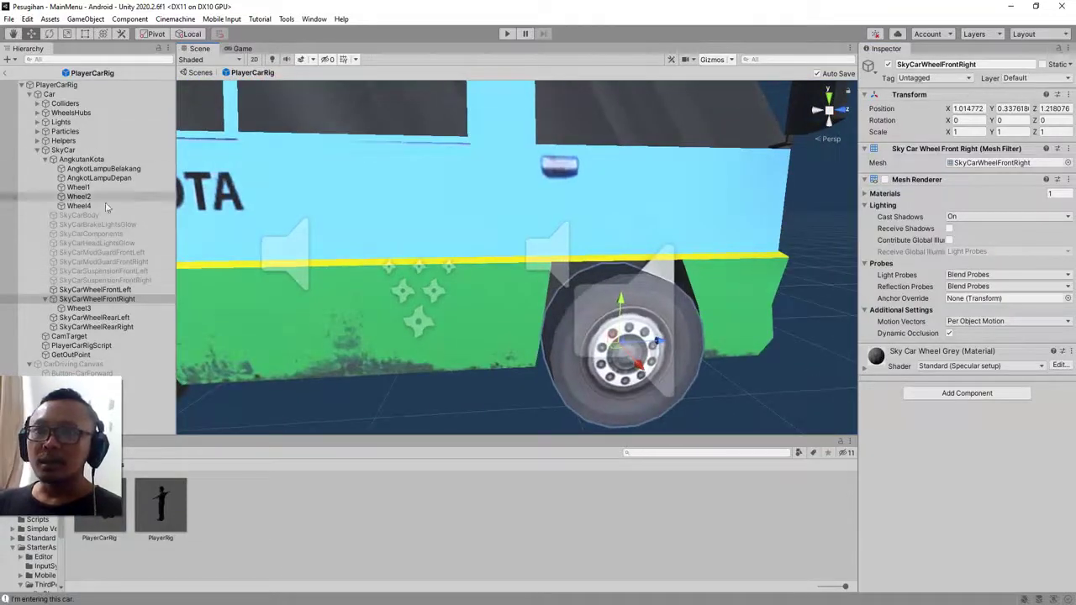
# Parent Wheel1 under SkyCarWheelFrontLeft at position 0,0,0 and hide SkyCarWheelFrontLeft's mesh.
pyautogui.click(96, 291)
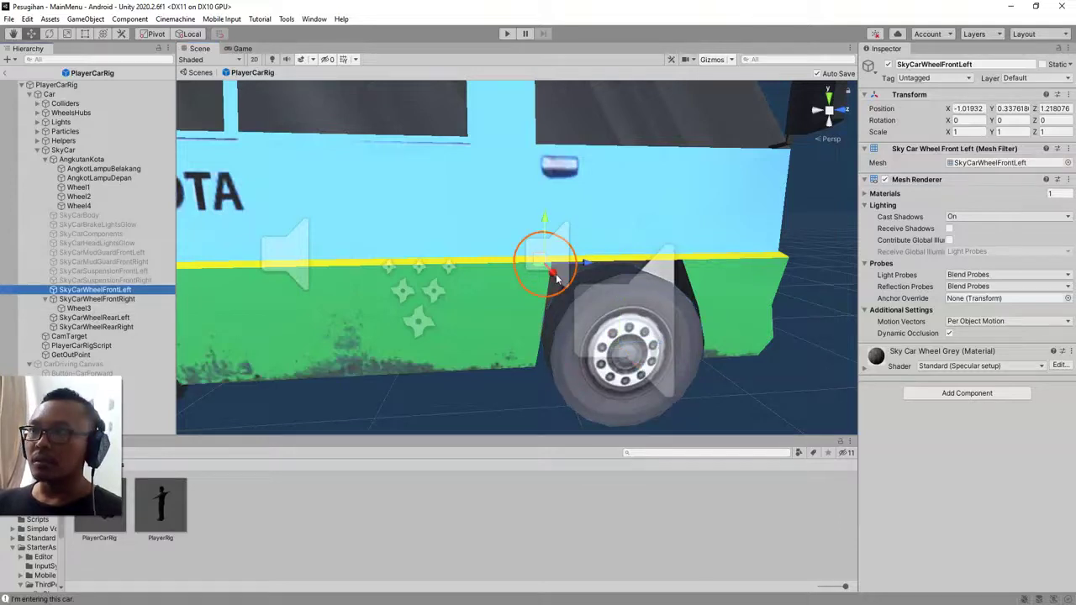
pyautogui.press('f')
pyautogui.moveTo(555, 278)
pyautogui.keyDown('alt'); pyautogui.mouseDown()
pyautogui.moveTo(534, 319)
pyautogui.moveTo(353, 278)
pyautogui.mouseUp(); pyautogui.keyUp('alt')
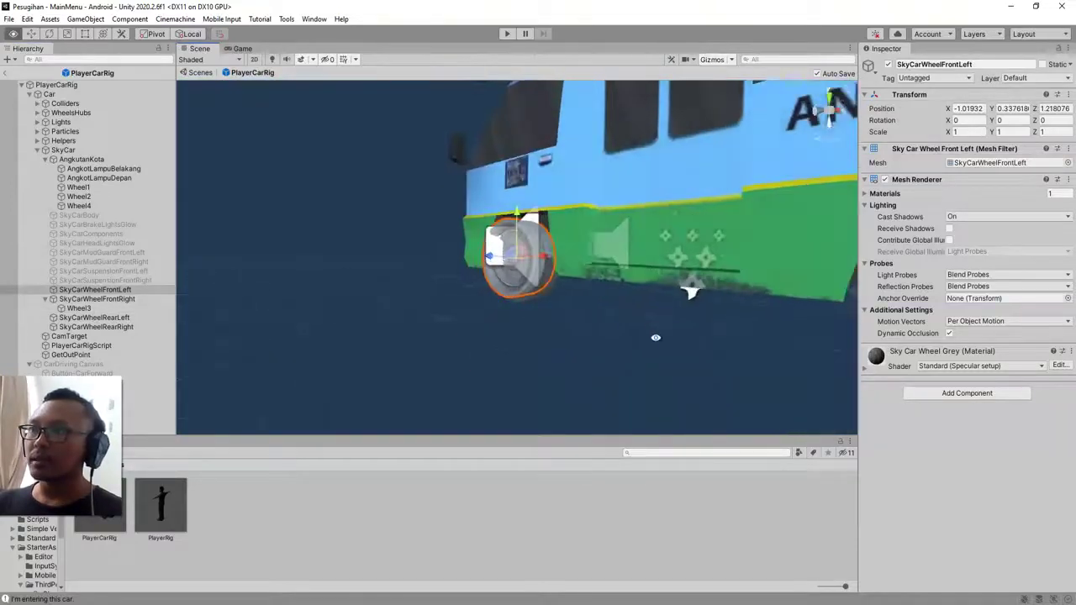
pyautogui.click(79, 187)
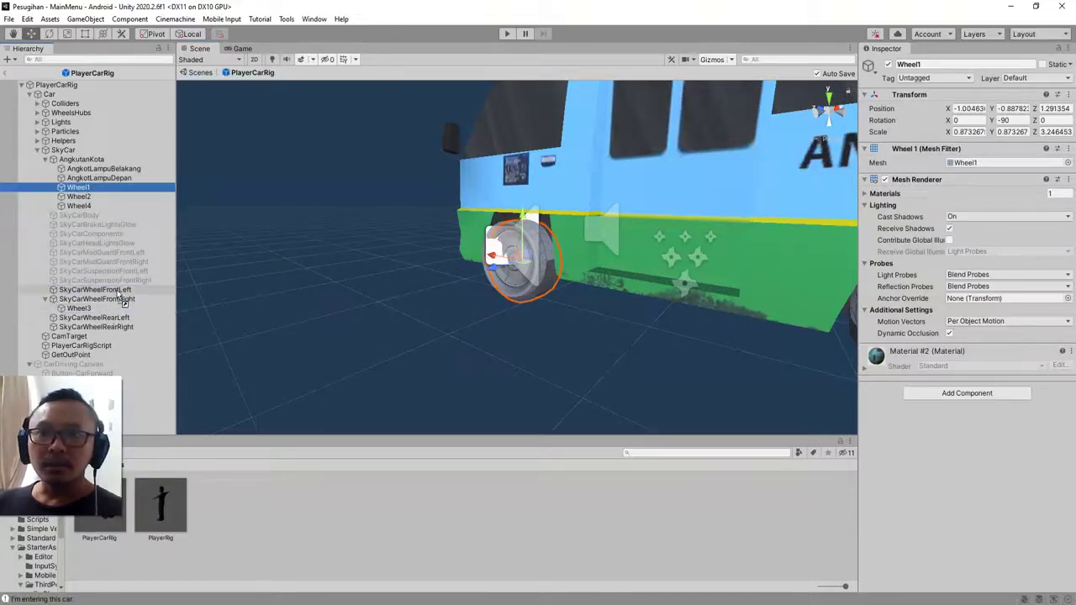
pyautogui.moveTo(118, 291); pyautogui.dragTo(118, 290)
pyautogui.click(970, 109)
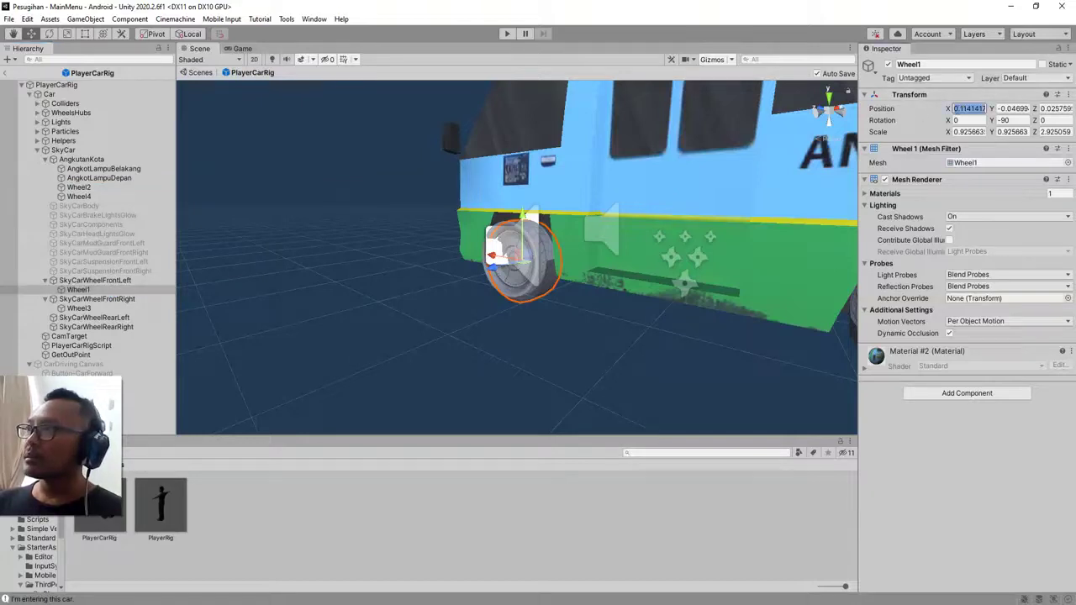
pyautogui.write('0')
pyautogui.press('Tab')
pyautogui.write('0')
pyautogui.press('Tab')
pyautogui.write('0')
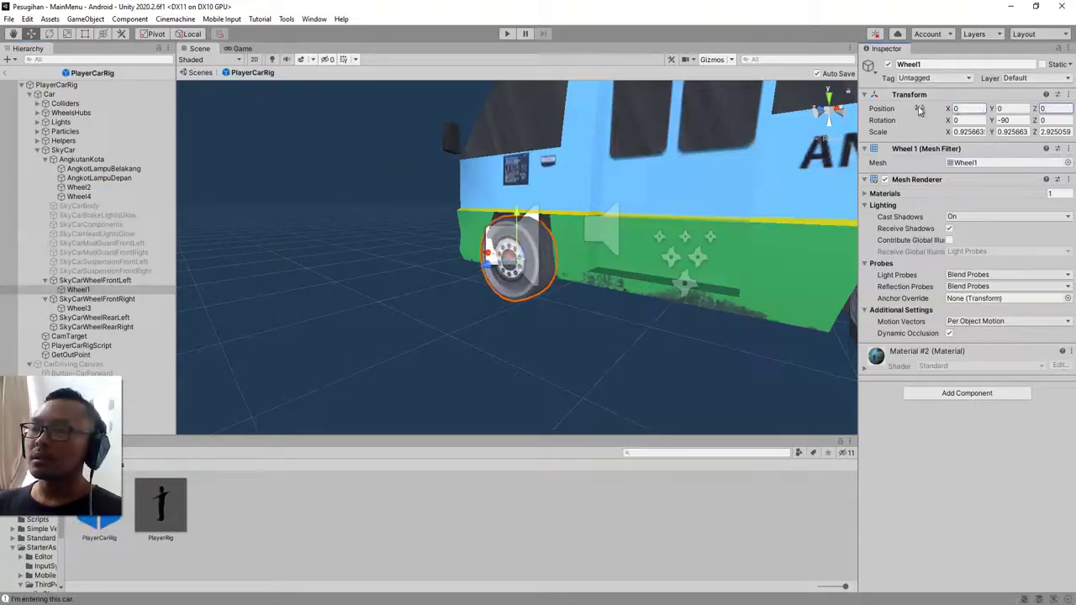
pyautogui.click(71, 281)
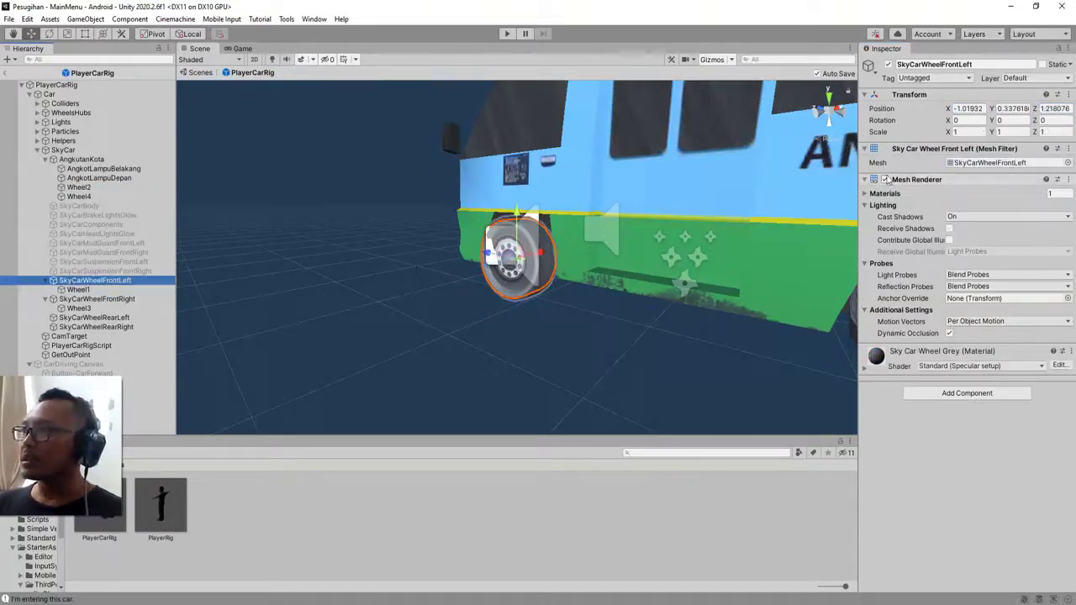
pyautogui.click(886, 180)
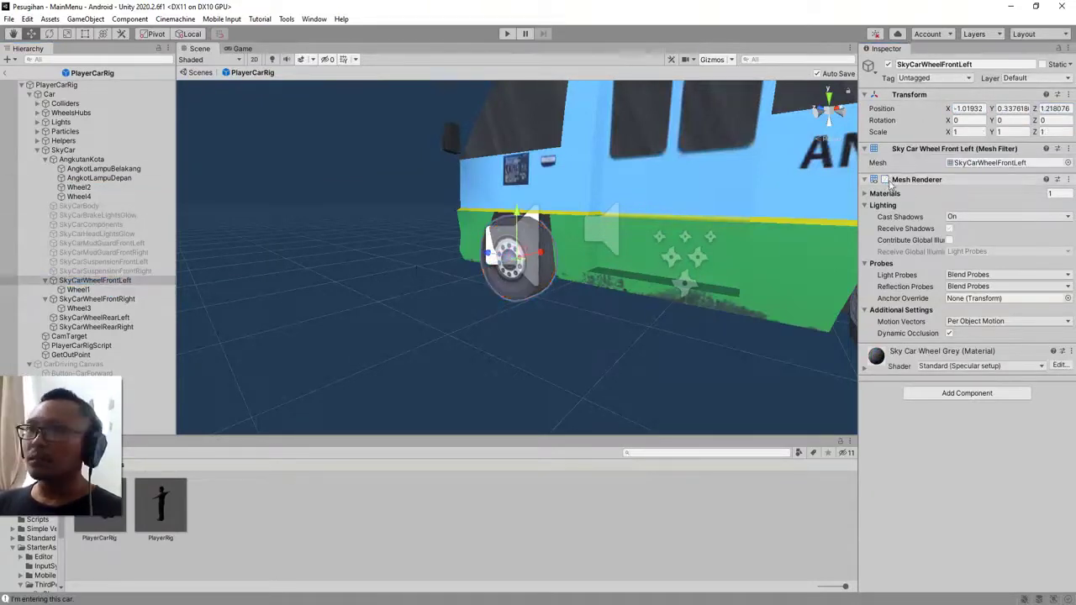
# Parent Wheel2 under SkyCarWheelRearLeft at zero position and hide the rear-left wheel's mesh.
pyautogui.click(110, 318)
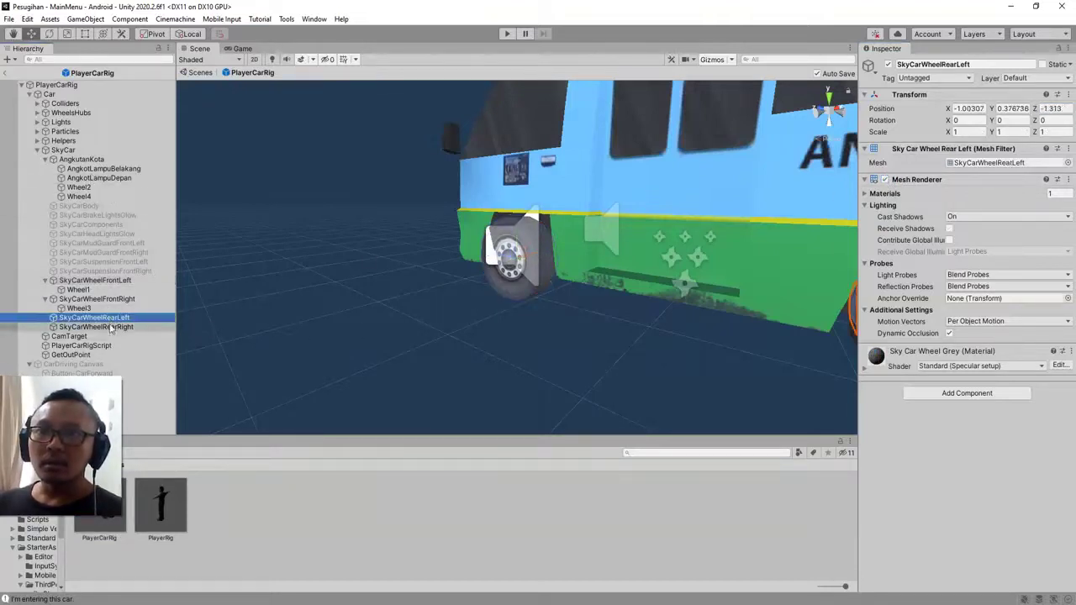
pyautogui.press('f')
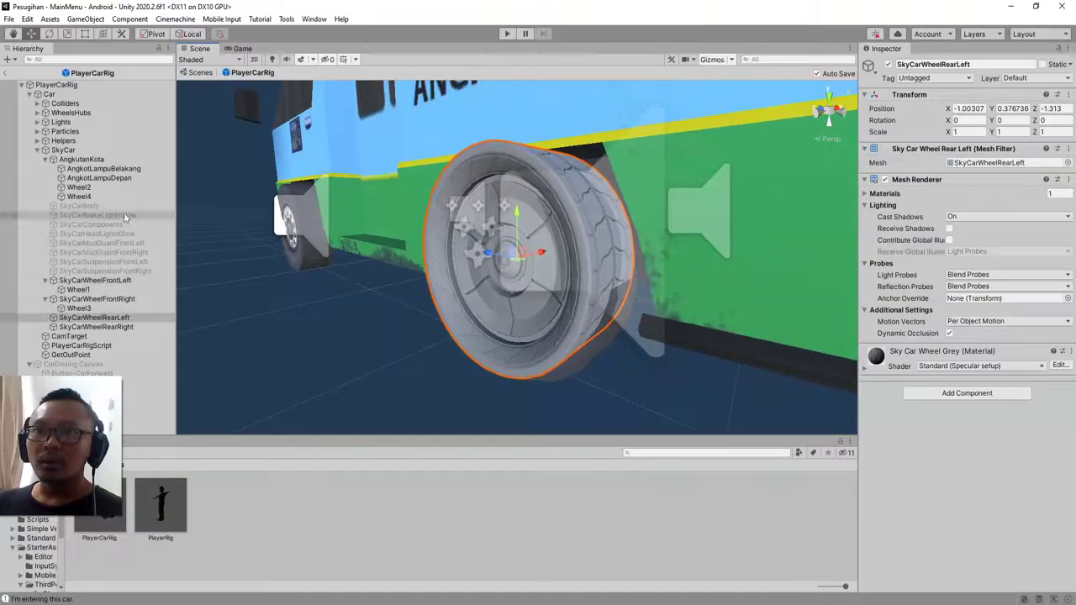
pyautogui.click(107, 197)
pyautogui.click(90, 188)
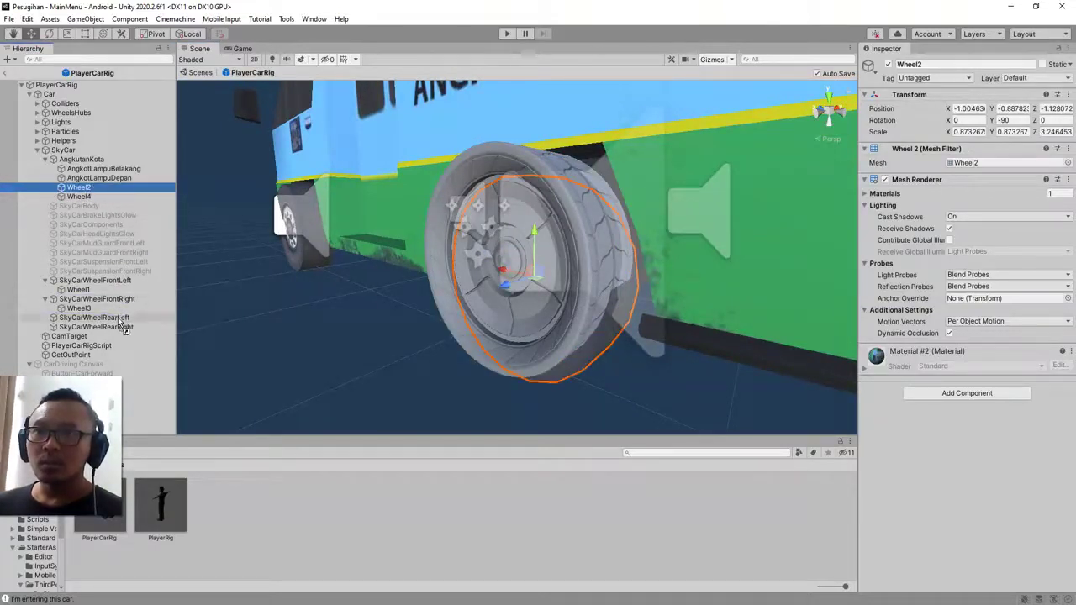
pyautogui.moveTo(118, 323); pyautogui.dragTo(119, 319)
pyautogui.write('0')
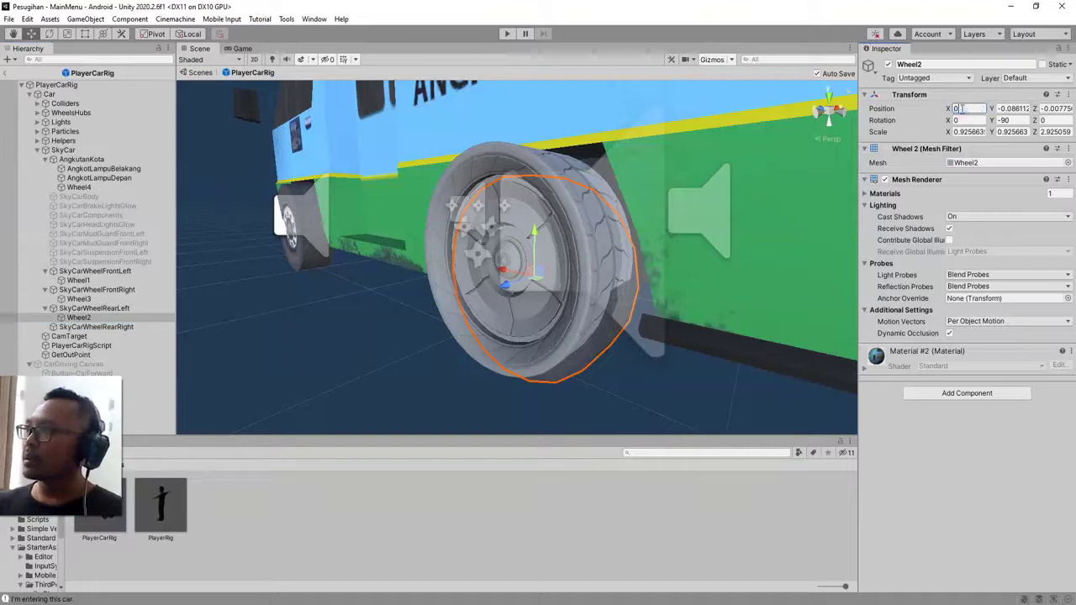
pyautogui.press('Tab')
pyautogui.write('0')
pyautogui.press('Tab')
pyautogui.write('0')
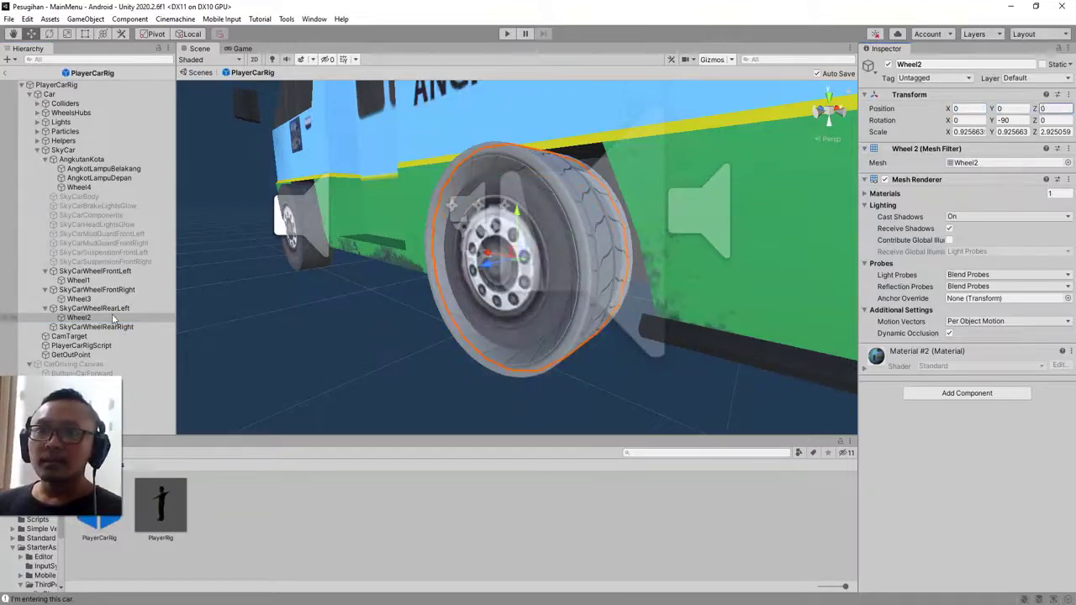
pyautogui.click(103, 310)
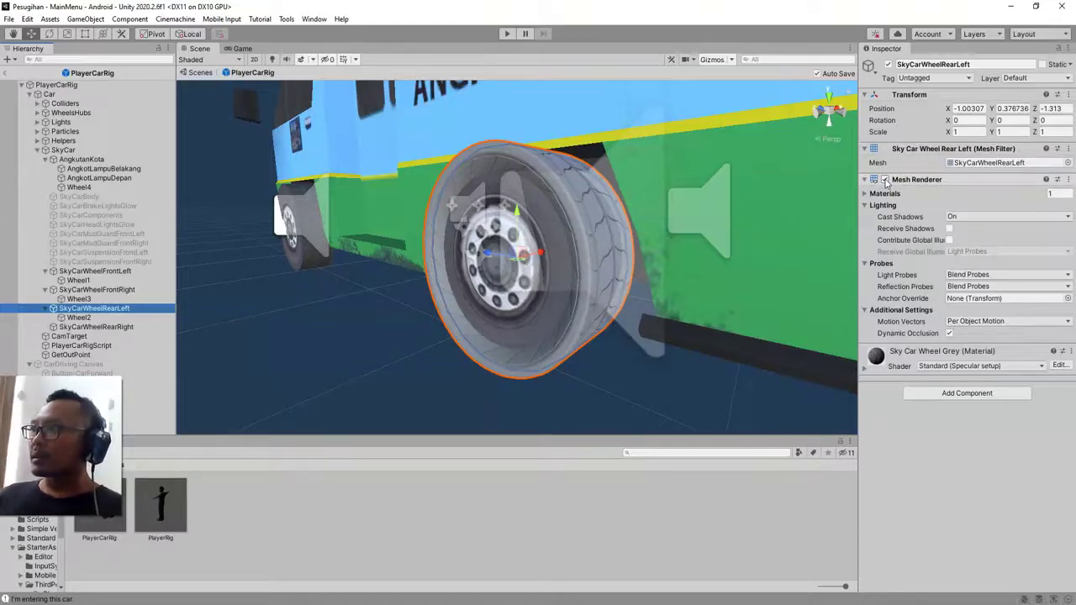
pyautogui.click(885, 180)
pyautogui.scroll(-5, 582, 294)
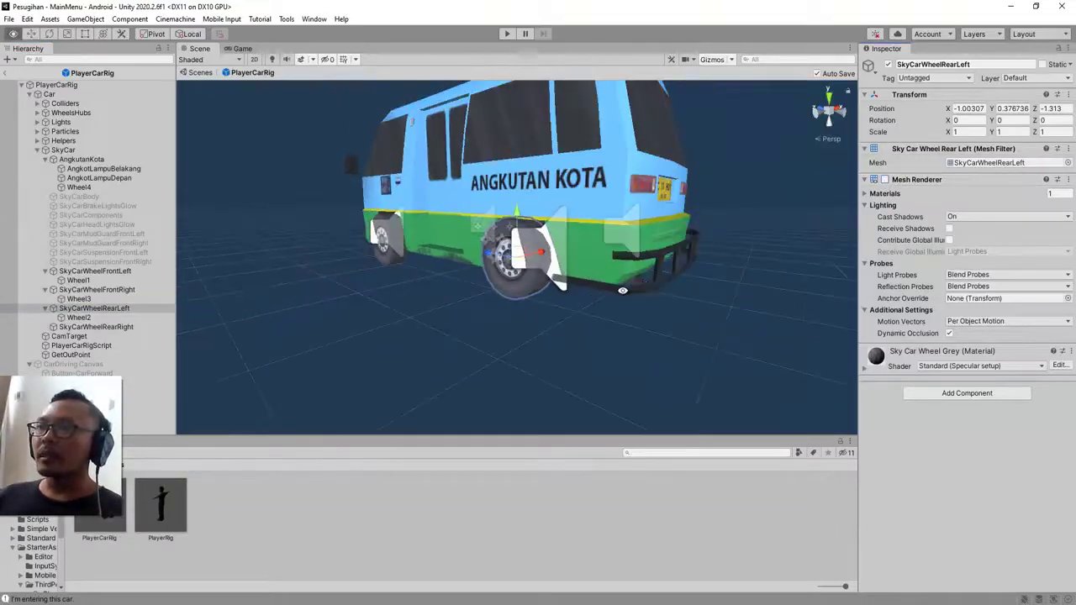
pyautogui.moveTo(583, 295)
pyautogui.keyDown('alt'); pyautogui.mouseDown()
pyautogui.moveTo(670, 296)
pyautogui.moveTo(639, 298)
pyautogui.mouseUp(); pyautogui.keyUp('alt')
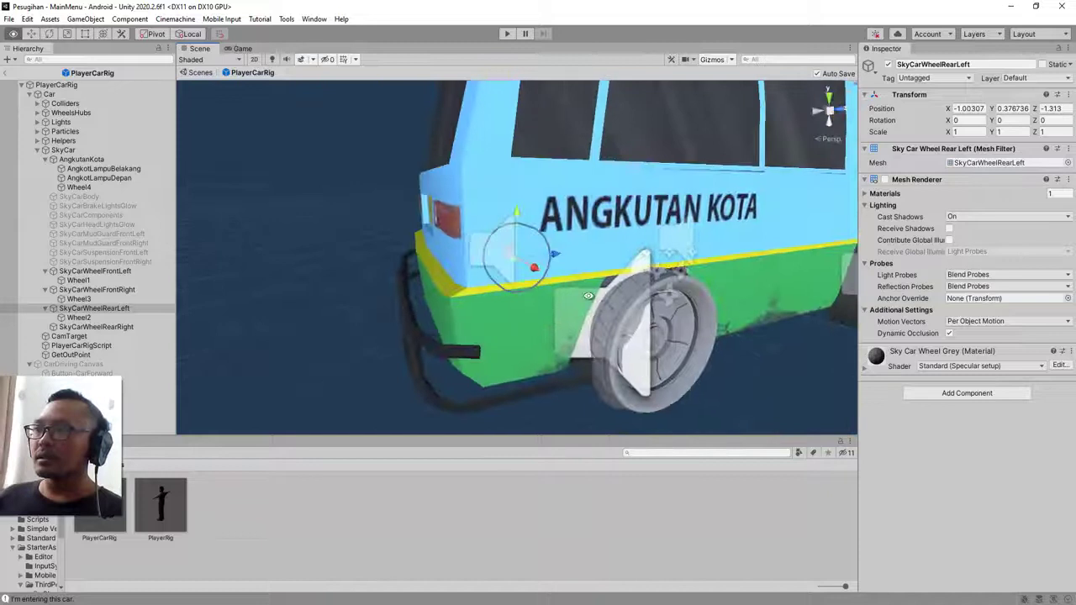
# Parent Wheel4 under SkyCarWheelRearRight at zero position and hide the rear-right wheel's mesh.
pyautogui.click(105, 328)
pyautogui.moveTo(112, 335)
pyautogui.mouseDown()
pyautogui.moveTo(169, 309)
pyautogui.moveTo(128, 333)
pyautogui.mouseUp()
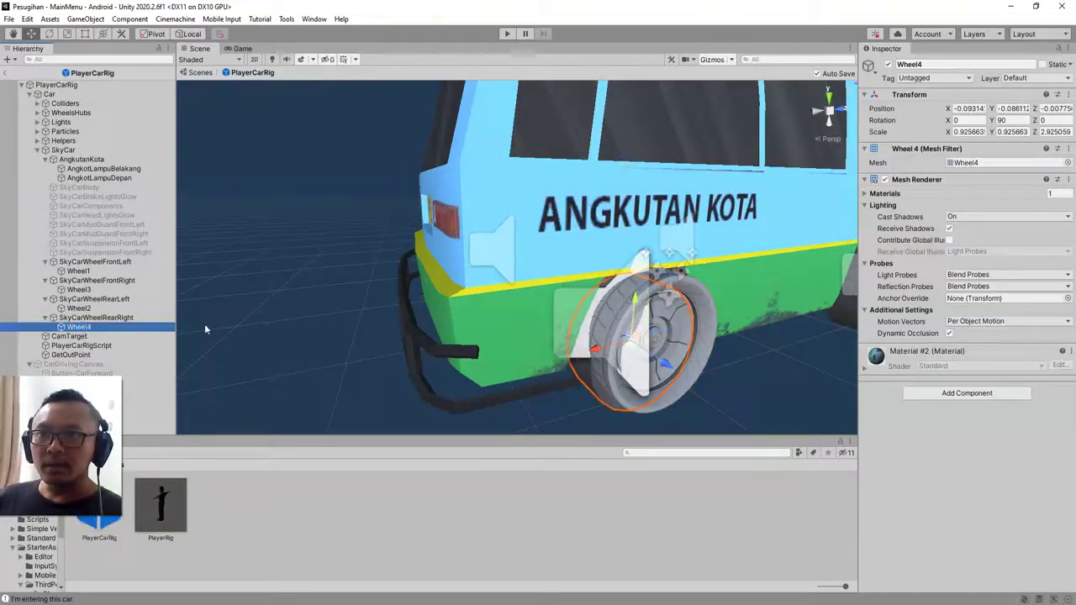
pyautogui.click(959, 108)
pyautogui.write('0')
pyautogui.press('Tab')
pyautogui.write('0')
pyautogui.press('Tab')
pyautogui.write('0')
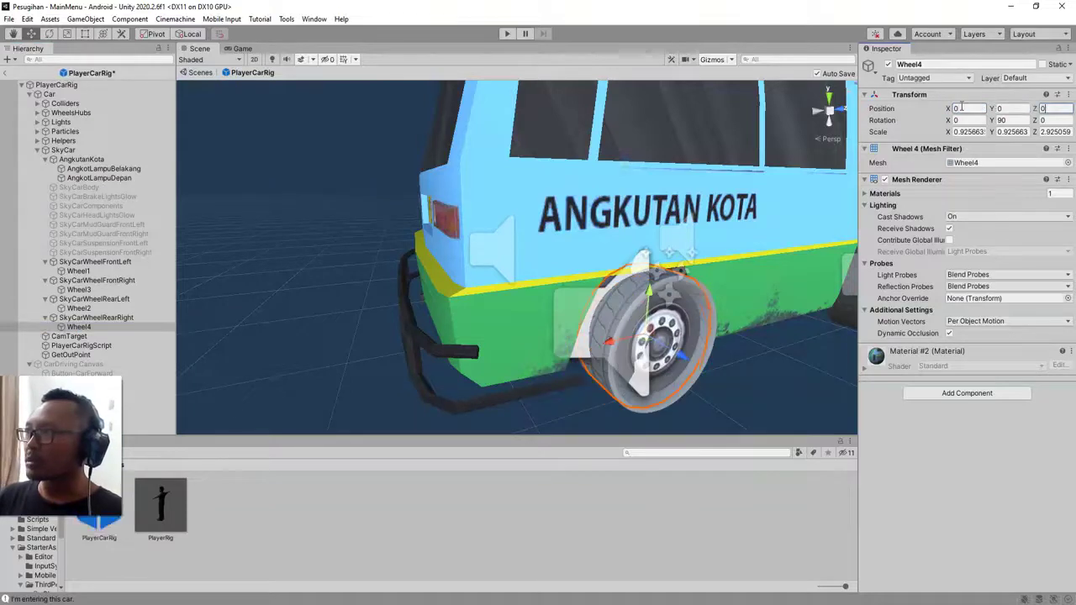
pyautogui.click(128, 319)
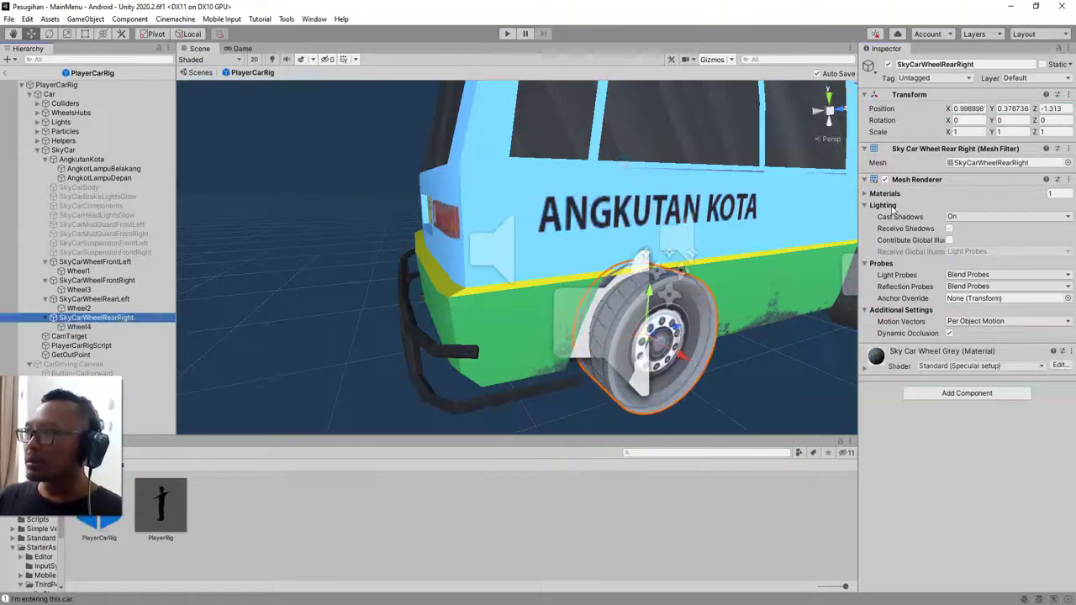
pyautogui.click(884, 179)
pyautogui.scroll(-5, 458, 284)
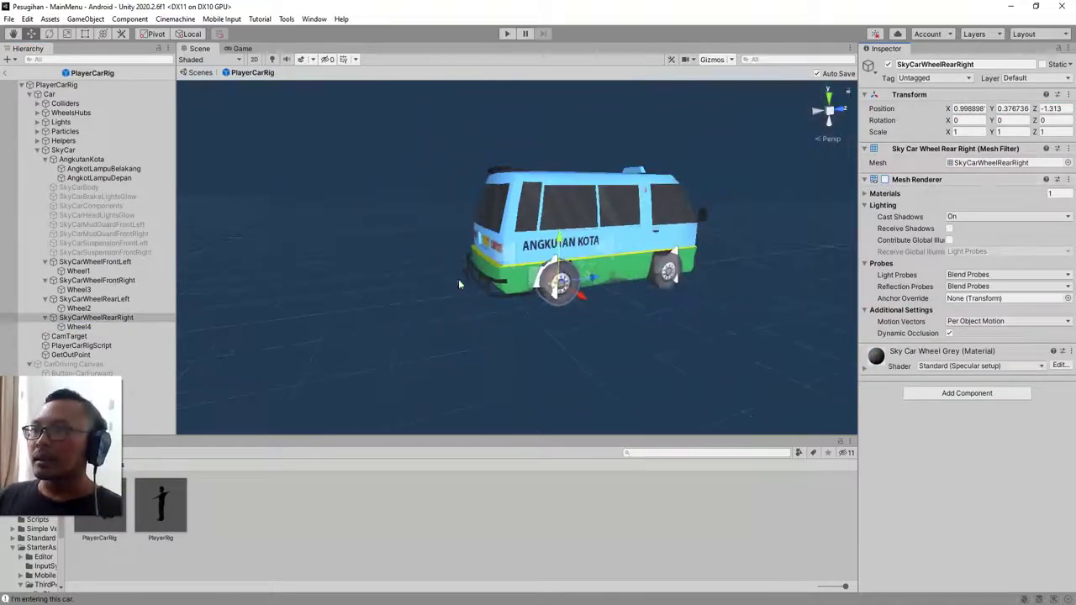
pyautogui.keyDown('alt'); pyautogui.moveTo(459, 282); pyautogui.dragTo(659, 111); pyautogui.keyUp('alt')
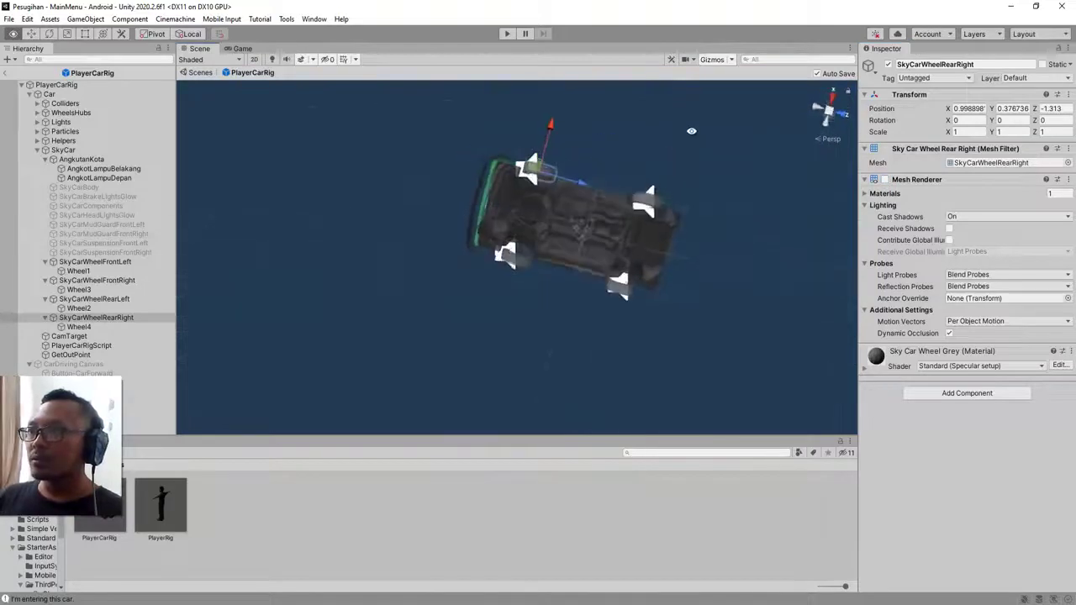
# Set SkyCarWheelFrontRight's X position to 0.9 after inspecting the minibus from below.
pyautogui.moveTo(692, 131)
pyautogui.keyDown('alt'); pyautogui.mouseDown()
pyautogui.moveTo(689, 230)
pyautogui.moveTo(305, 329)
pyautogui.mouseUp(); pyautogui.keyUp('alt')
pyautogui.scroll(5, 305, 329)
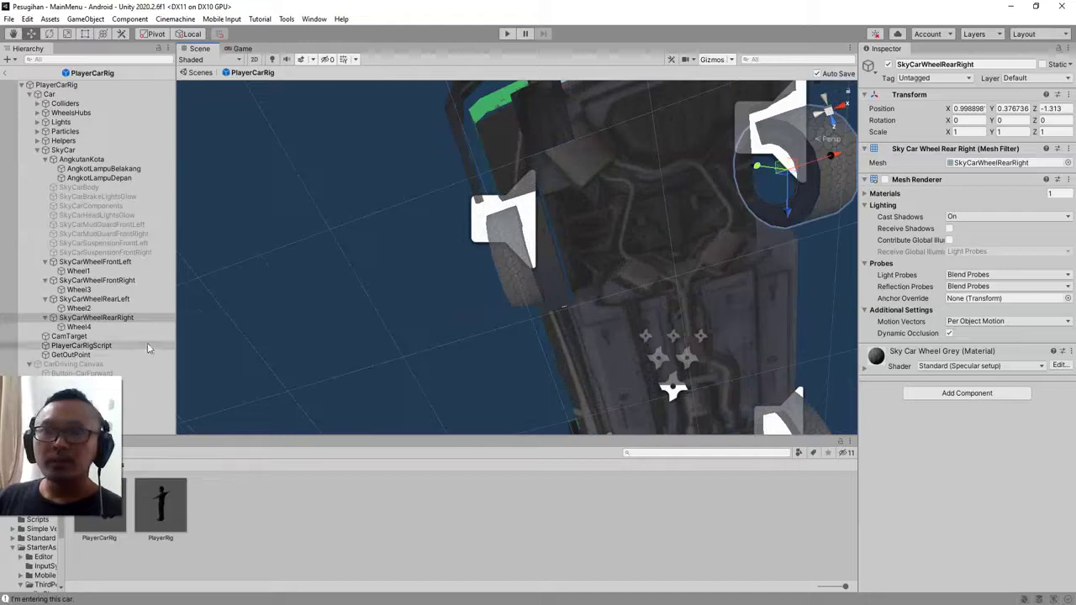
pyautogui.scroll(-3, 618, 291)
pyautogui.keyDown('alt'); pyautogui.moveTo(670, 280); pyautogui.dragTo(452, 333); pyautogui.keyUp('alt')
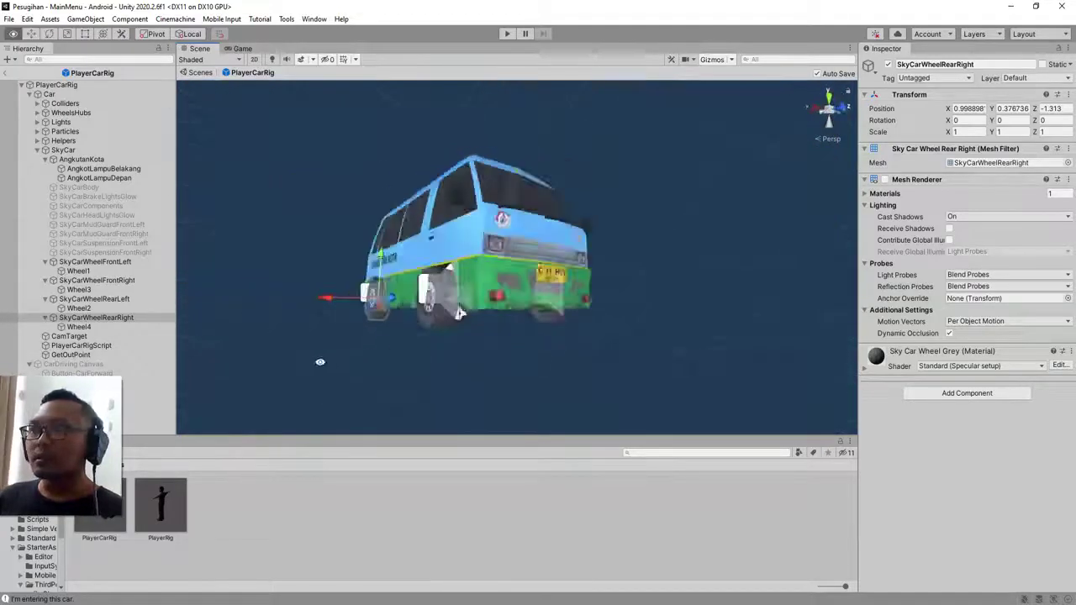
pyautogui.keyDown('alt'); pyautogui.moveTo(451, 332); pyautogui.dragTo(394, 335); pyautogui.keyUp('alt')
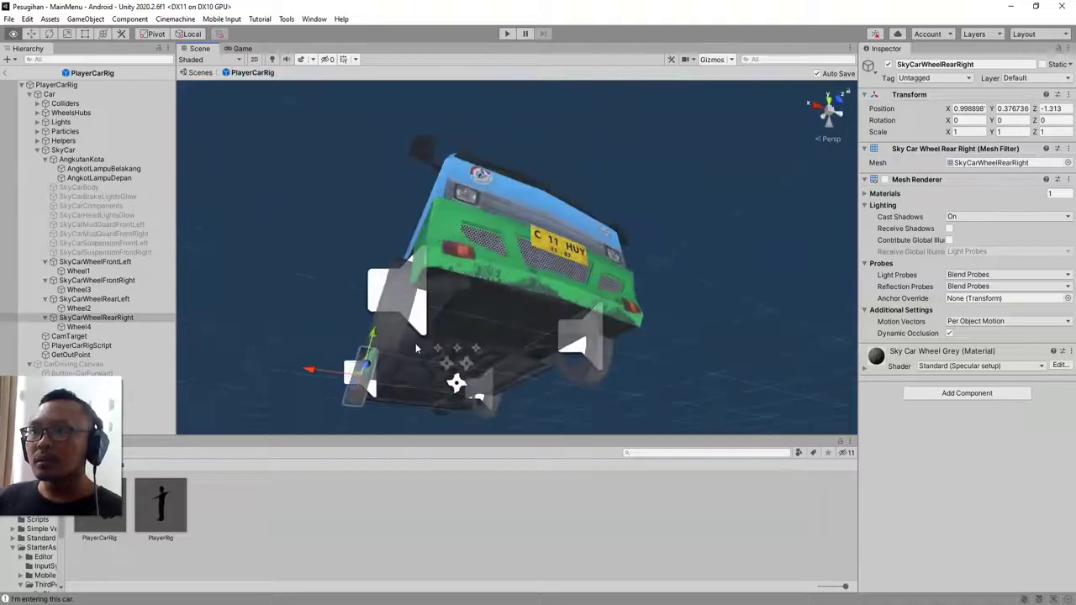
pyautogui.click(393, 335)
pyautogui.click(116, 282)
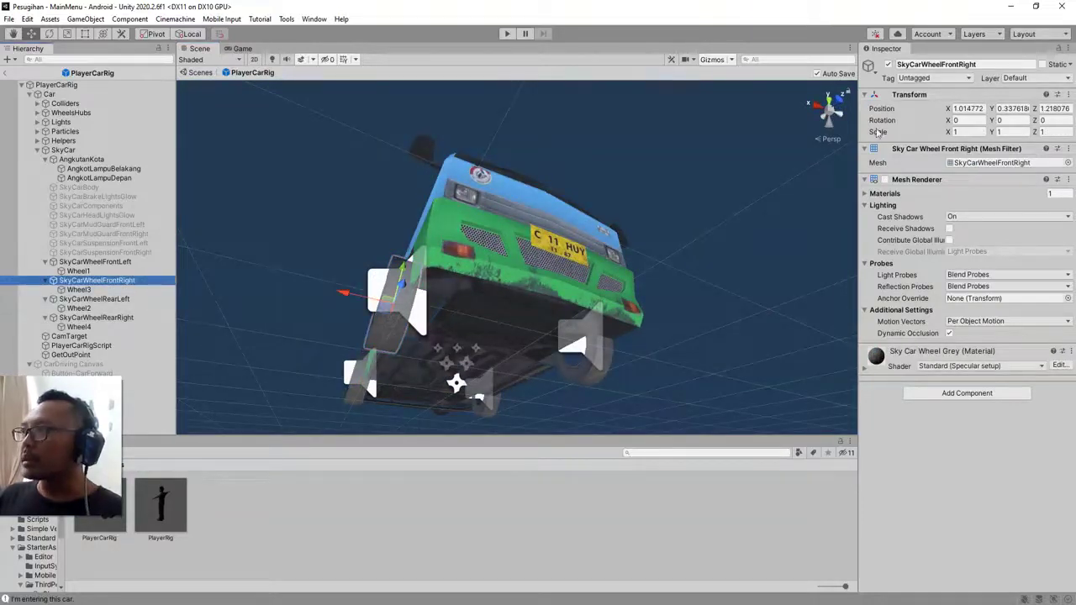
pyautogui.click(966, 109)
pyautogui.write('0.96')
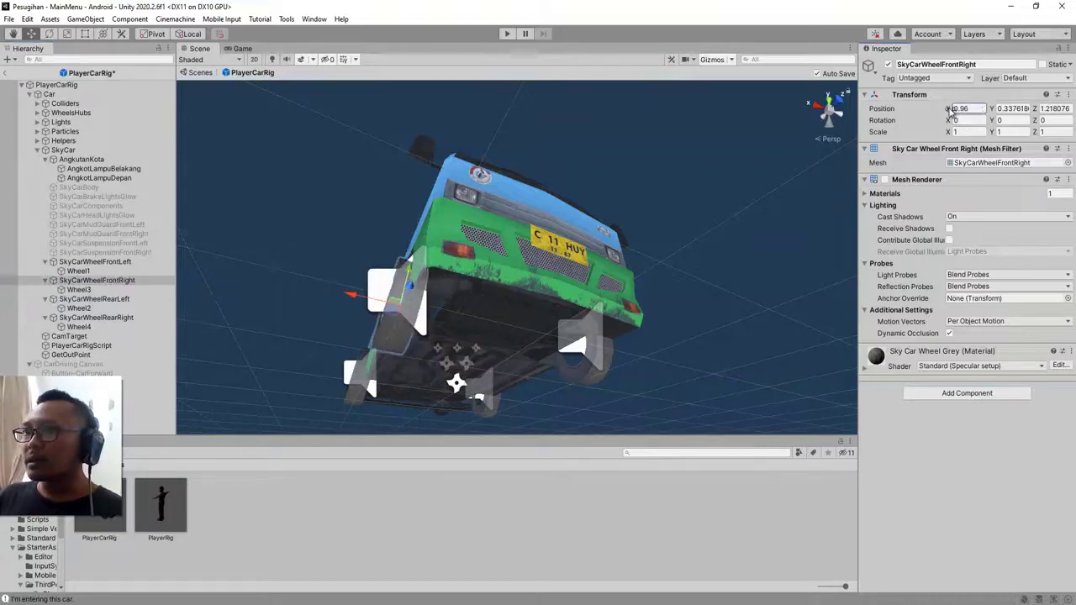
pyautogui.moveTo(951, 111); pyautogui.dragTo(948, 111)
pyautogui.click(966, 109)
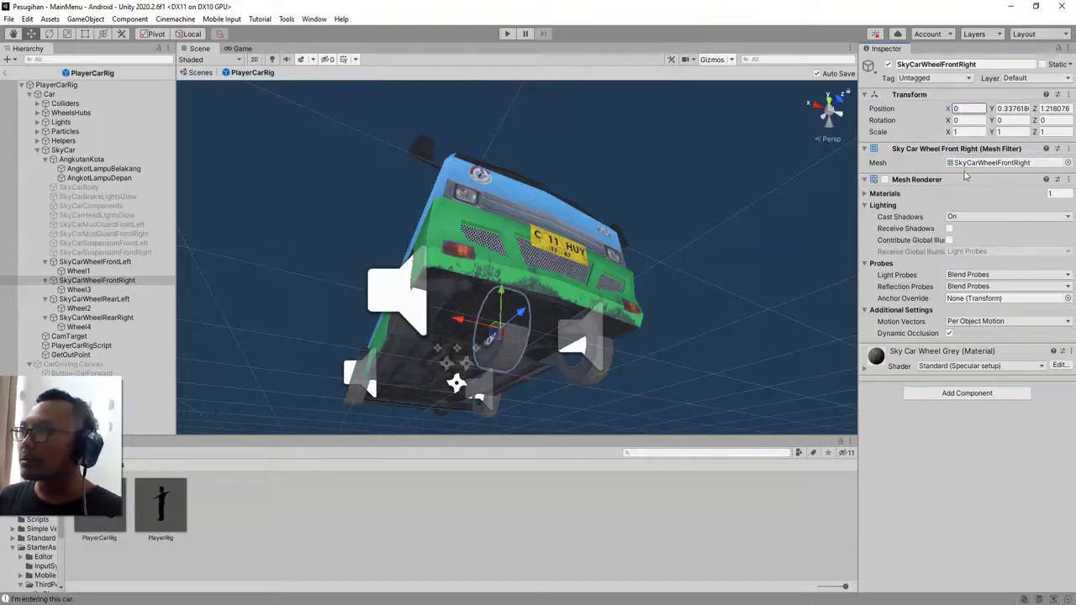
pyautogui.click(911, 115)
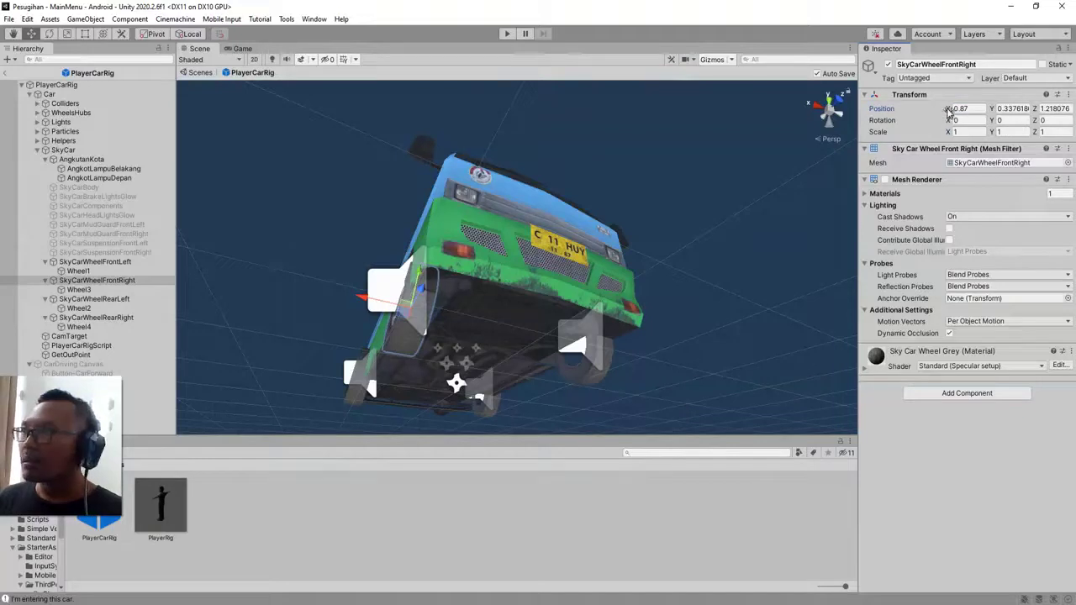
pyautogui.moveTo(946, 112); pyautogui.dragTo(949, 113)
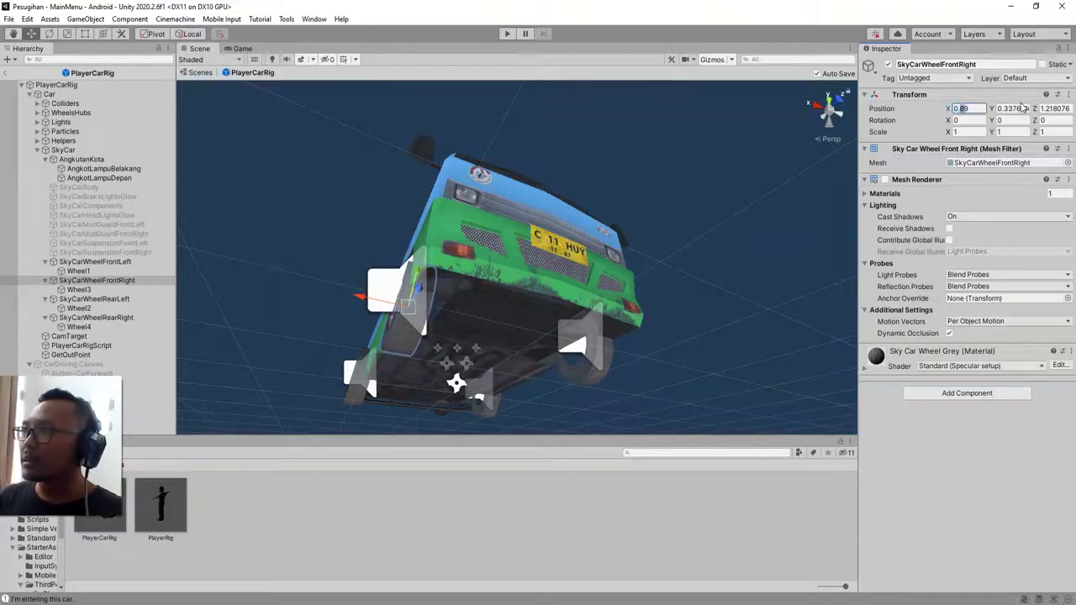
pyautogui.write('0.9')
pyautogui.click(1001, 110)
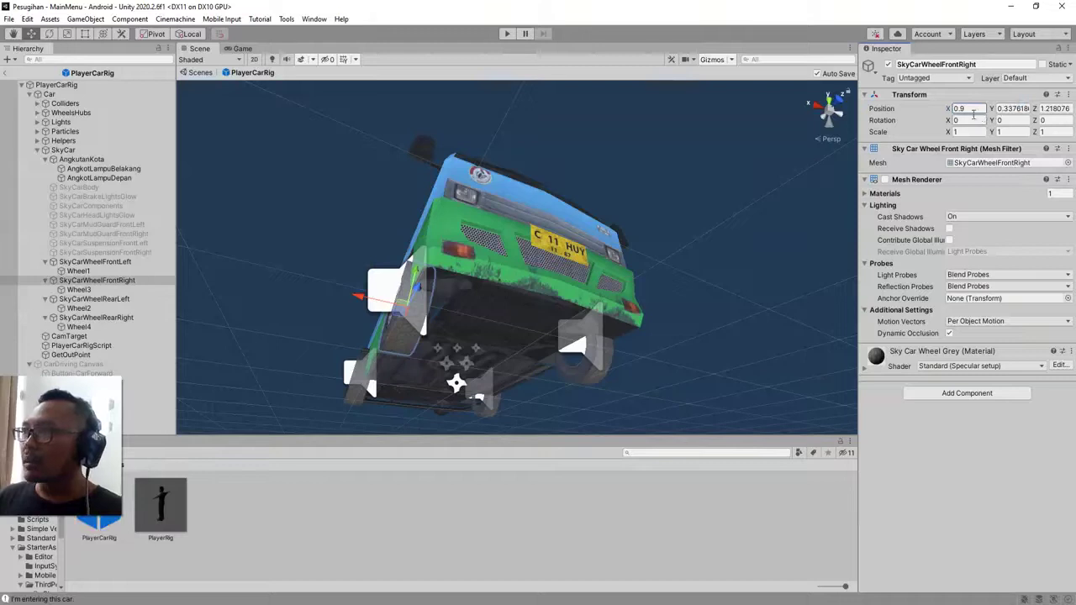
# Shift SkyCarWheelFrontLeft and SkyCarWheelRearLeft inward to negative X positions.
pyautogui.click(94, 261)
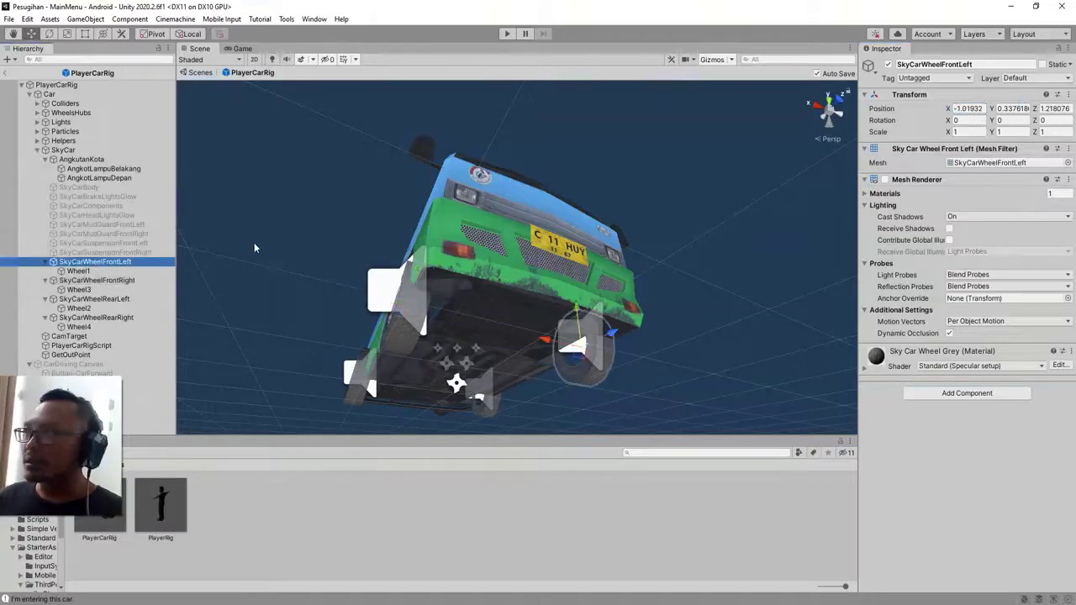
pyautogui.click(963, 109)
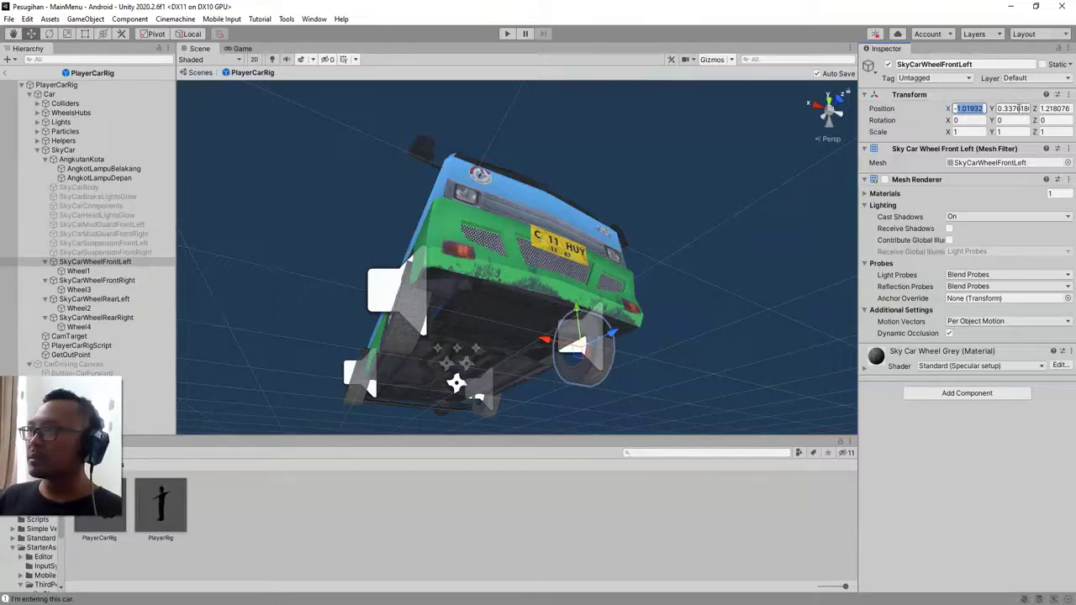
pyautogui.write('-0.8')
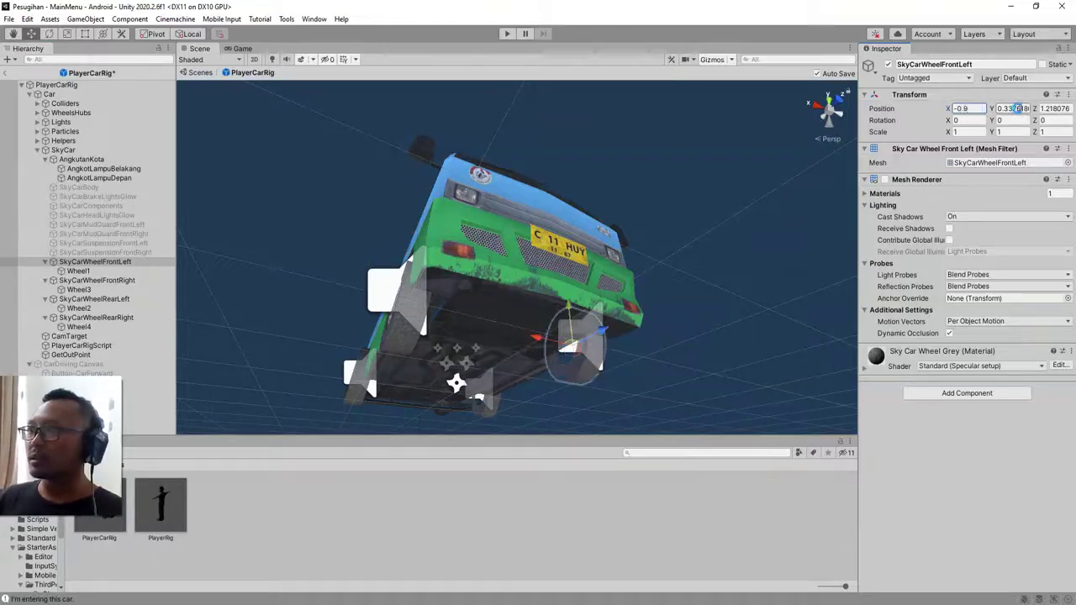
pyautogui.moveTo(766, 343)
pyautogui.keyDown('alt'); pyautogui.mouseDown()
pyautogui.moveTo(532, 229)
pyautogui.moveTo(600, 325)
pyautogui.mouseUp(); pyautogui.keyUp('alt')
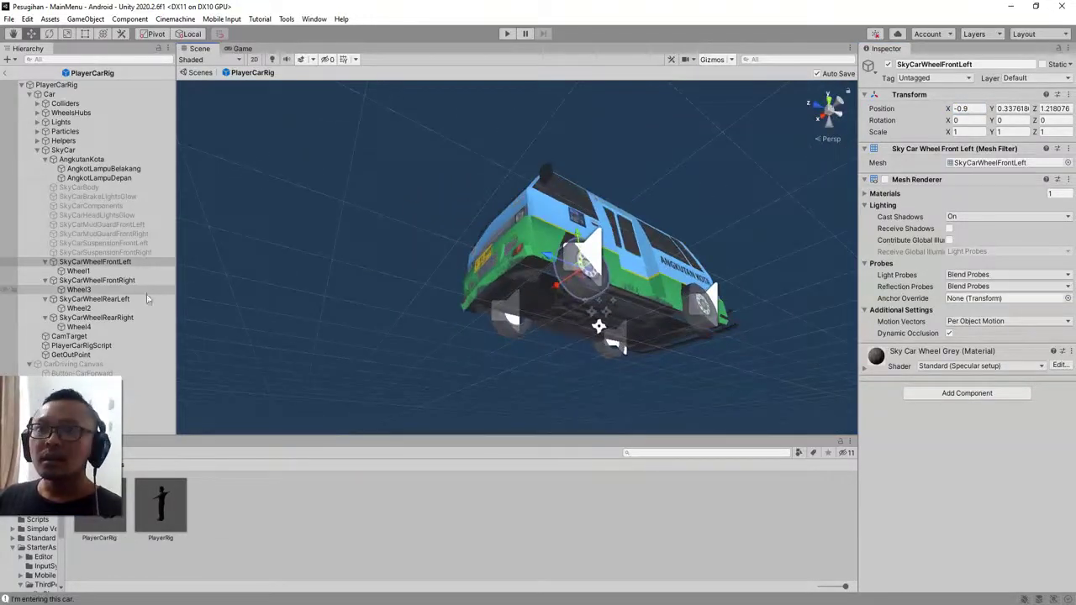
pyautogui.click(114, 299)
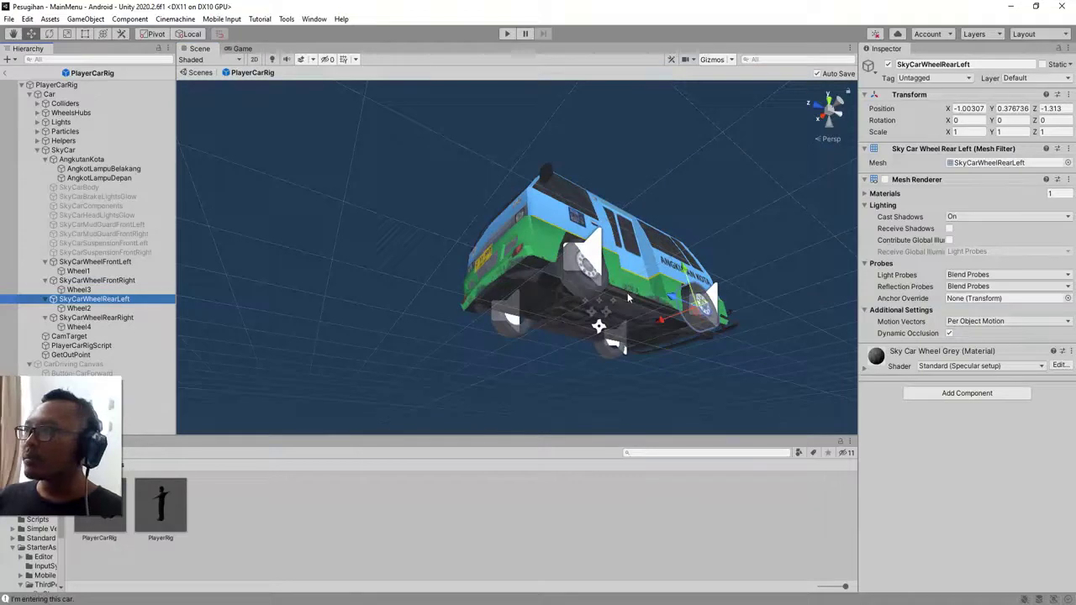
pyautogui.moveTo(737, 326)
pyautogui.keyDown('alt'); pyautogui.mouseDown()
pyautogui.moveTo(499, 361)
pyautogui.moveTo(682, 272)
pyautogui.mouseUp(); pyautogui.keyUp('alt')
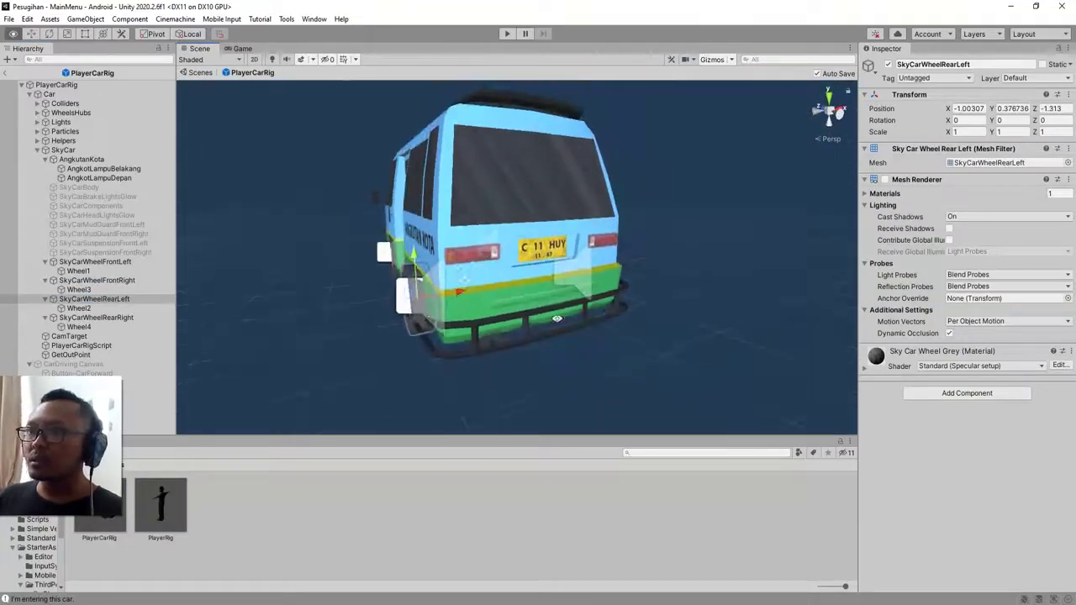
pyautogui.keyDown('alt'); pyautogui.moveTo(556, 319); pyautogui.dragTo(496, 357); pyautogui.keyUp('alt')
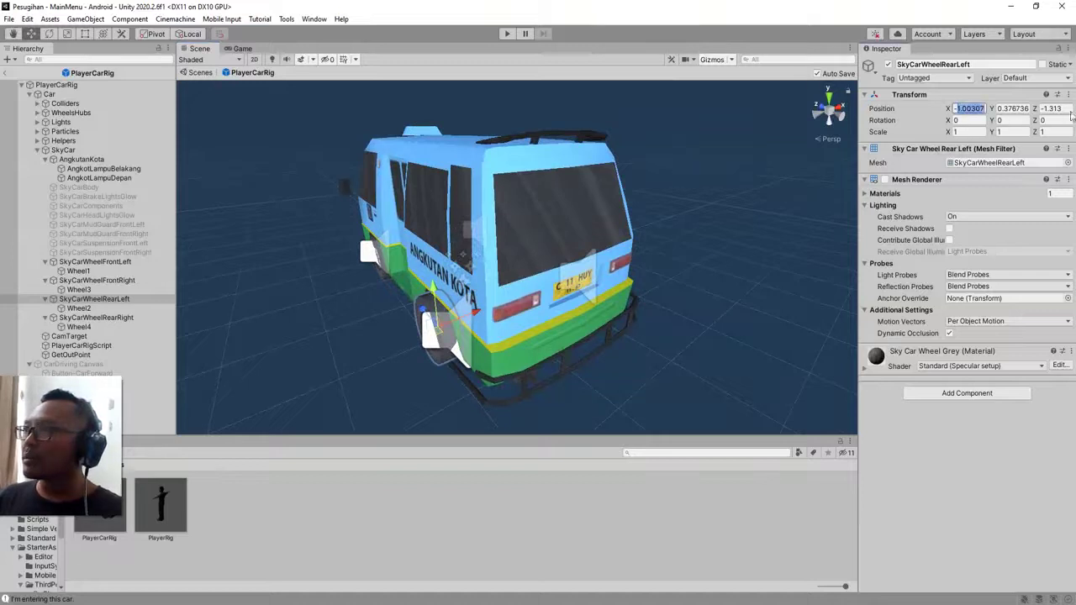
pyautogui.write('-0.9')
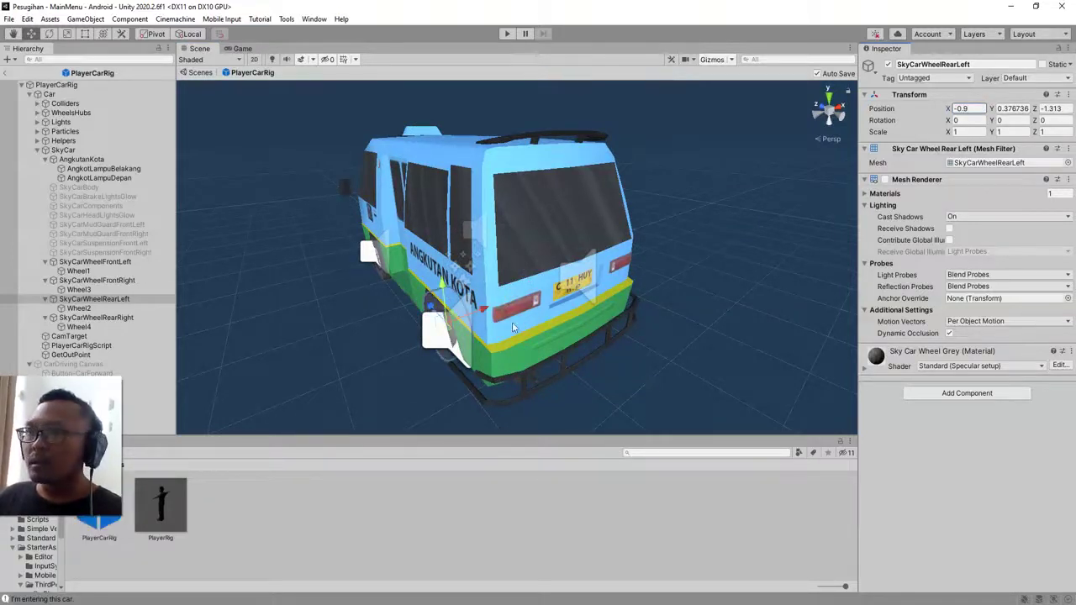
pyautogui.keyDown('alt'); pyautogui.moveTo(512, 322); pyautogui.dragTo(356, 303); pyautogui.keyUp('alt')
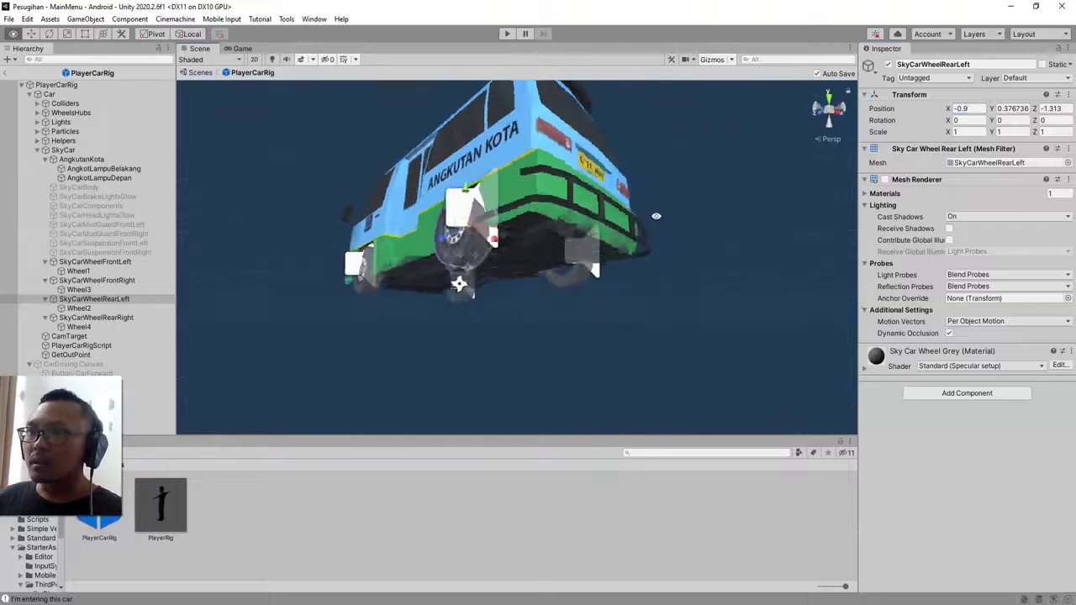
# Set SkyCarWheelRearRight's X position to 0.9 and check the result from a three-quarter view.
pyautogui.click(95, 318)
pyautogui.click(961, 110)
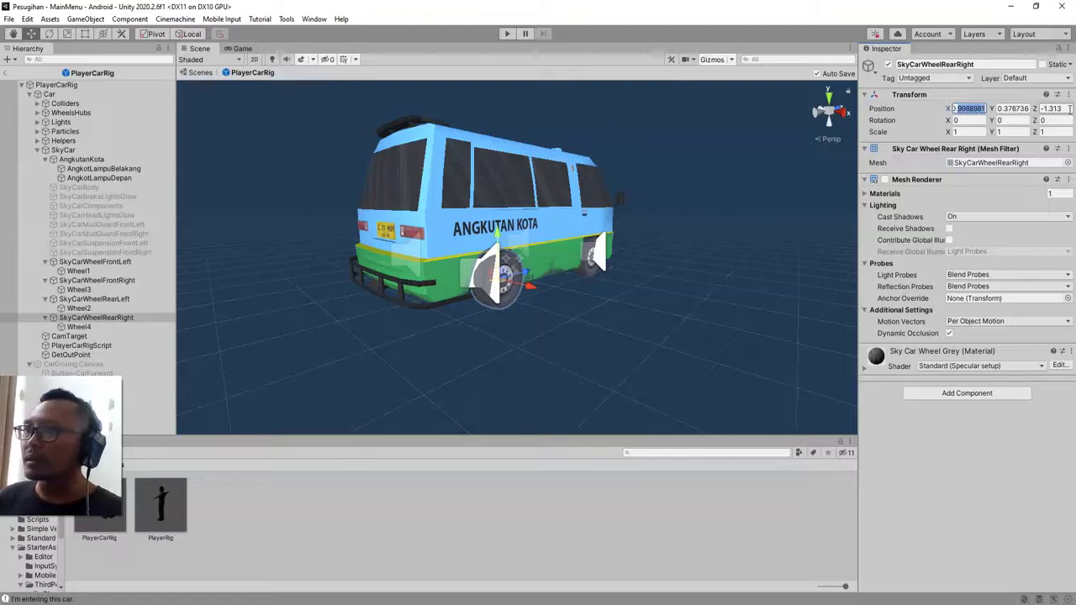
pyautogui.write('0.9')
pyautogui.press('Return')
pyautogui.moveTo(774, 281)
pyautogui.keyDown('alt'); pyautogui.mouseDown()
pyautogui.moveTo(539, 92)
pyautogui.moveTo(677, 386)
pyautogui.moveTo(661, 343)
pyautogui.mouseUp(); pyautogui.keyUp('alt')
pyautogui.scroll(3, 475, 296)
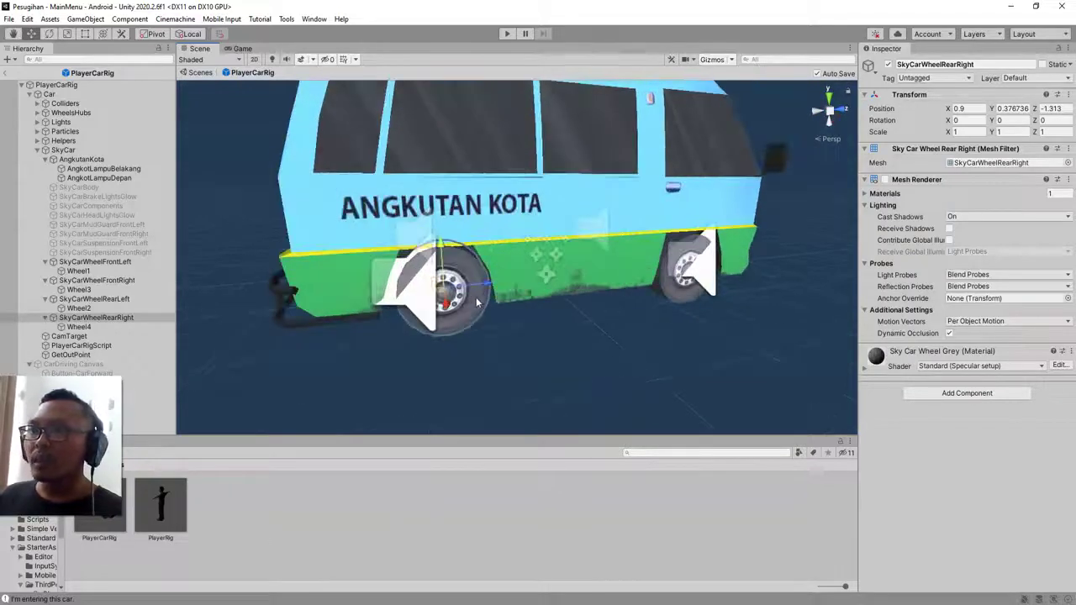
pyautogui.scroll(-3, 623, 308)
pyautogui.scroll(-3, 604, 305)
pyautogui.moveTo(604, 305)
pyautogui.keyDown('alt'); pyautogui.mouseDown()
pyautogui.moveTo(370, 336)
pyautogui.moveTo(721, 239)
pyautogui.moveTo(288, 372)
pyautogui.mouseUp(); pyautogui.keyUp('alt')
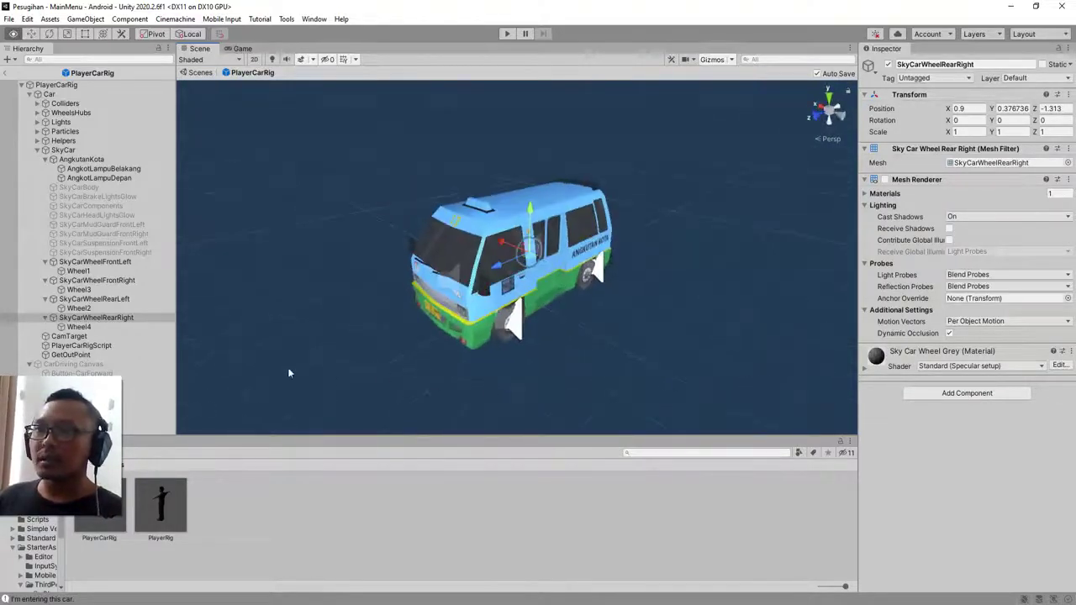
pyautogui.click(56, 85)
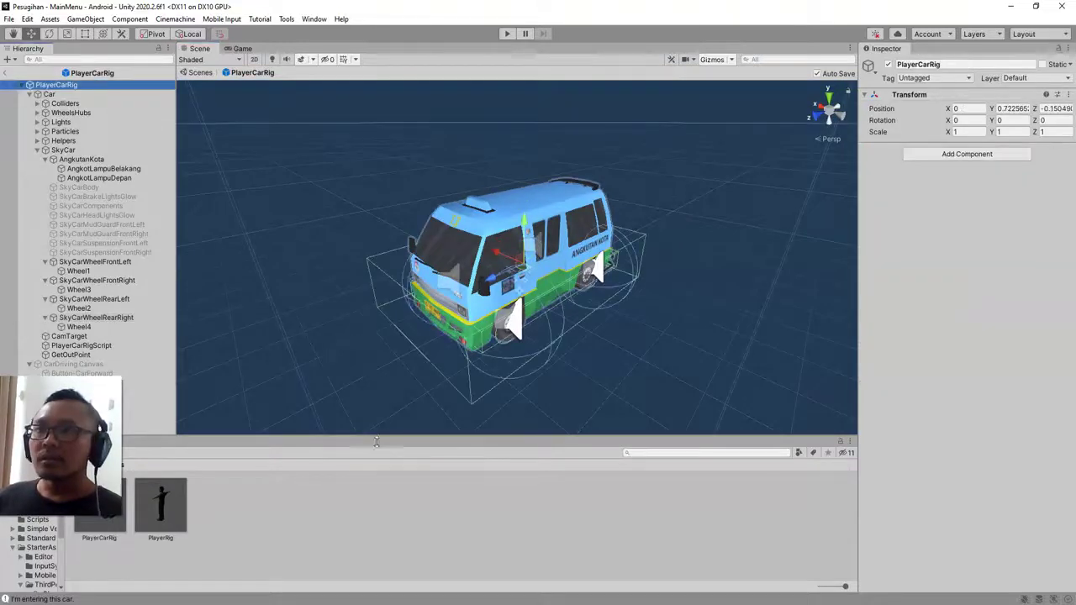
# Open the MainMenu scene from the top-level Assets folder and start play mode.
pyautogui.click(278, 475)
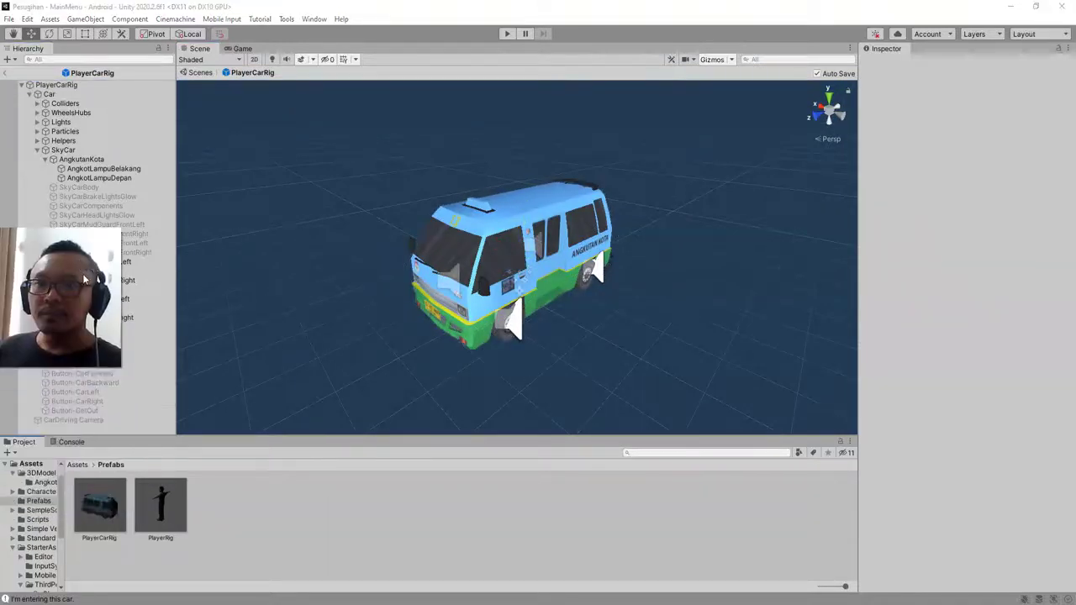
pyautogui.click(77, 465)
pyautogui.scroll(-2, 421, 575)
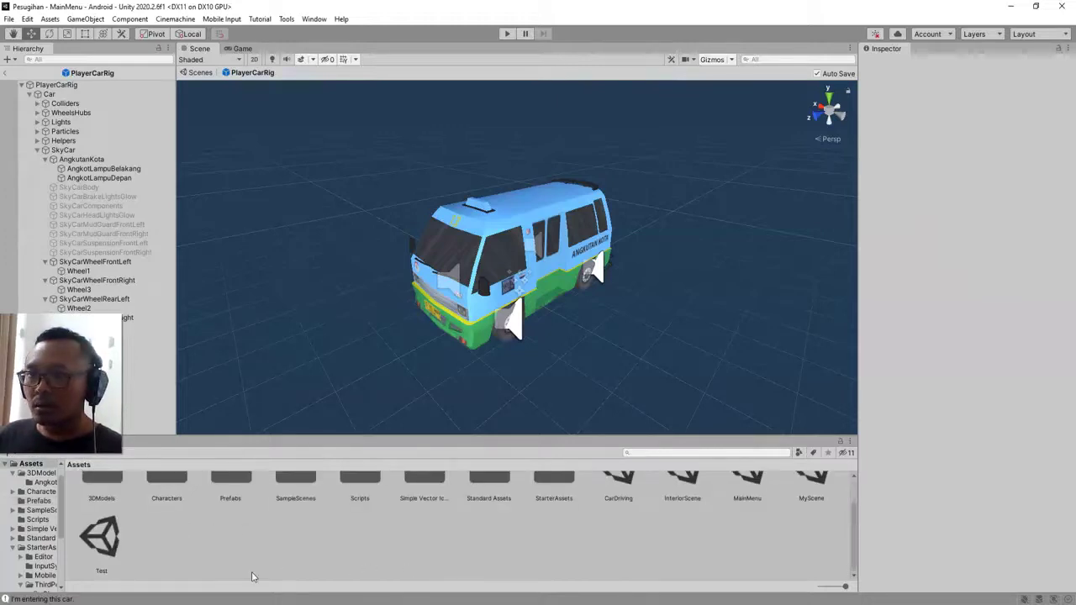
pyautogui.scroll(2, 202, 568)
pyautogui.click(694, 520)
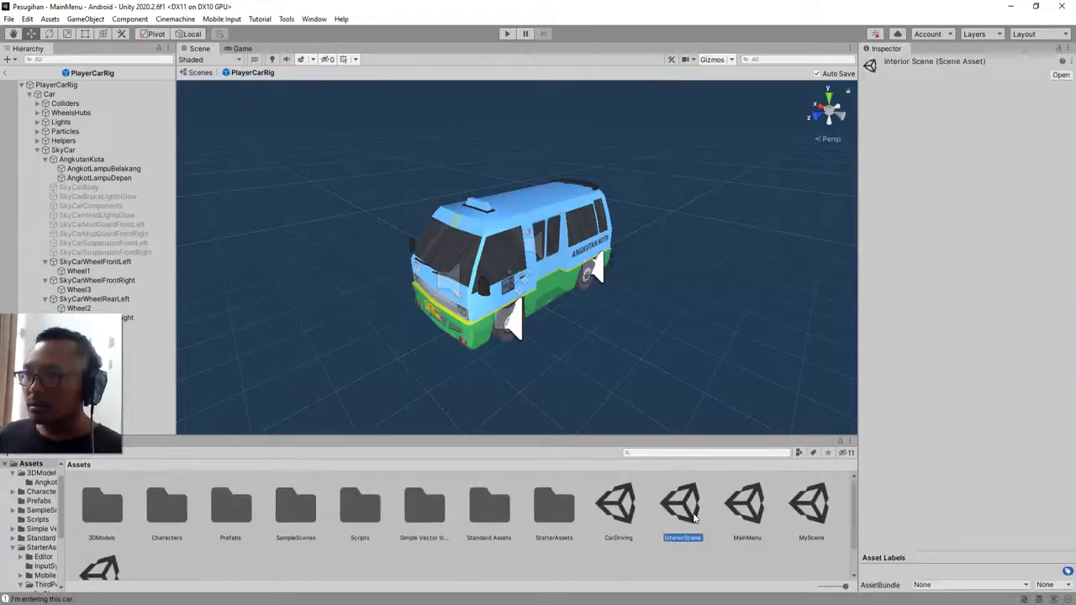
pyautogui.doubleClick(751, 515)
pyautogui.click(509, 35)
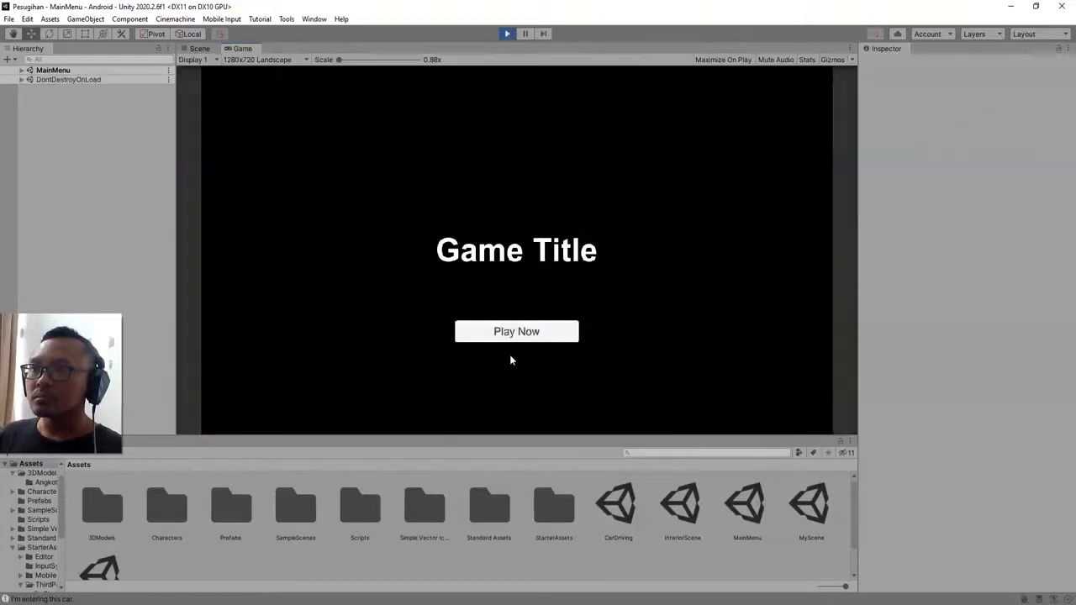
# From the main menu, load CarDriving and get the character into the Angkot minibus.
pyautogui.click(520, 340)
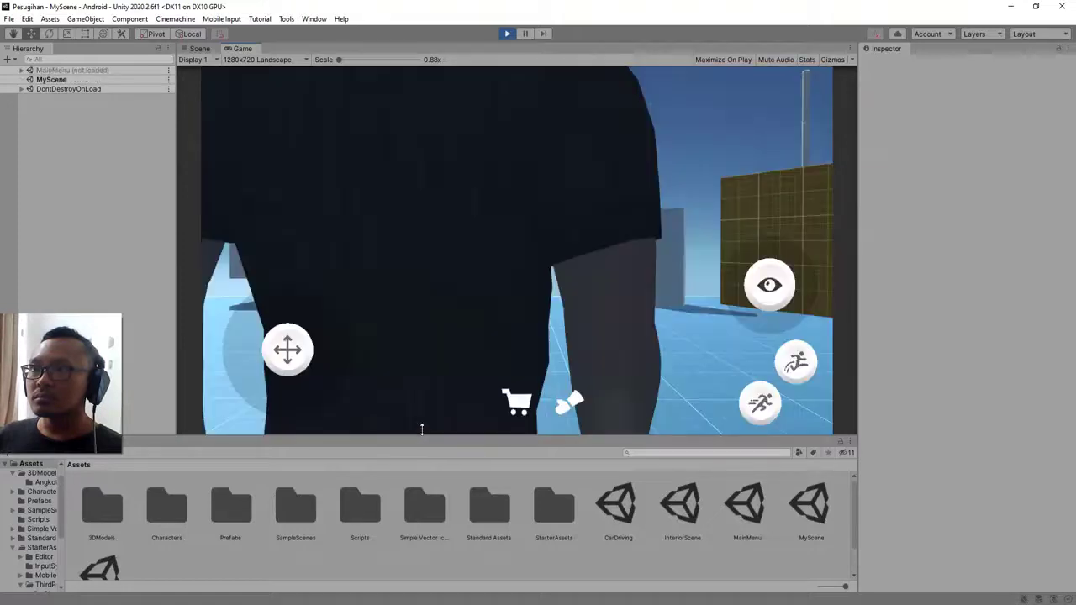
pyautogui.press('w')
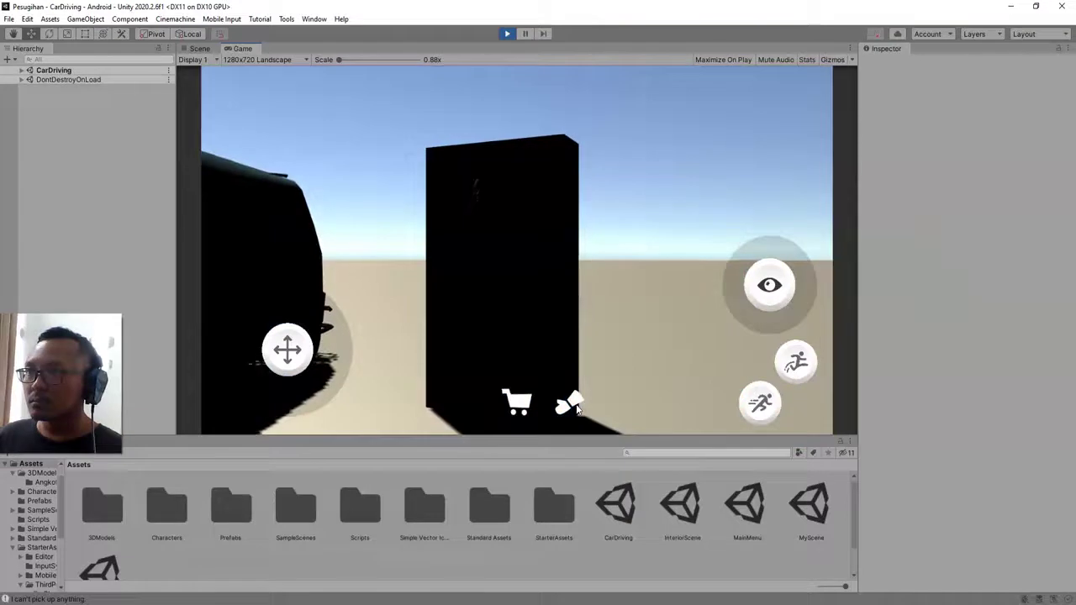
pyautogui.click(519, 393)
pyautogui.press('a')
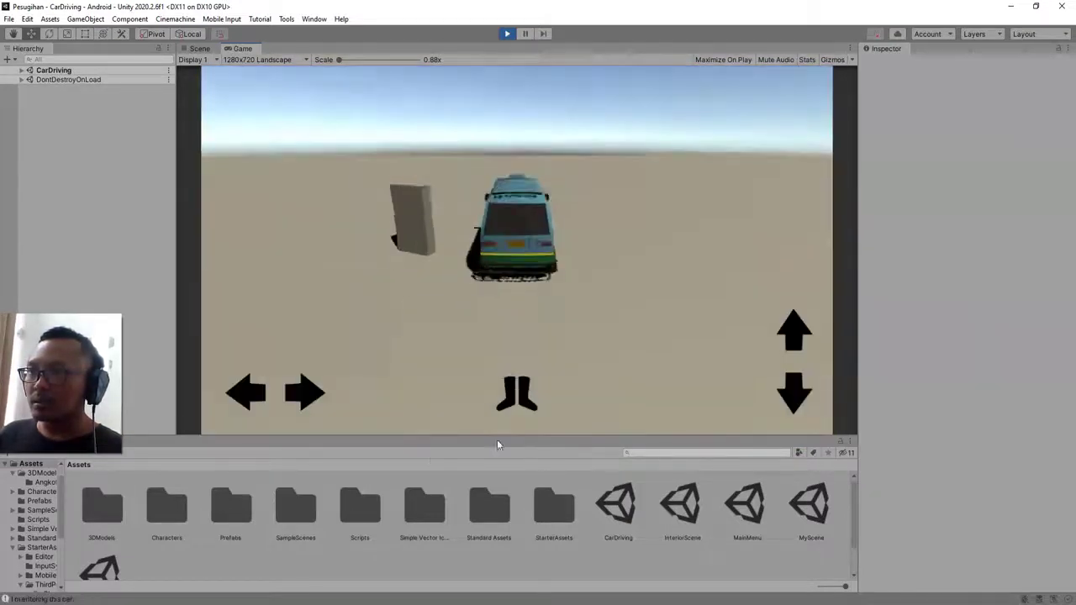
pyautogui.click(569, 404)
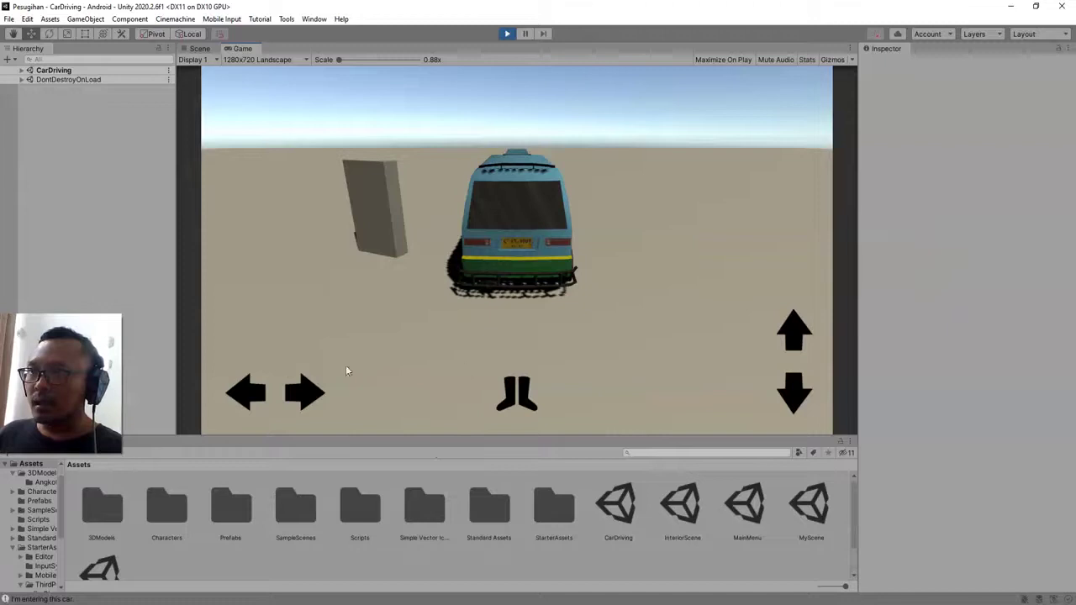
# Drive the minibus forward and steer it left and right.
pyautogui.click(786, 334)
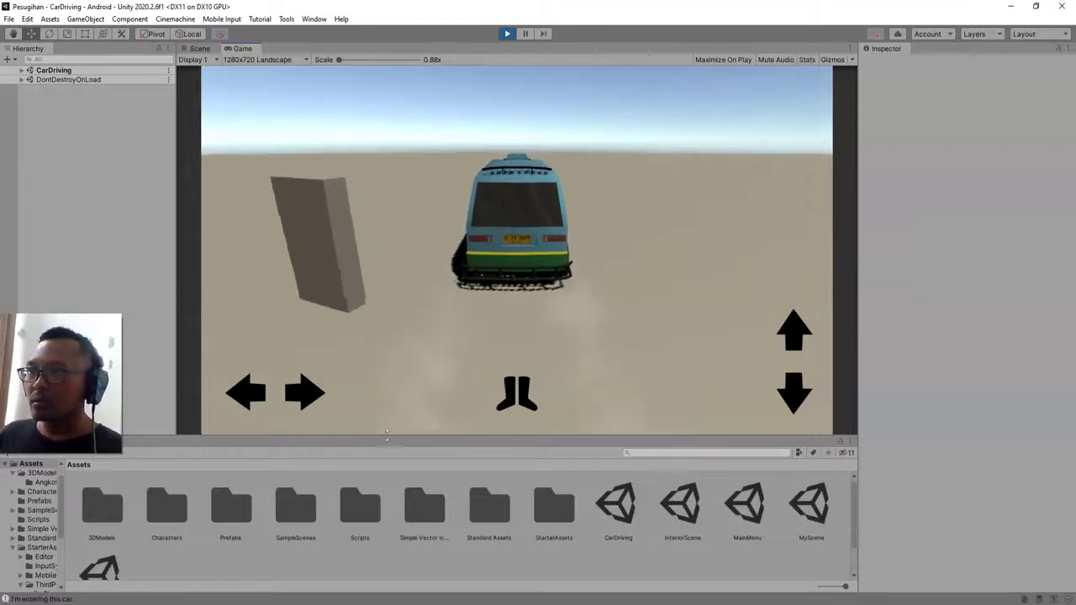
pyautogui.click(307, 401)
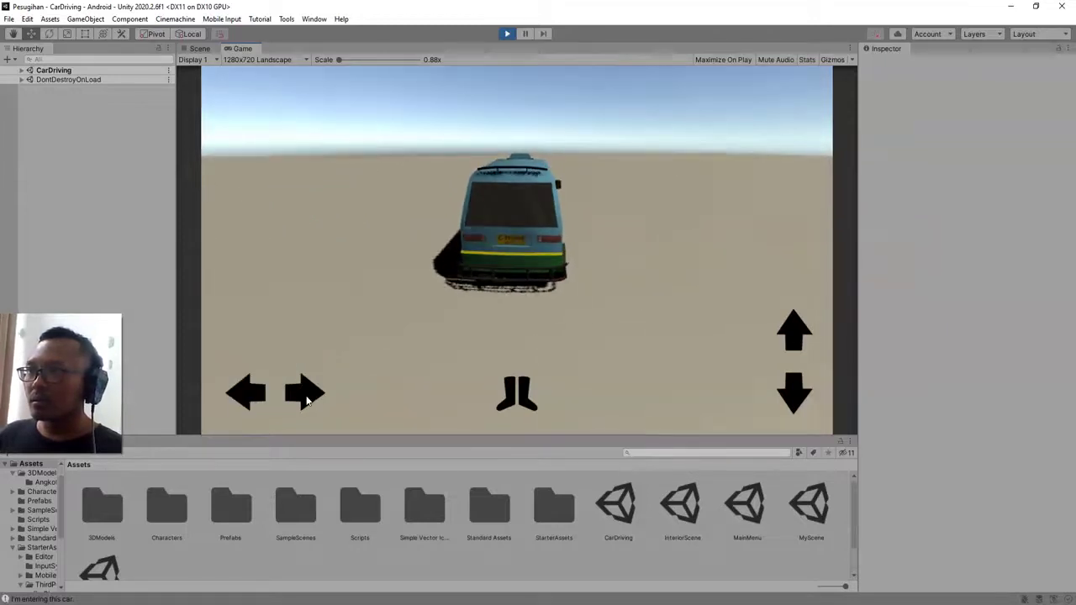
pyautogui.click(244, 397)
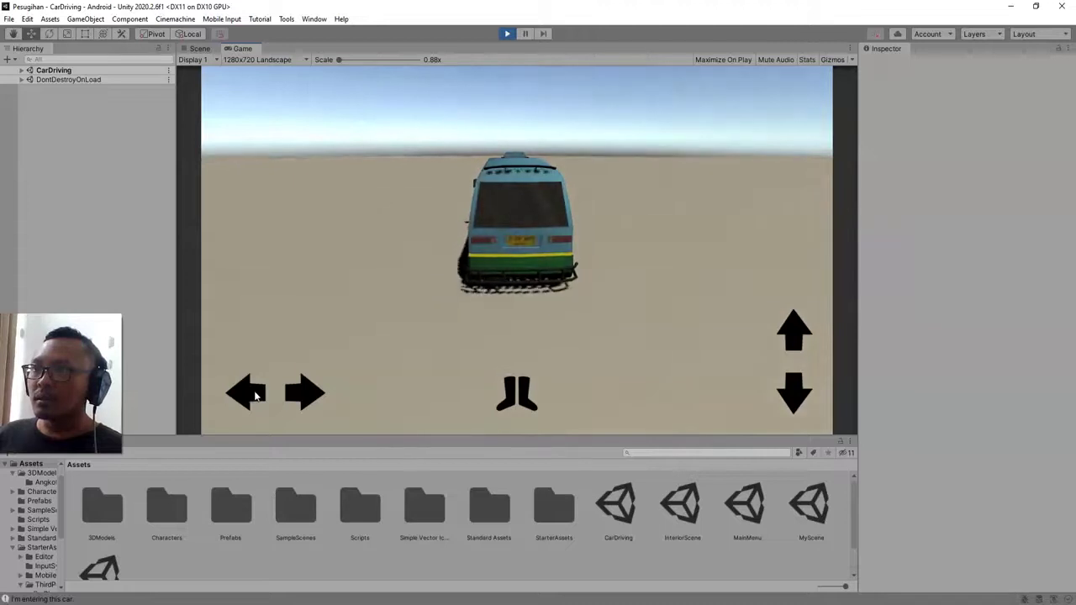
pyautogui.click(791, 332)
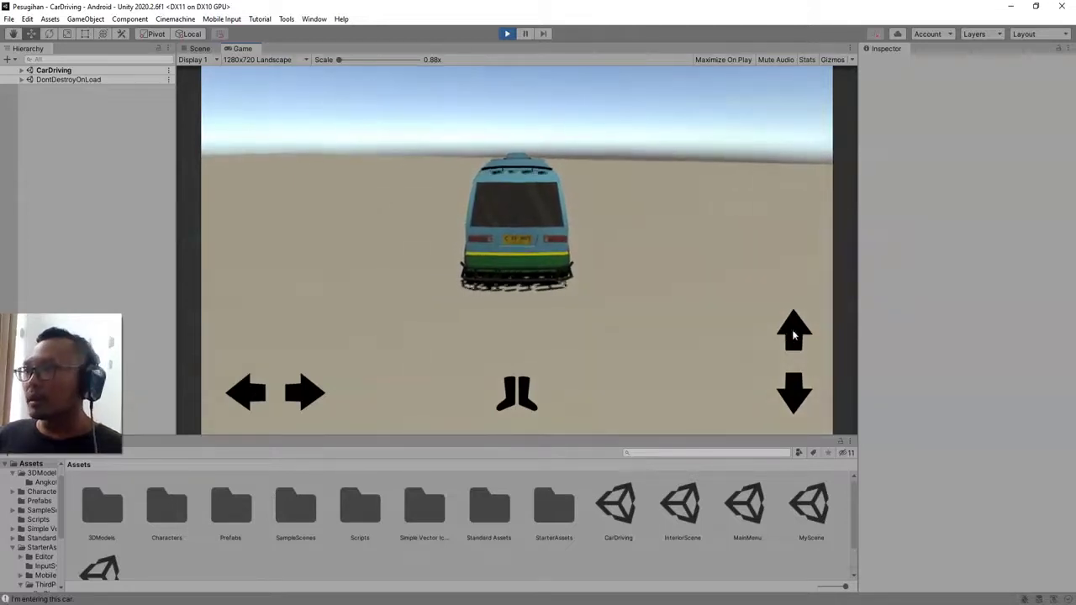
pyautogui.click(304, 395)
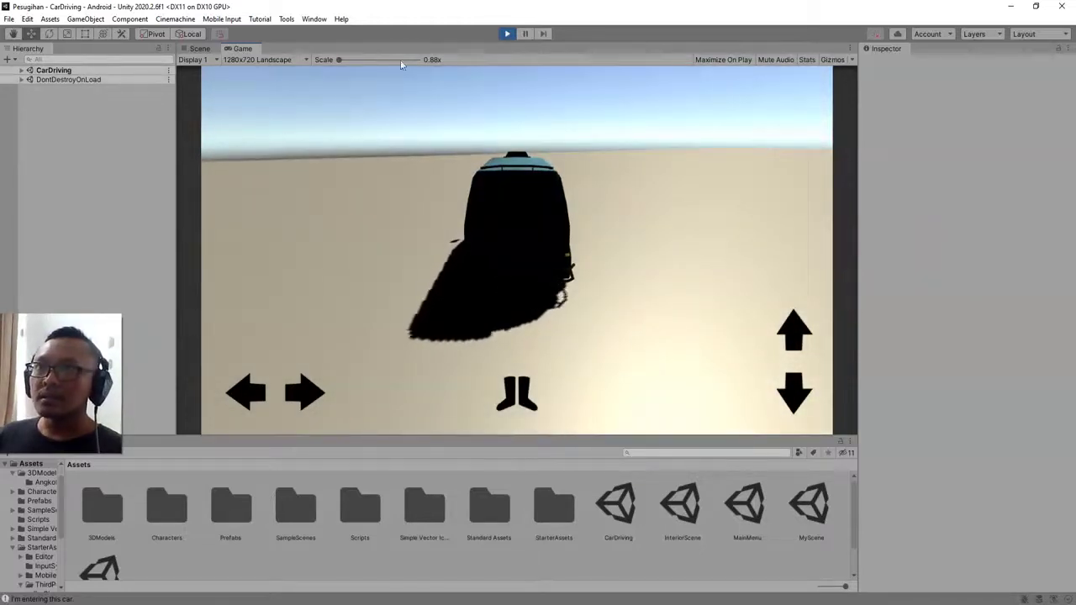
# Pause the game, select CarDriving Camera under PlayerCarRig, and change its S Speed from 10 to 5.
pyautogui.click(522, 35)
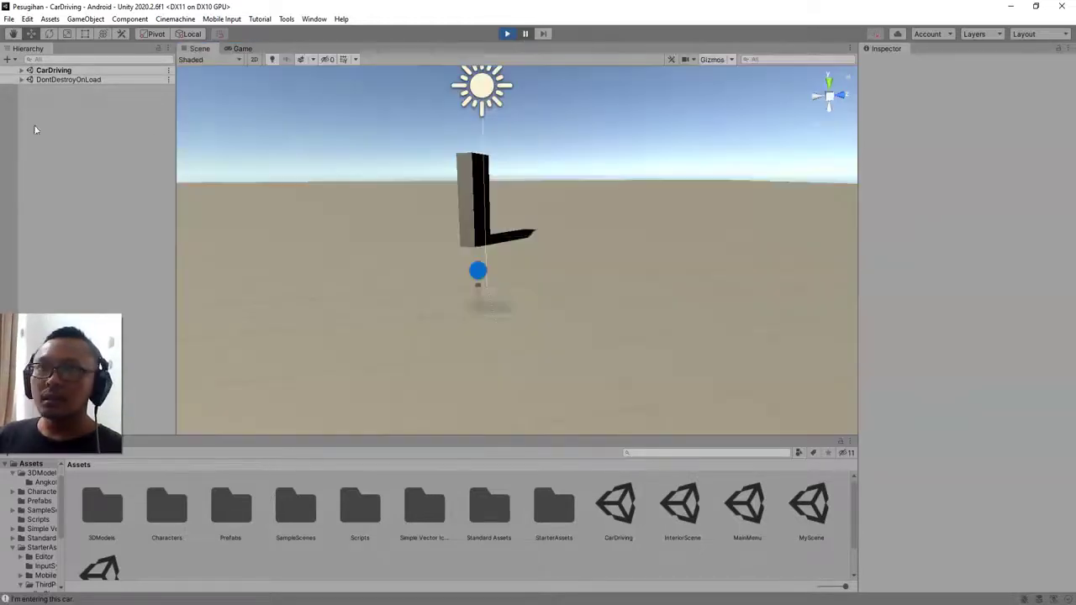
pyautogui.click(22, 70)
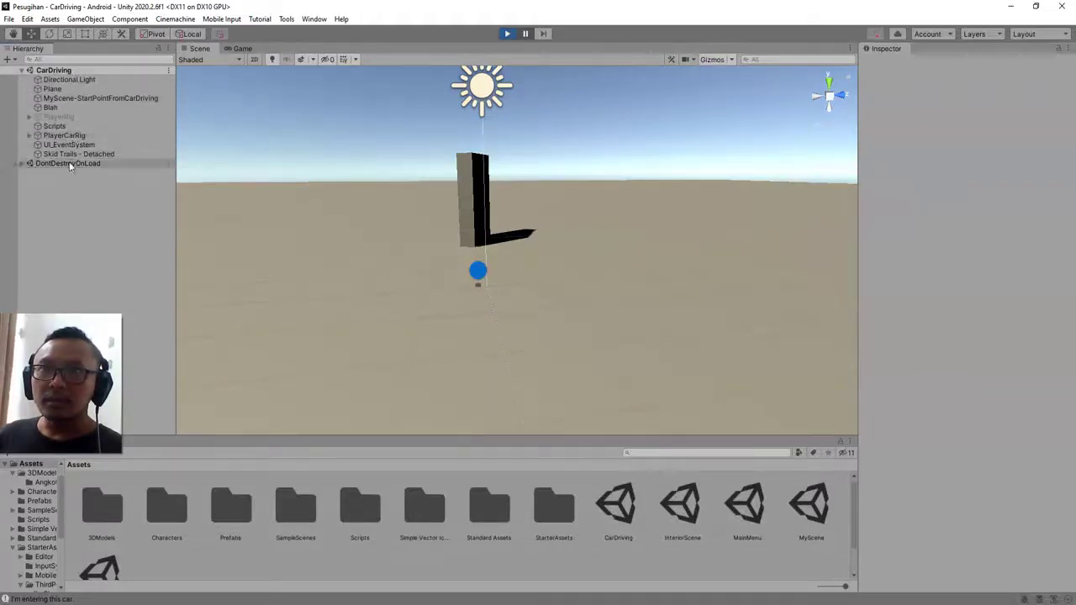
pyautogui.click(33, 138)
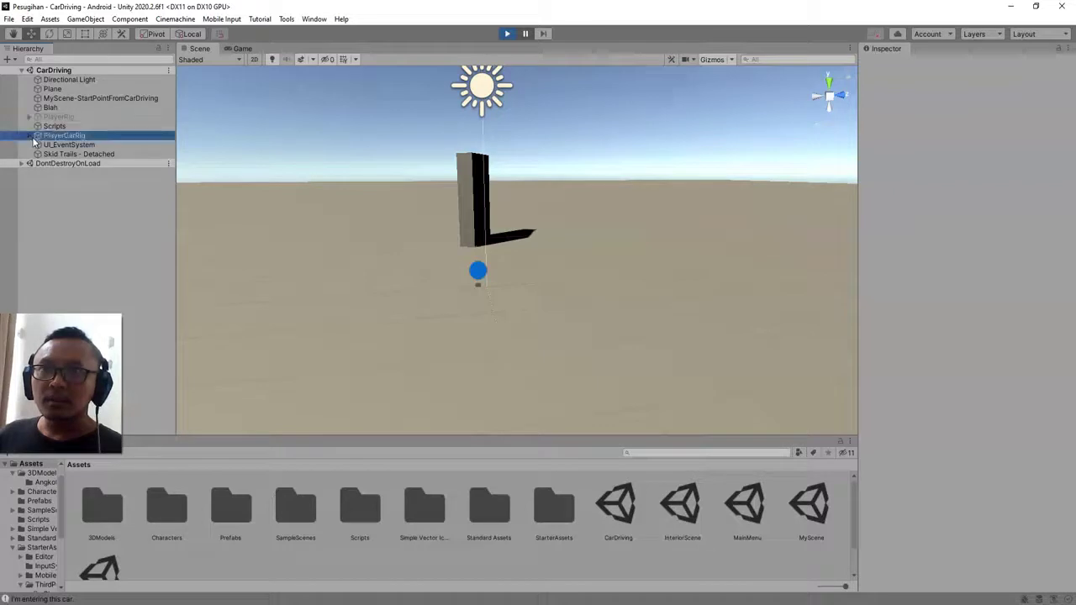
pyautogui.click(29, 135)
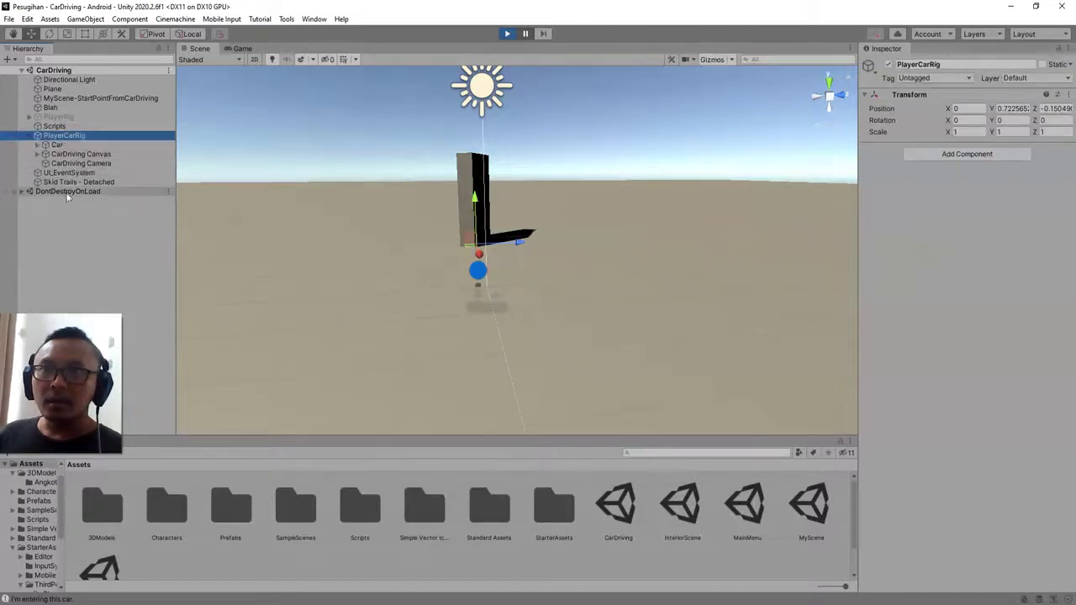
pyautogui.click(80, 163)
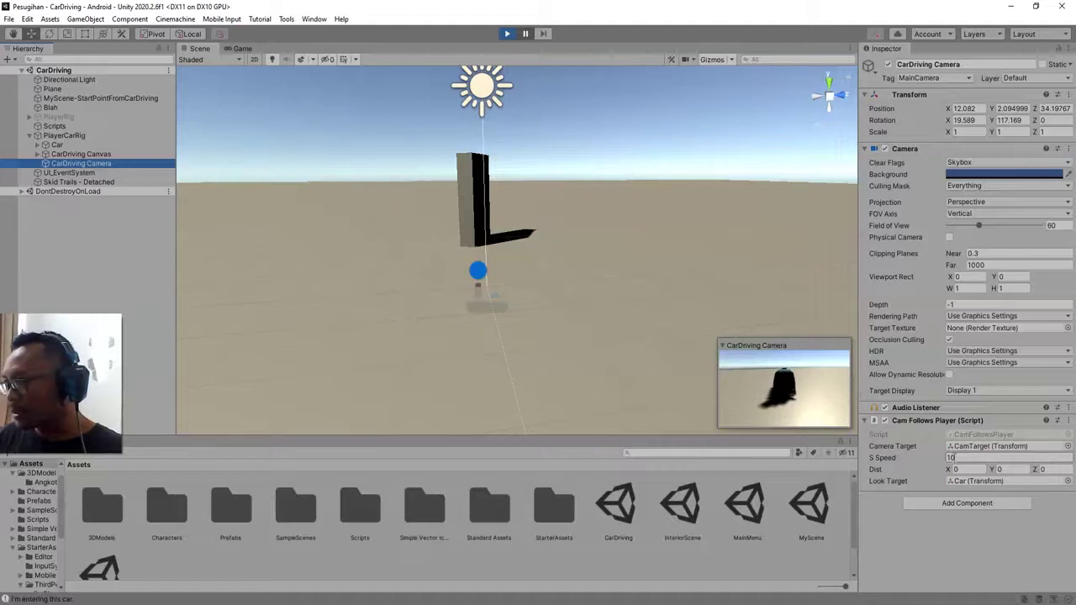
pyautogui.click(952, 458)
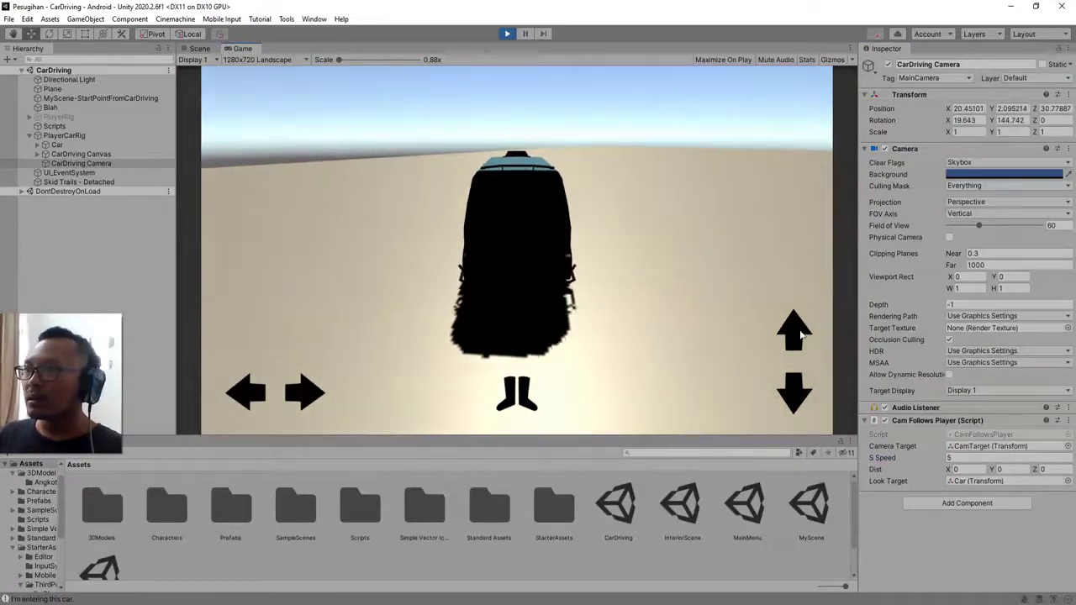
# Set the CarDriving Camera's S Speed to 2 while driving the minibus.
pyautogui.click(304, 406)
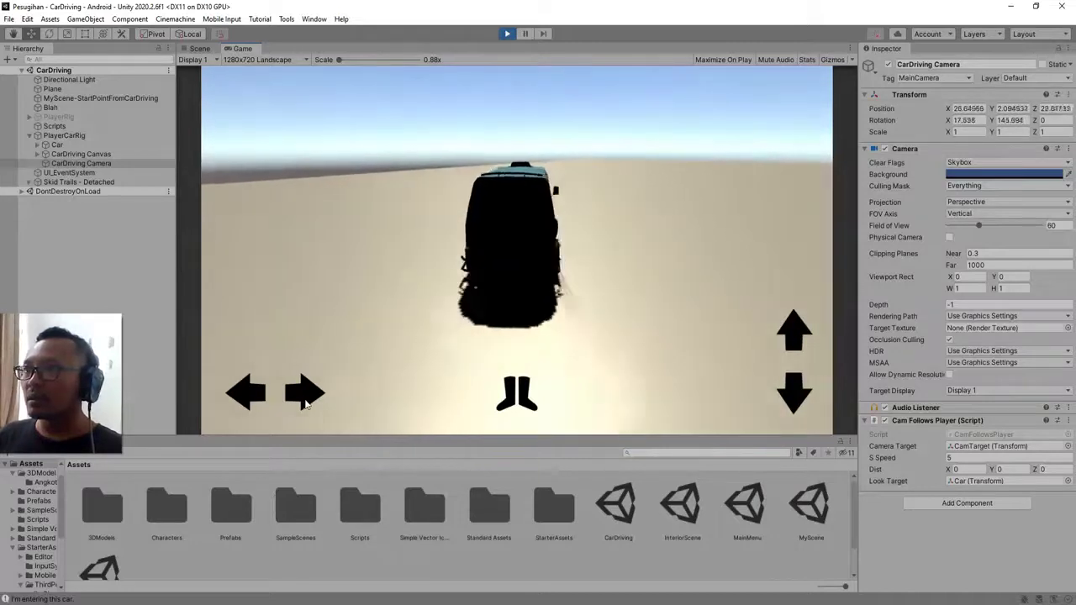
pyautogui.click(262, 406)
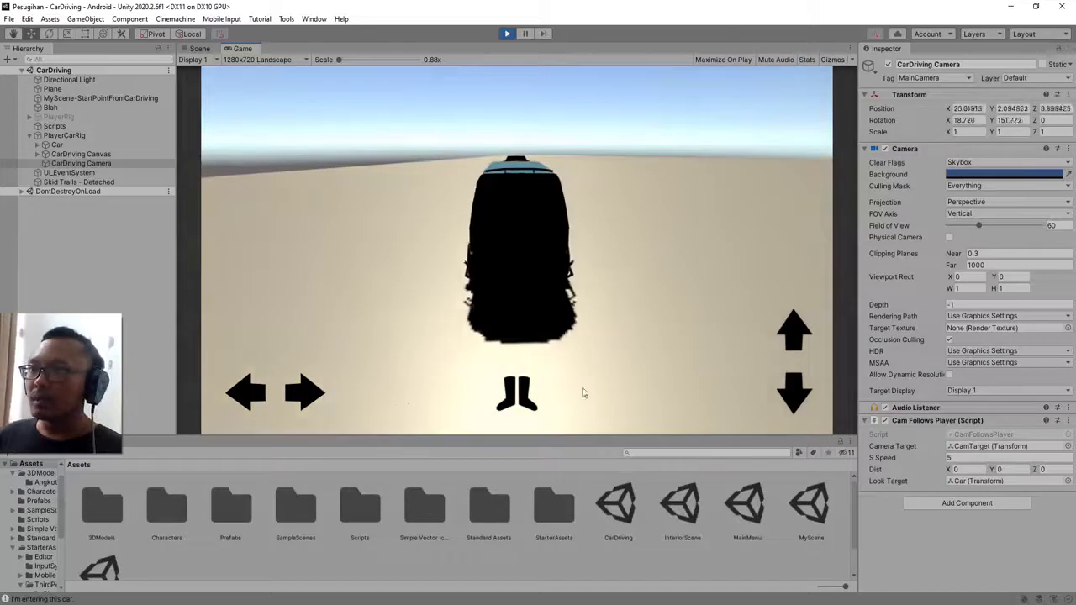
pyautogui.click(801, 340)
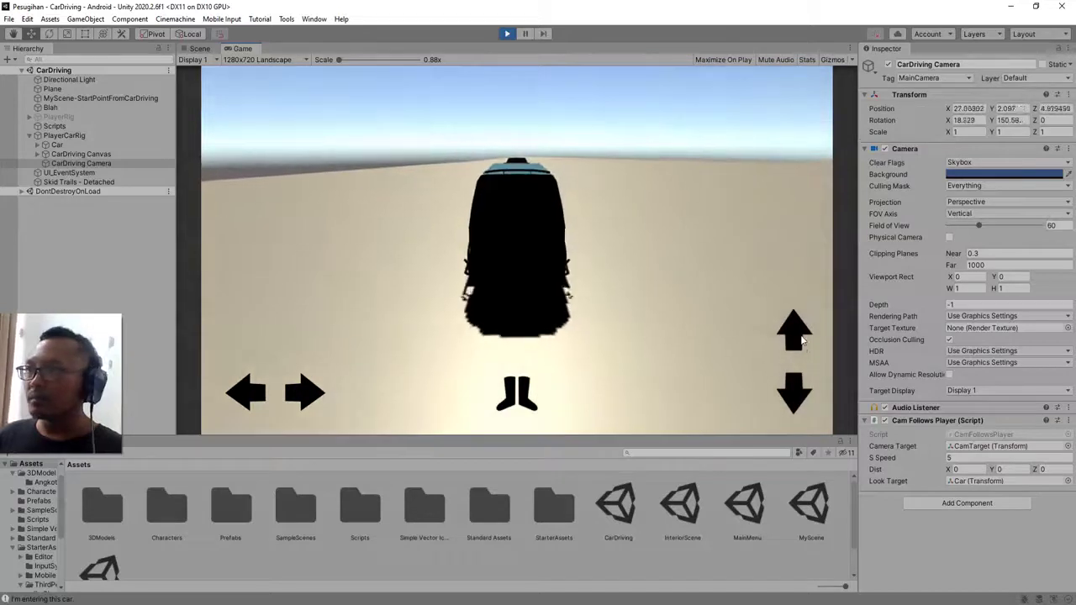
pyautogui.click(308, 405)
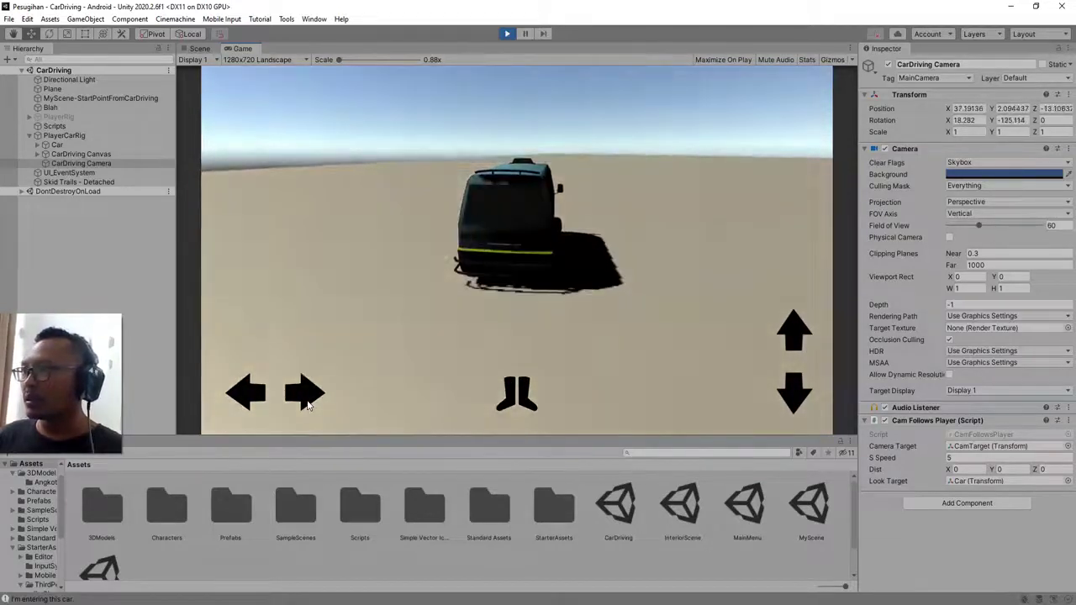
pyautogui.click(947, 459)
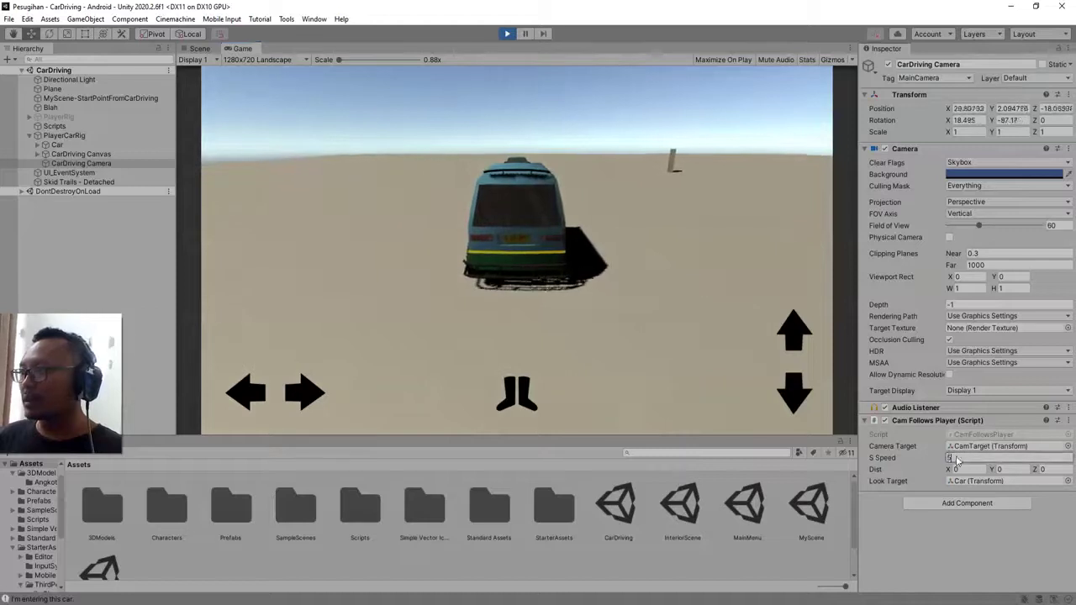
pyautogui.write('2')
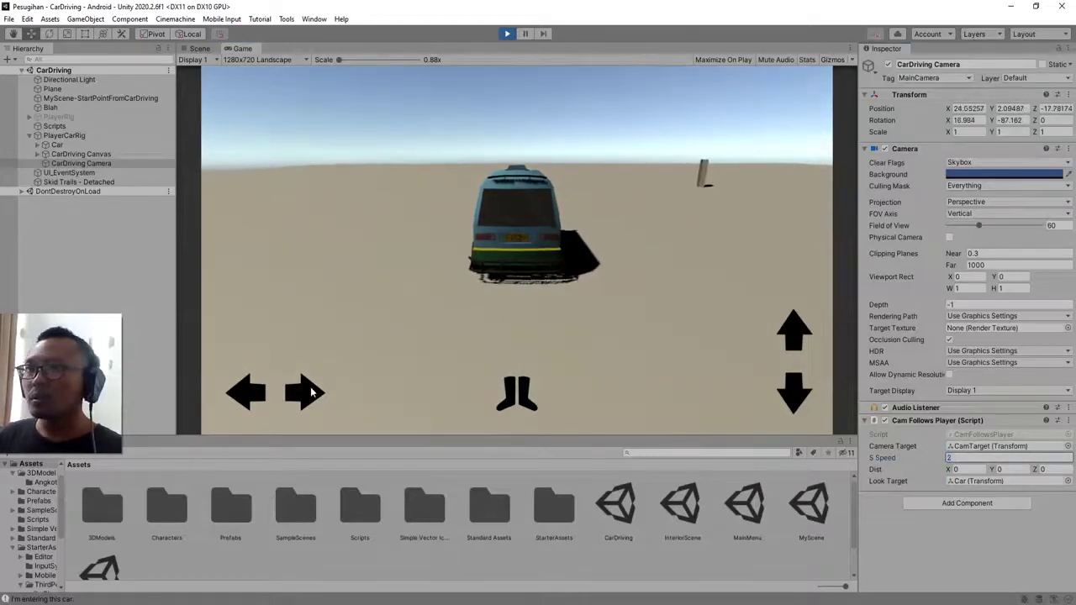
pyautogui.click(311, 392)
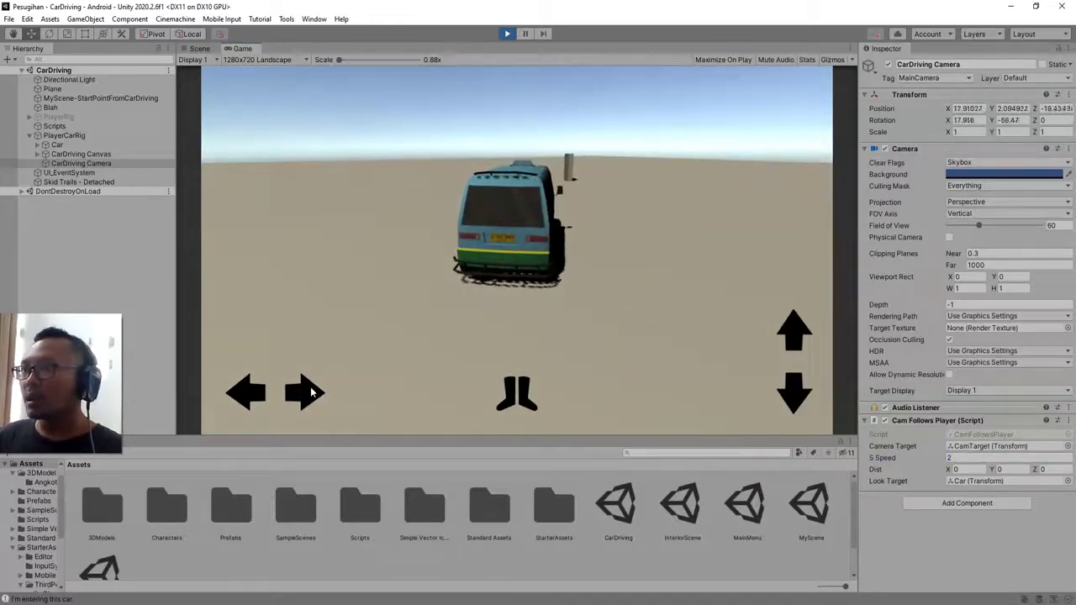
# Test-drive the minibus forward and through left and right turns with the slower camera.
pyautogui.click(794, 334)
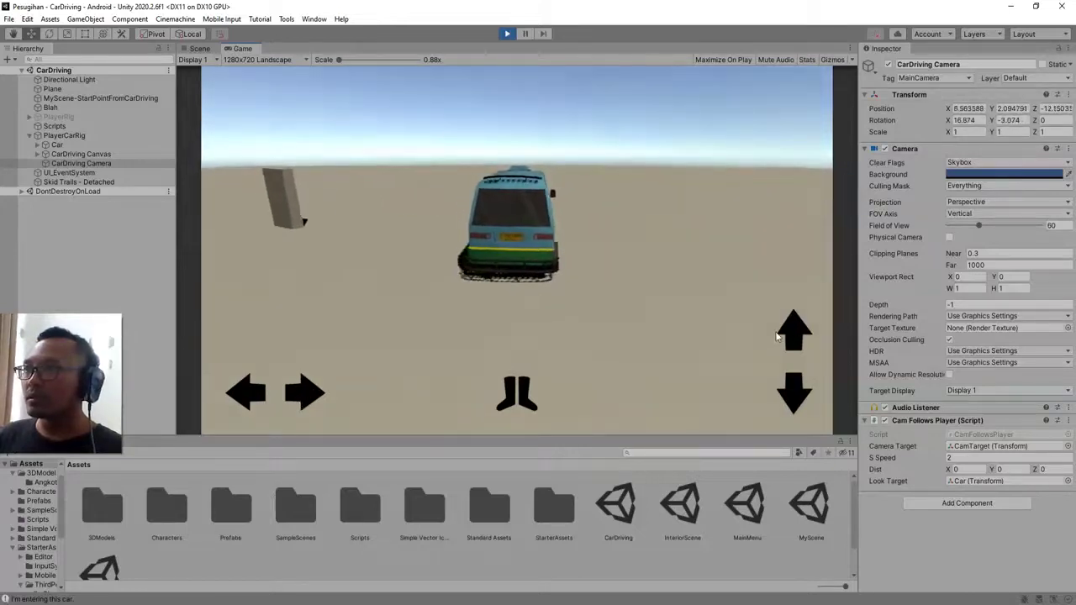
pyautogui.click(237, 396)
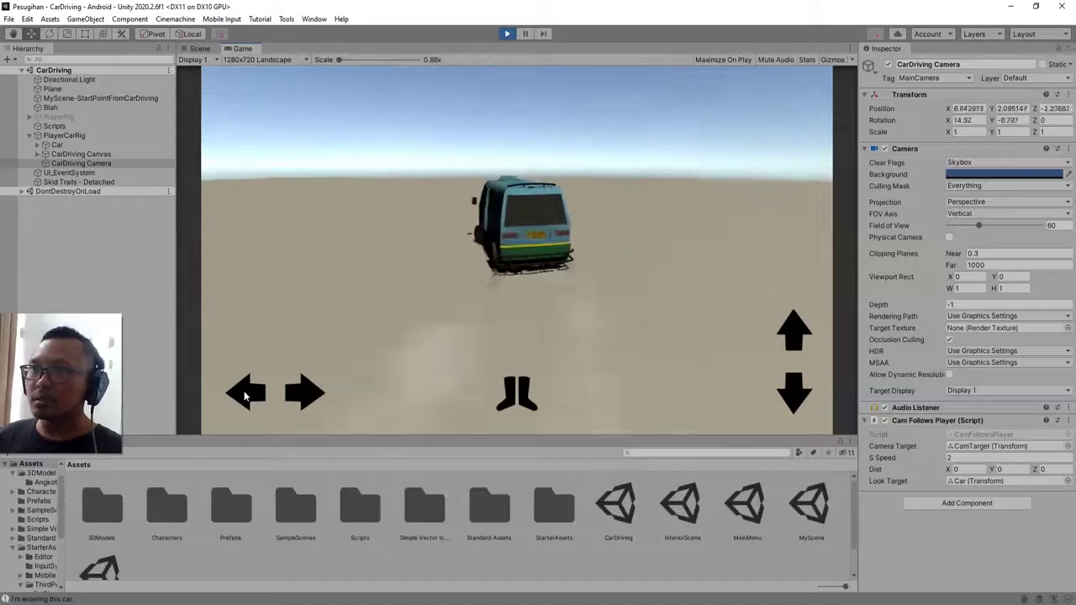
pyautogui.moveTo(249, 389); pyautogui.dragTo(253, 392)
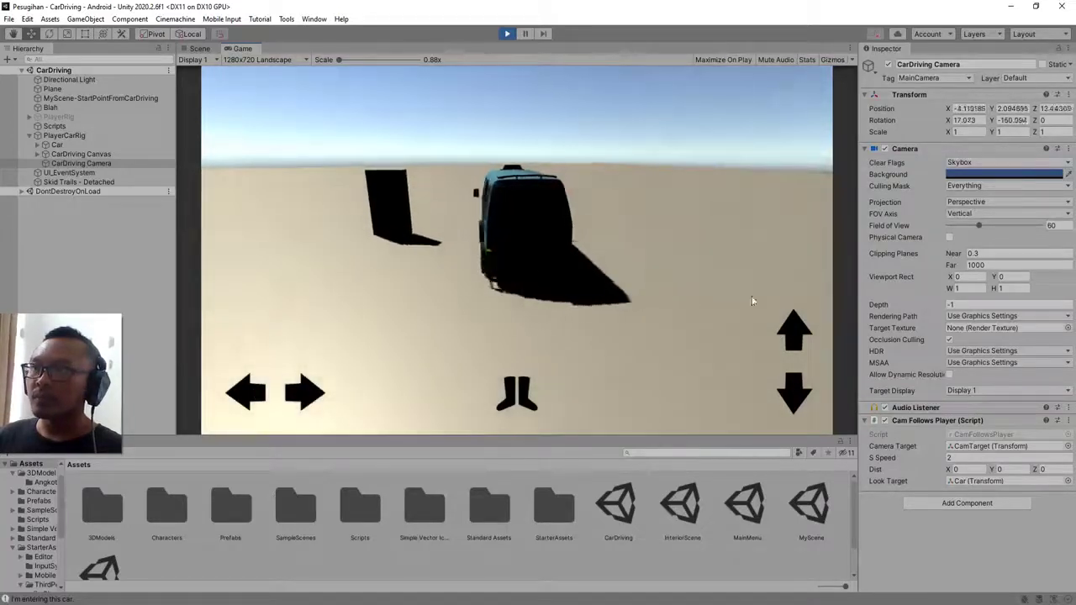
pyautogui.click(308, 397)
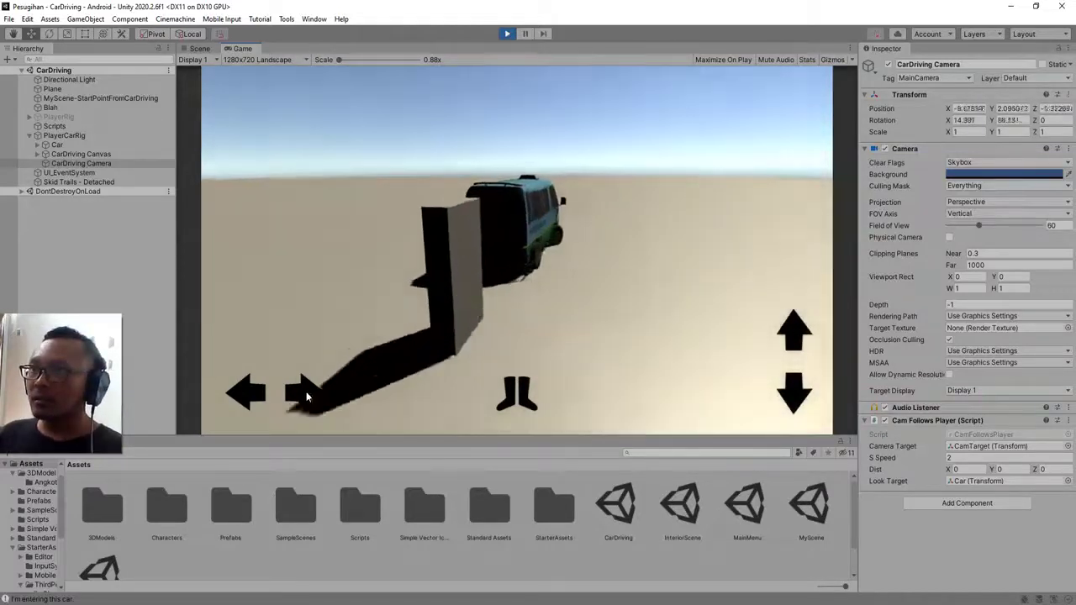
pyautogui.click(245, 397)
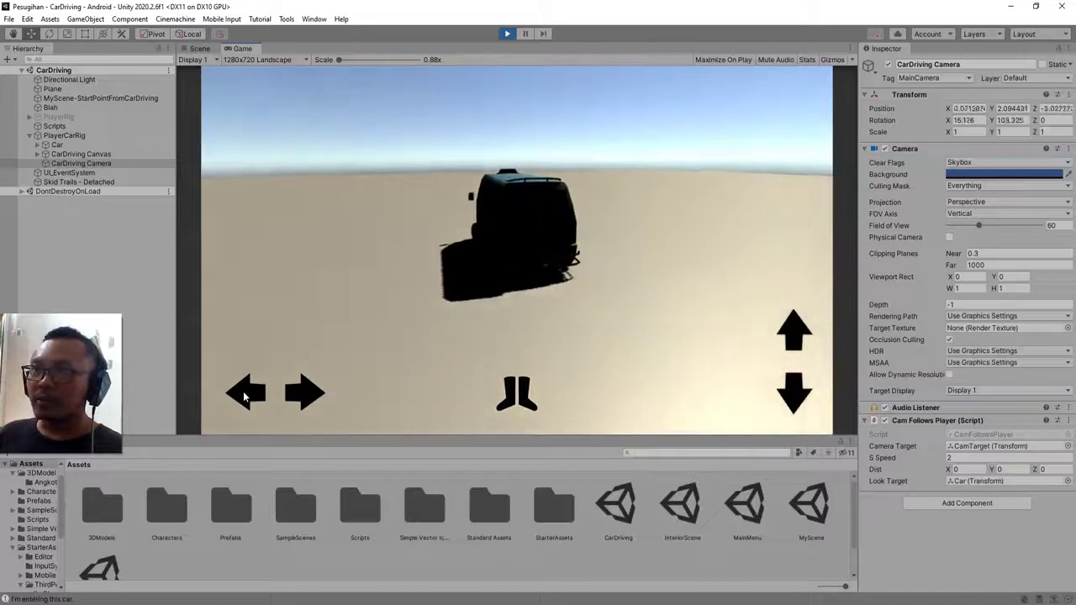